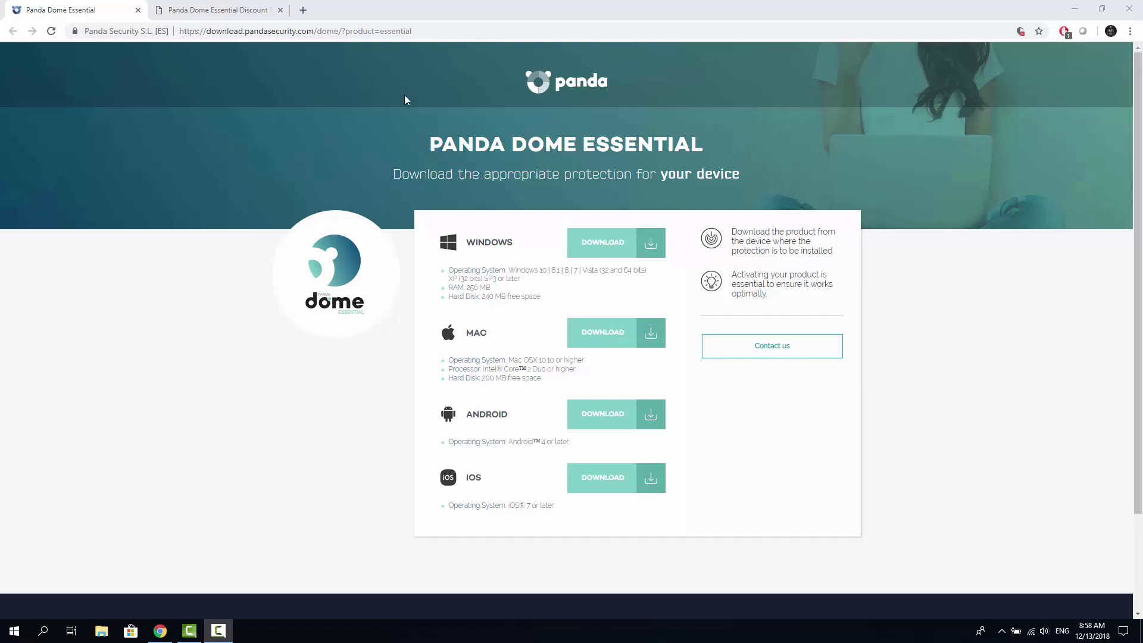
Step: Switch to the softommando discount tab and scroll to the 50% OFF Essential, Advanced and Complete offers
click(217, 8)
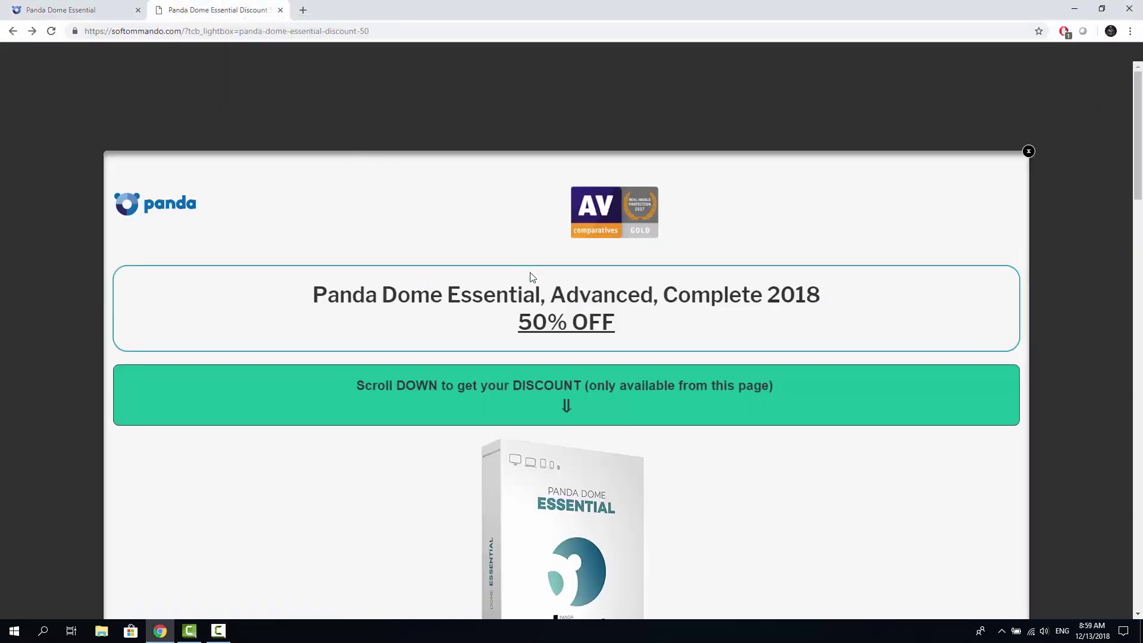
scroll(532, 277, down, 1)
scroll(532, 277, down, 1)
scroll(534, 284, down, 2)
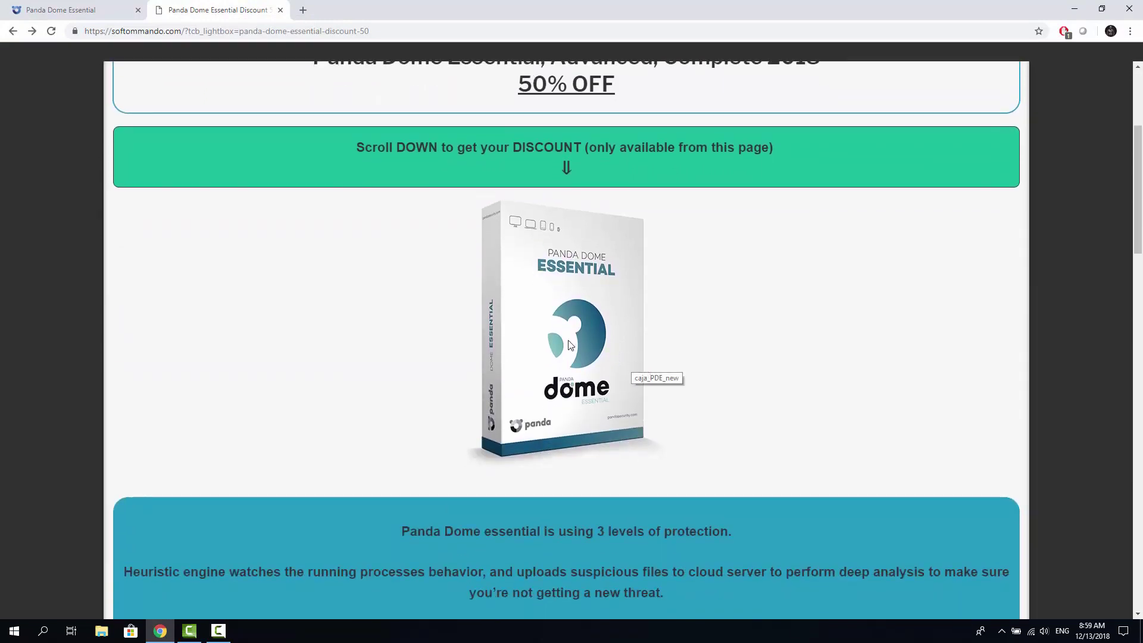
scroll(570, 345, down, 1)
scroll(578, 351, down, 1)
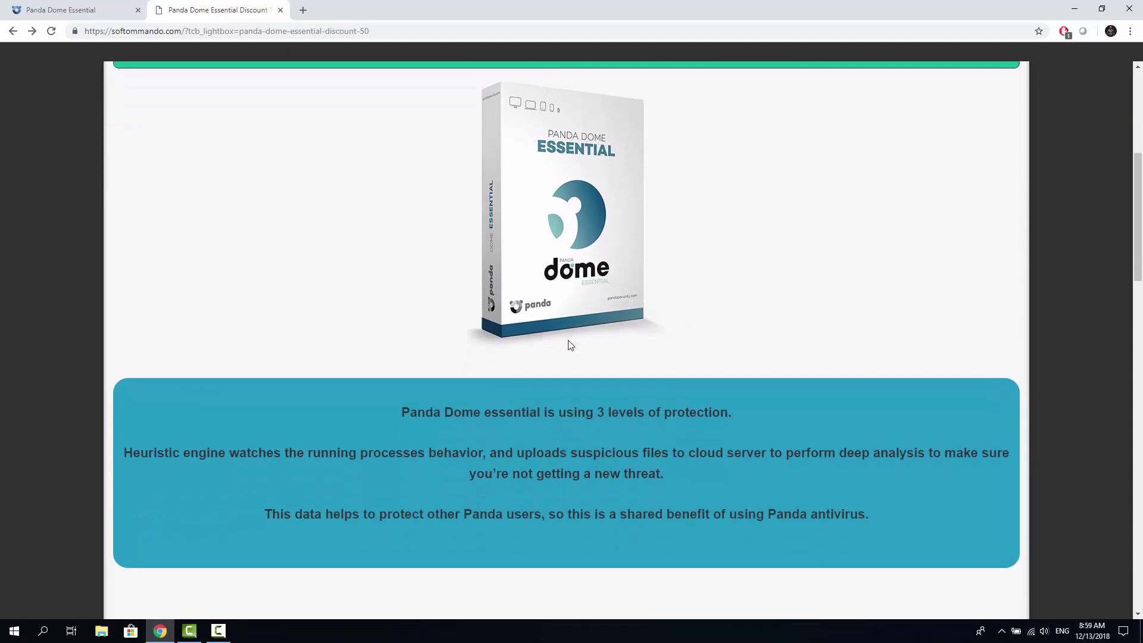
scroll(595, 360, down, 1)
scroll(667, 373, down, 1)
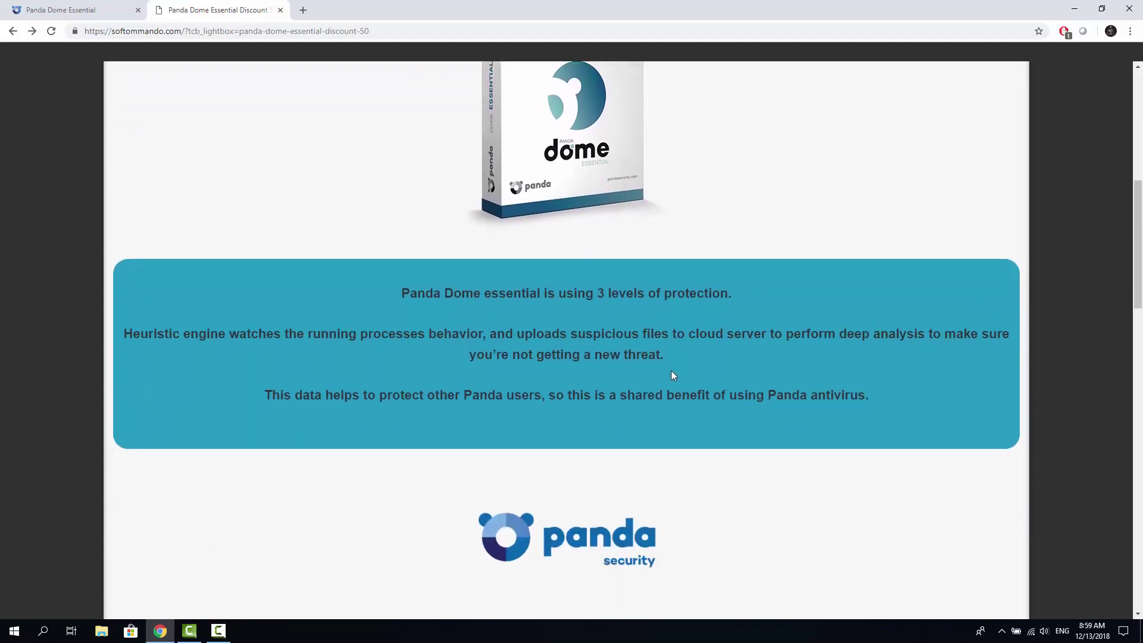
scroll(684, 401, down, 2)
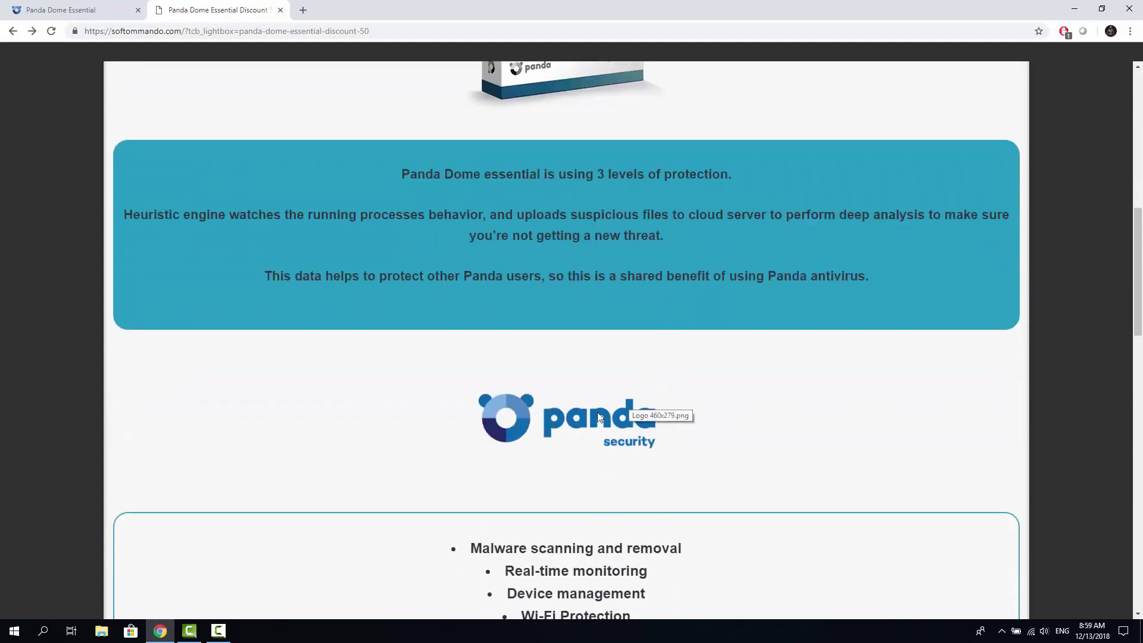
scroll(597, 418, down, 3)
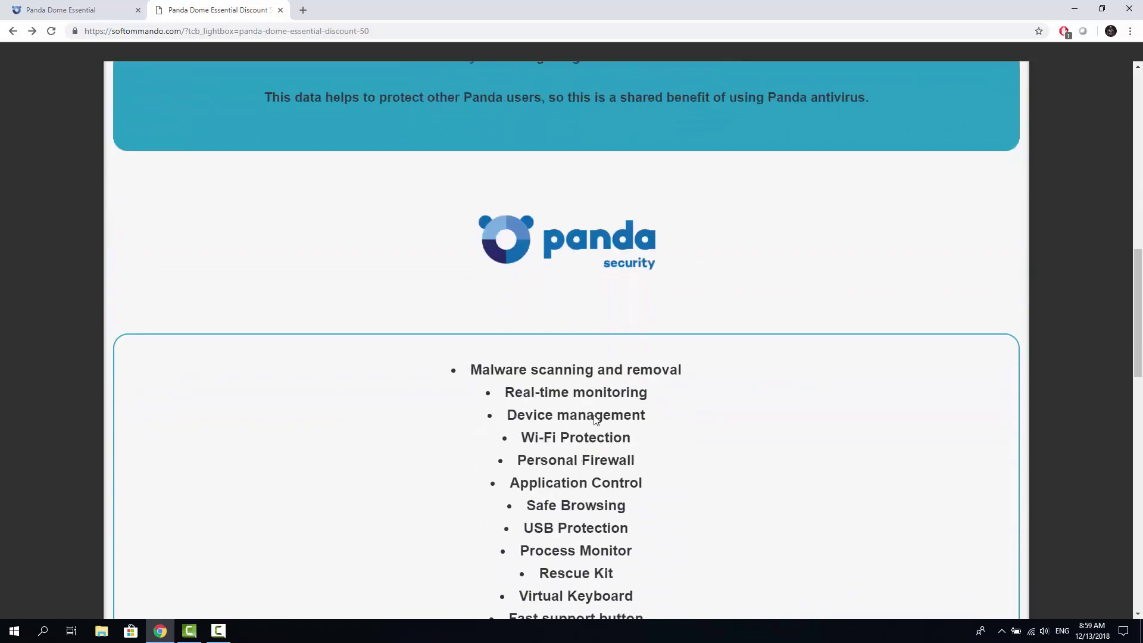
scroll(607, 447, down, 2)
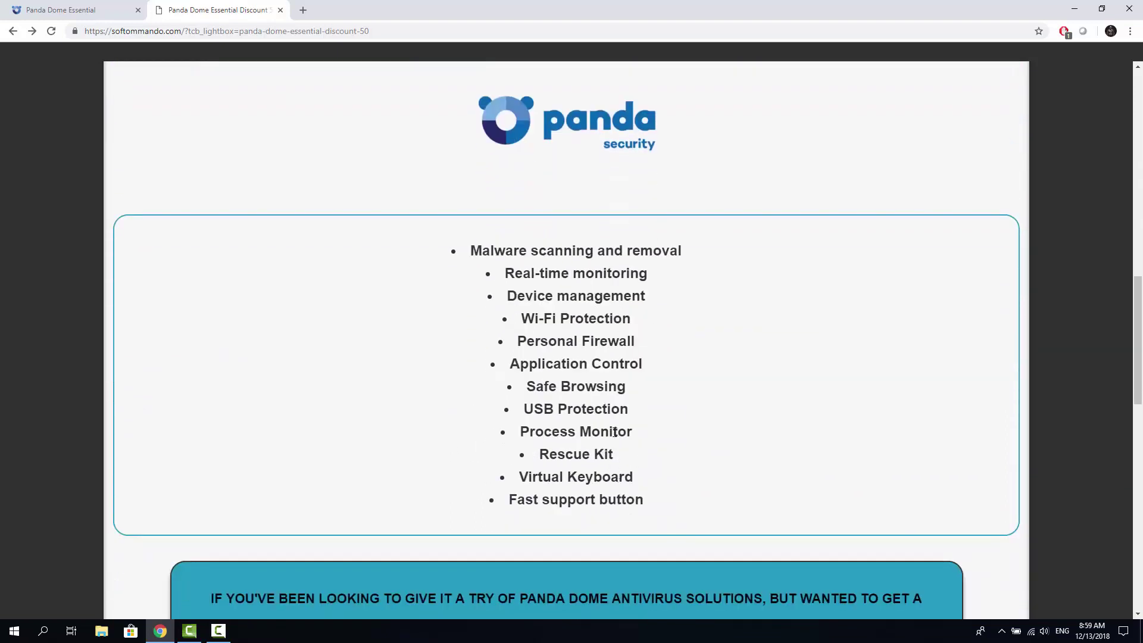
scroll(614, 433, down, 2)
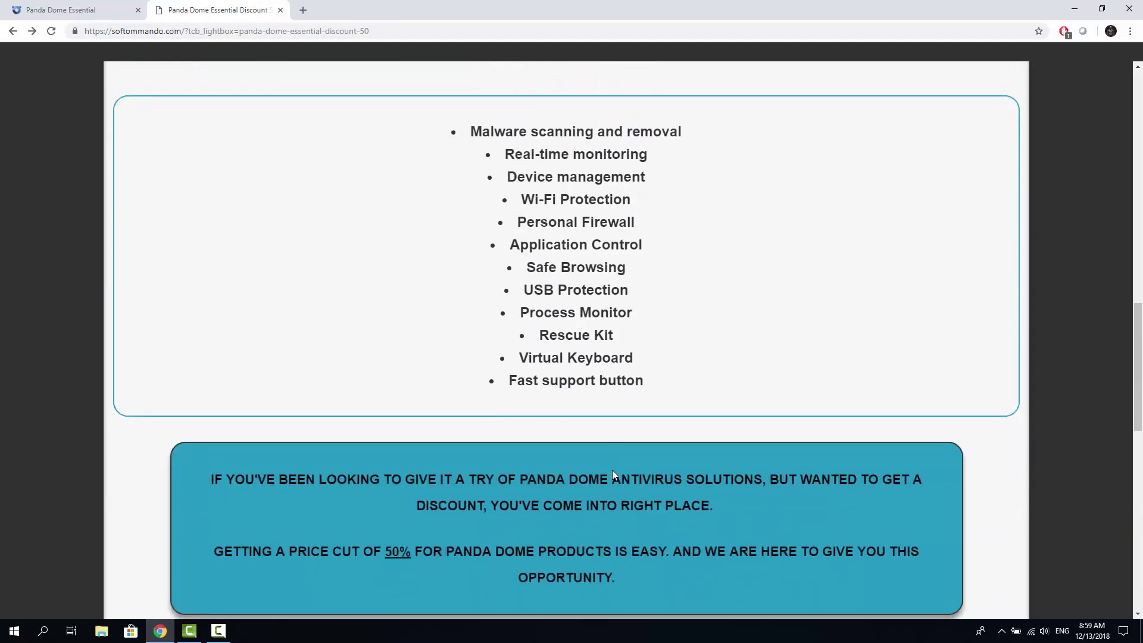
scroll(613, 473, down, 5)
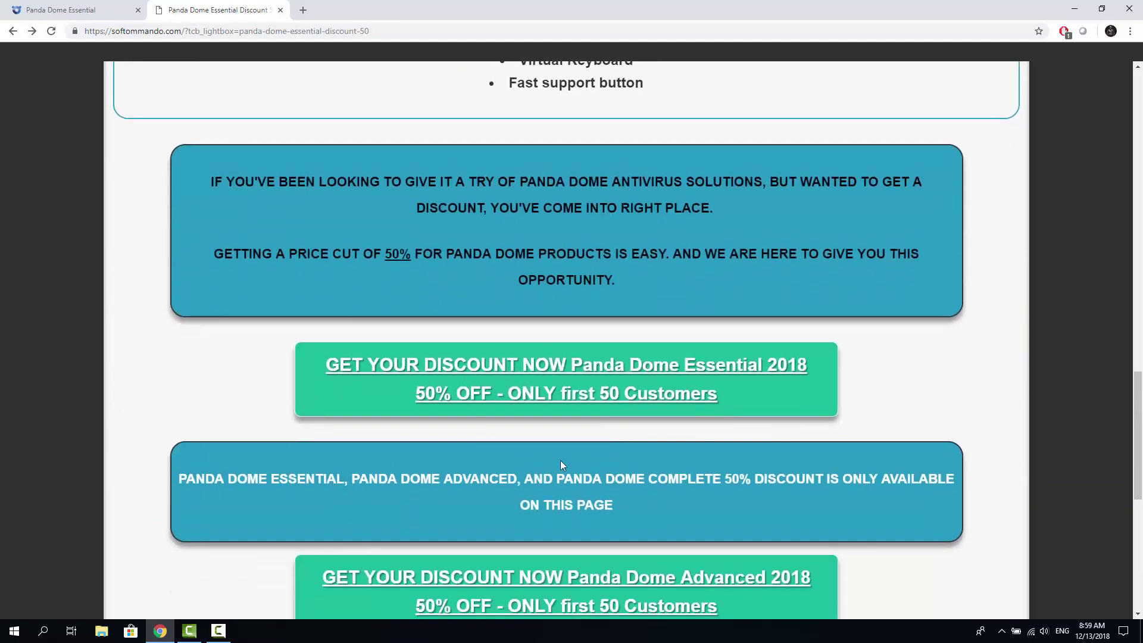
scroll(505, 452, down, 1)
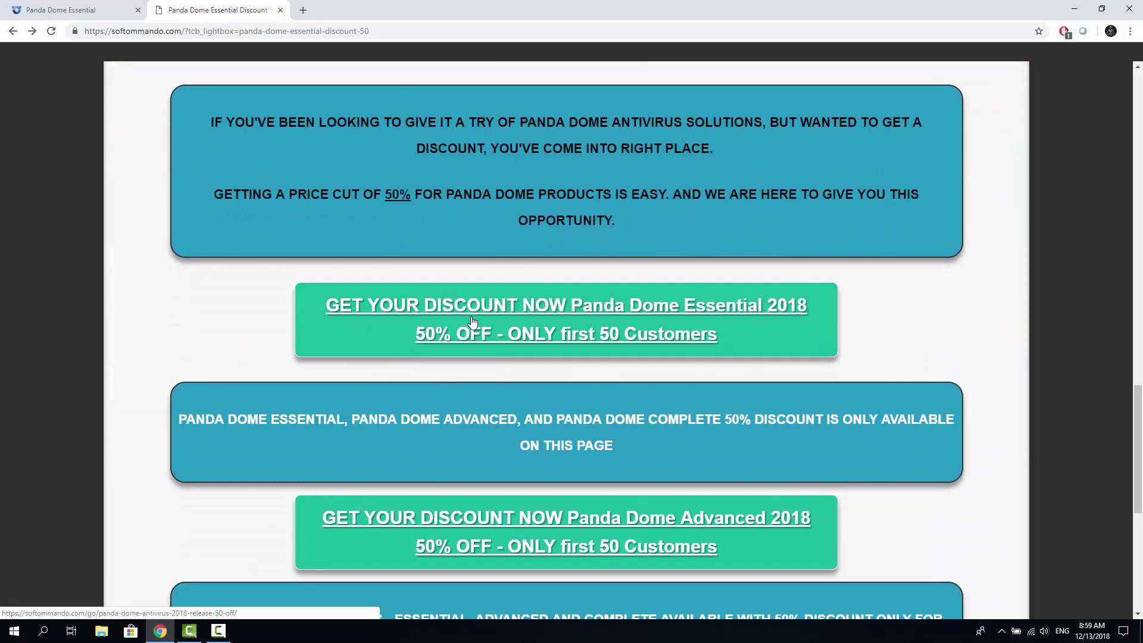
scroll(743, 283, down, 1)
scroll(616, 265, down, 2)
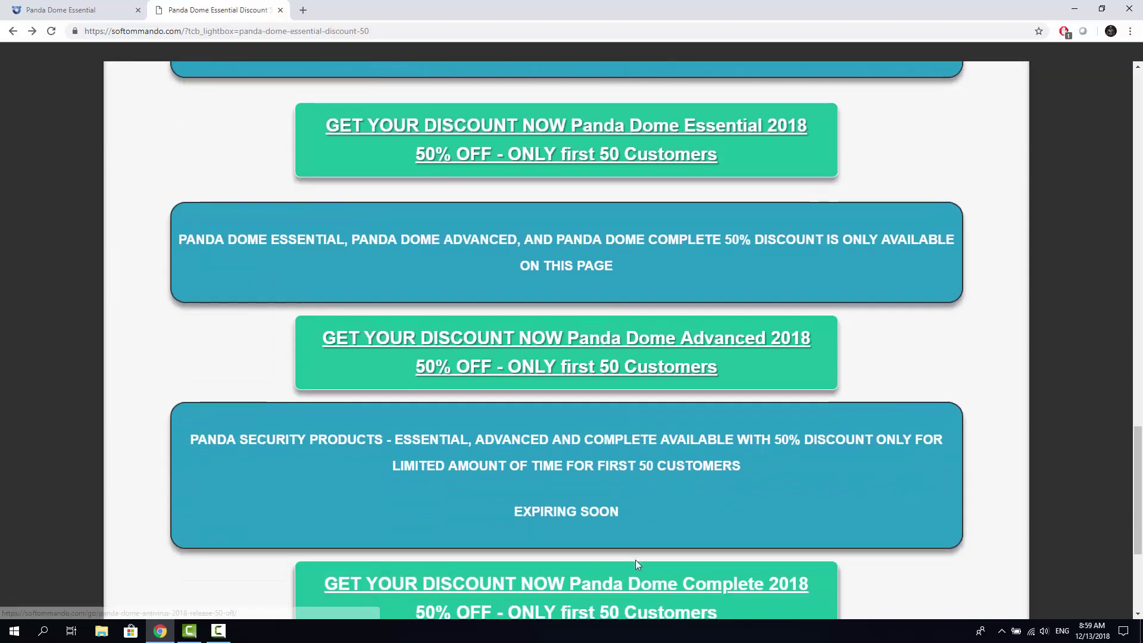
scroll(655, 506, down, 2)
scroll(677, 445, up, 4)
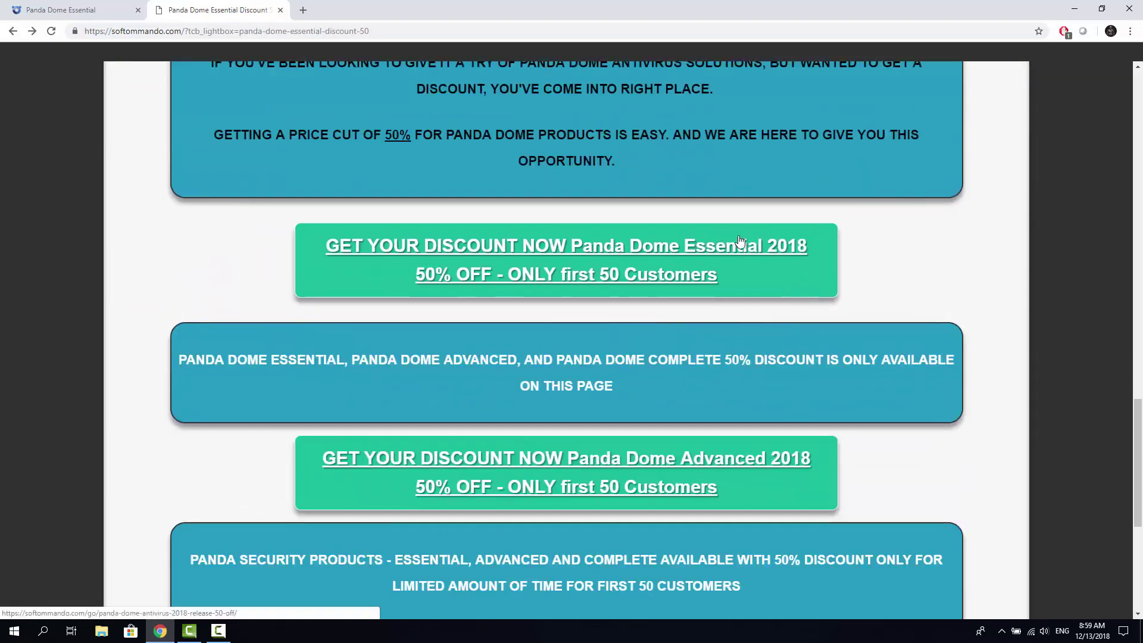
scroll(753, 259, down, 3)
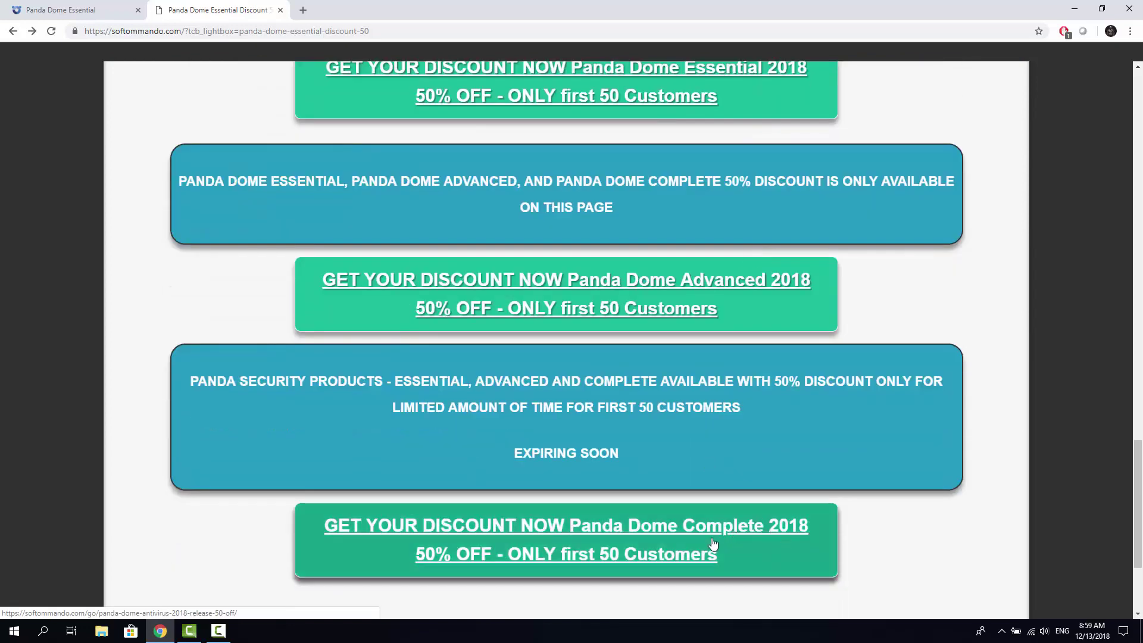
Step: View the Complete 2018 50%-off pricing page, then return to the Panda Dome Essential download tab
click(521, 529)
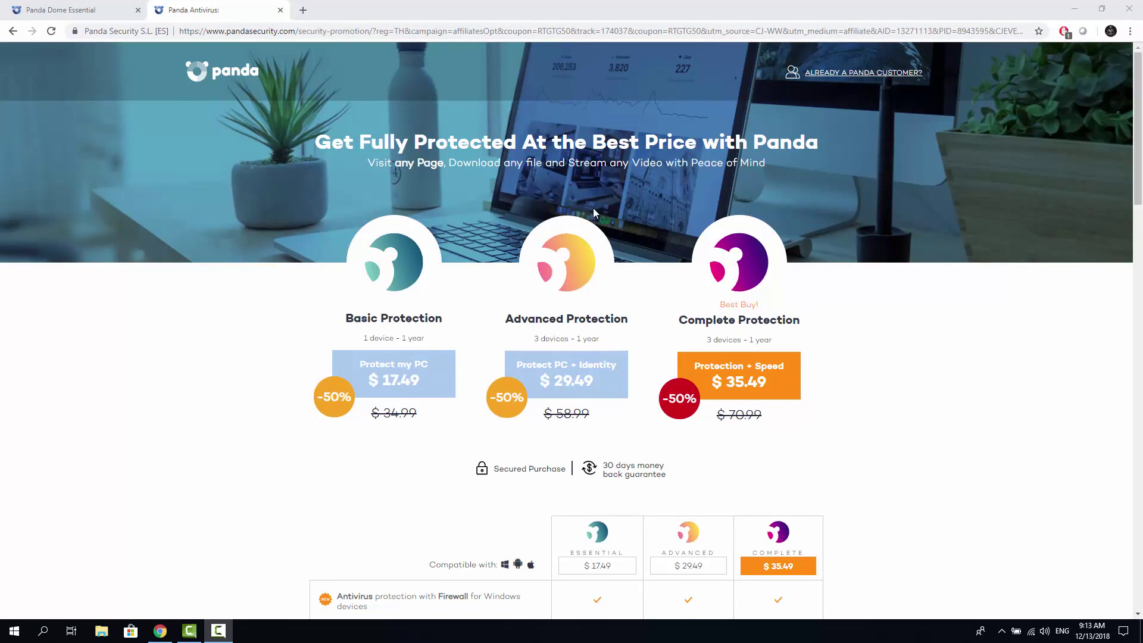
click(12, 31)
click(58, 12)
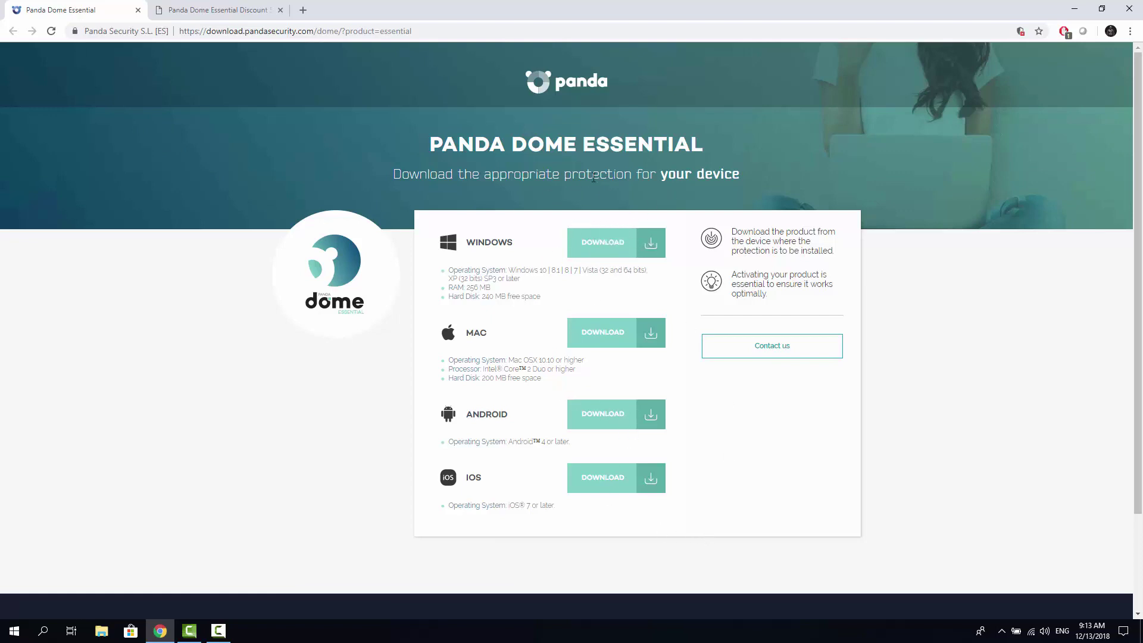
Step: Download and run PANDADE.exe, paste the activation code, and accept the licence to install
click(603, 246)
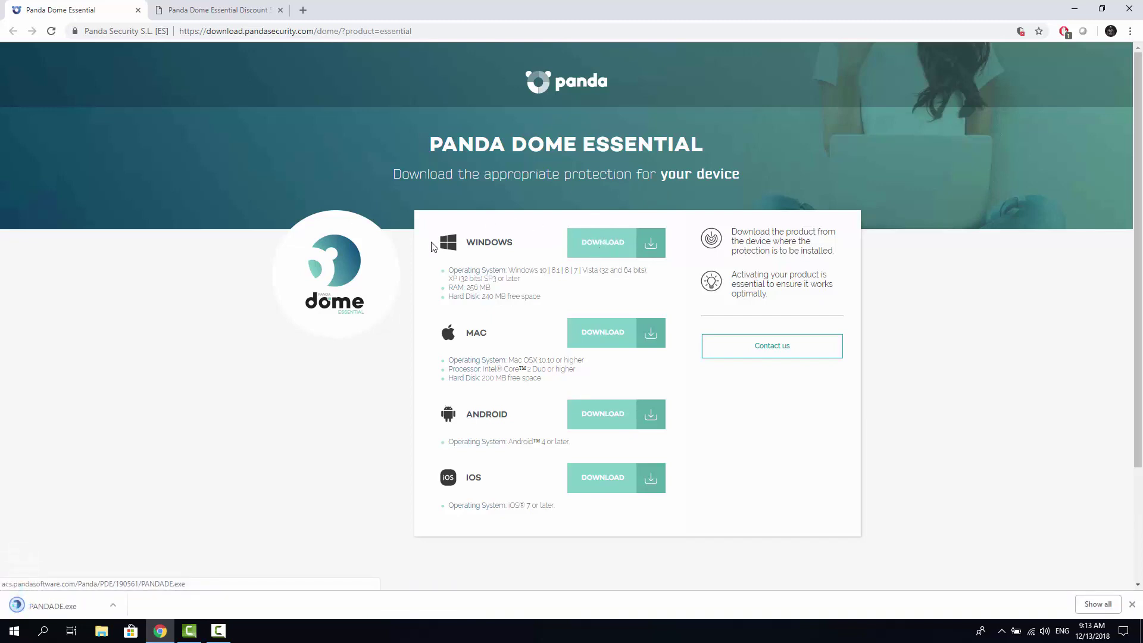
click(51, 605)
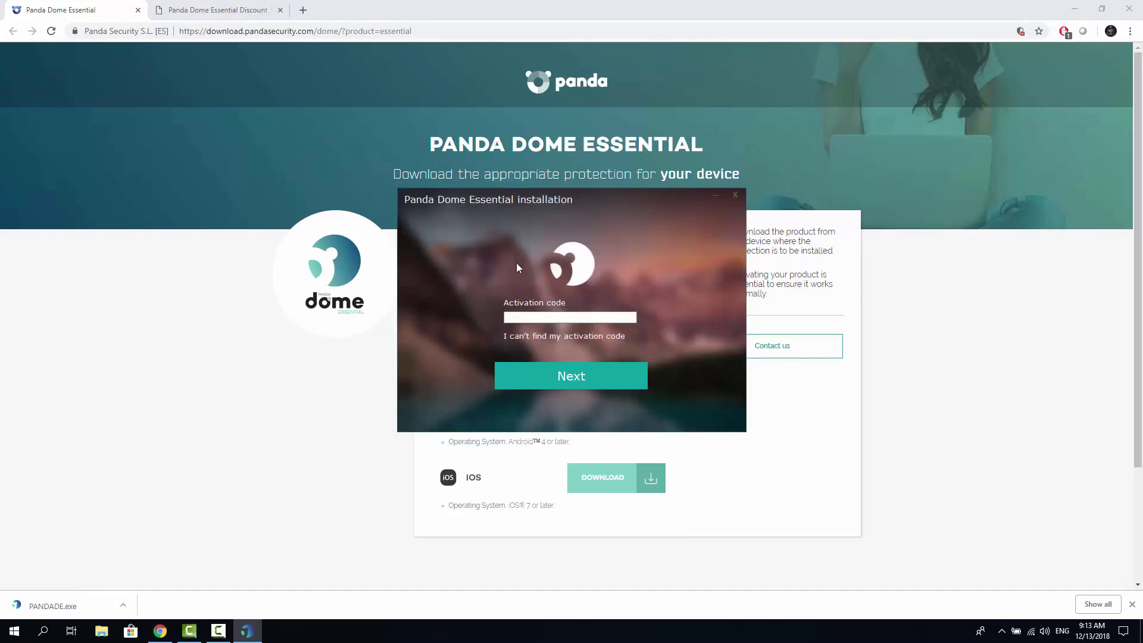
click(544, 316)
right_click(544, 315)
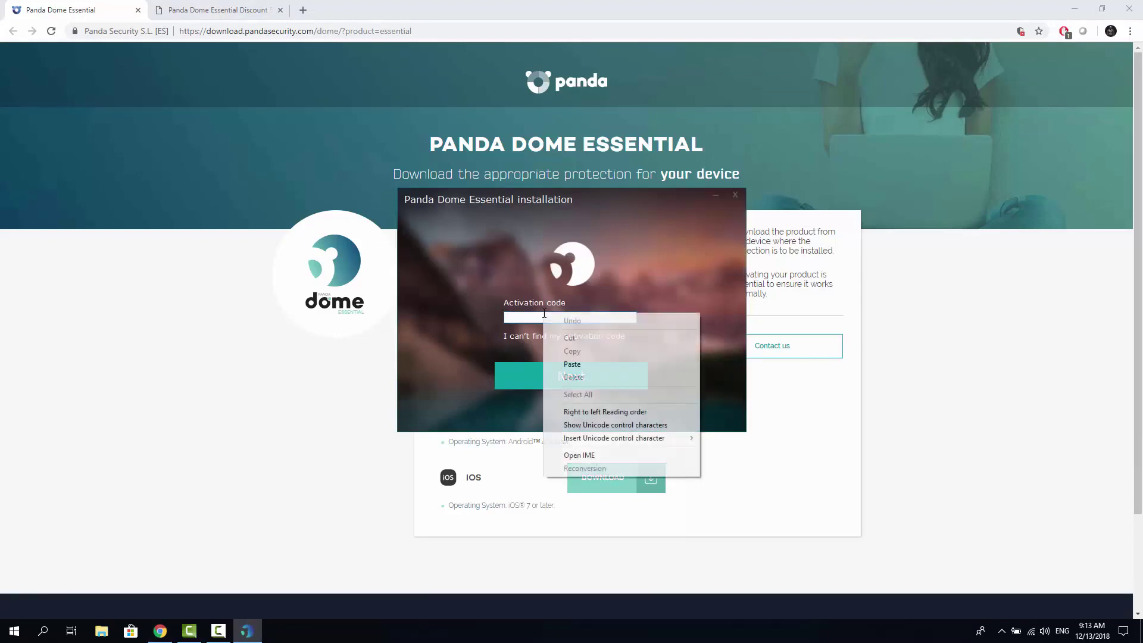
click(572, 364)
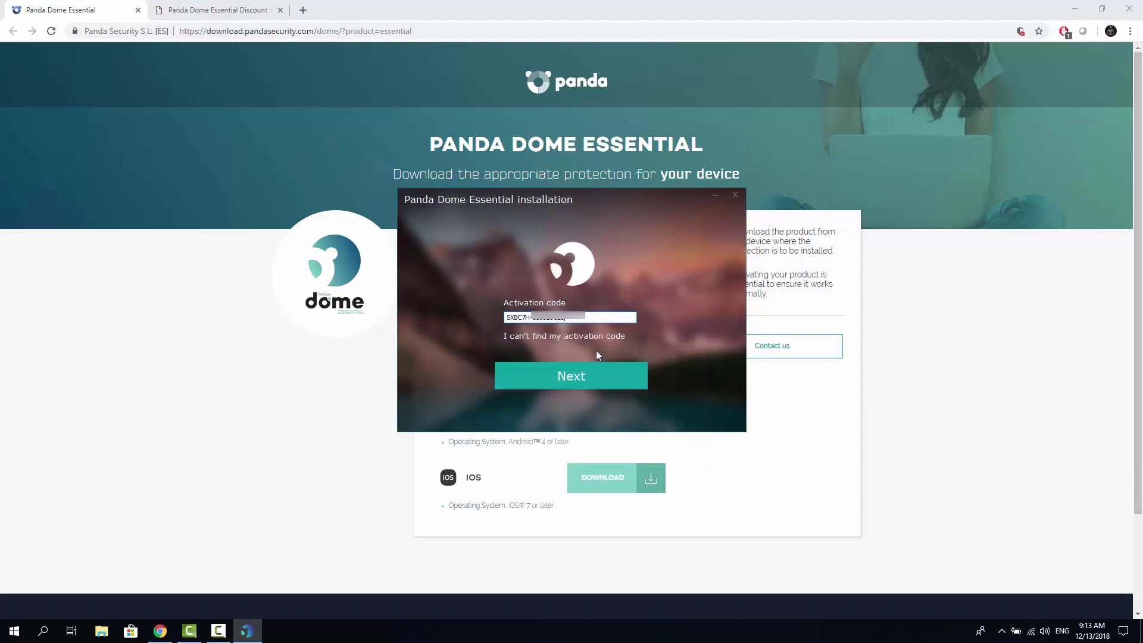
click(575, 376)
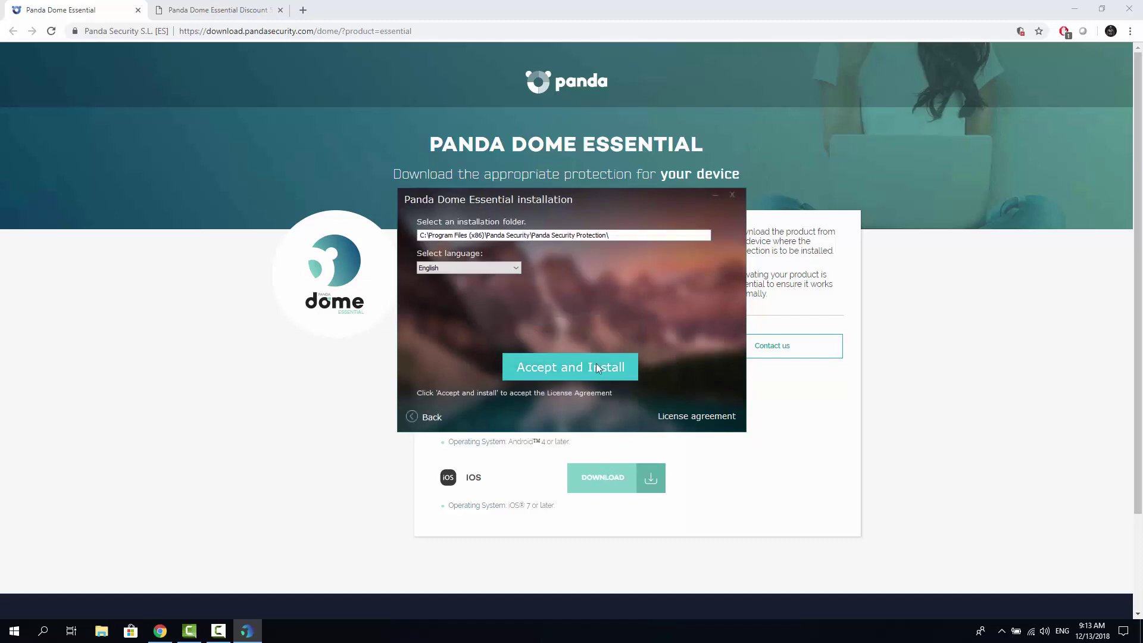
click(583, 367)
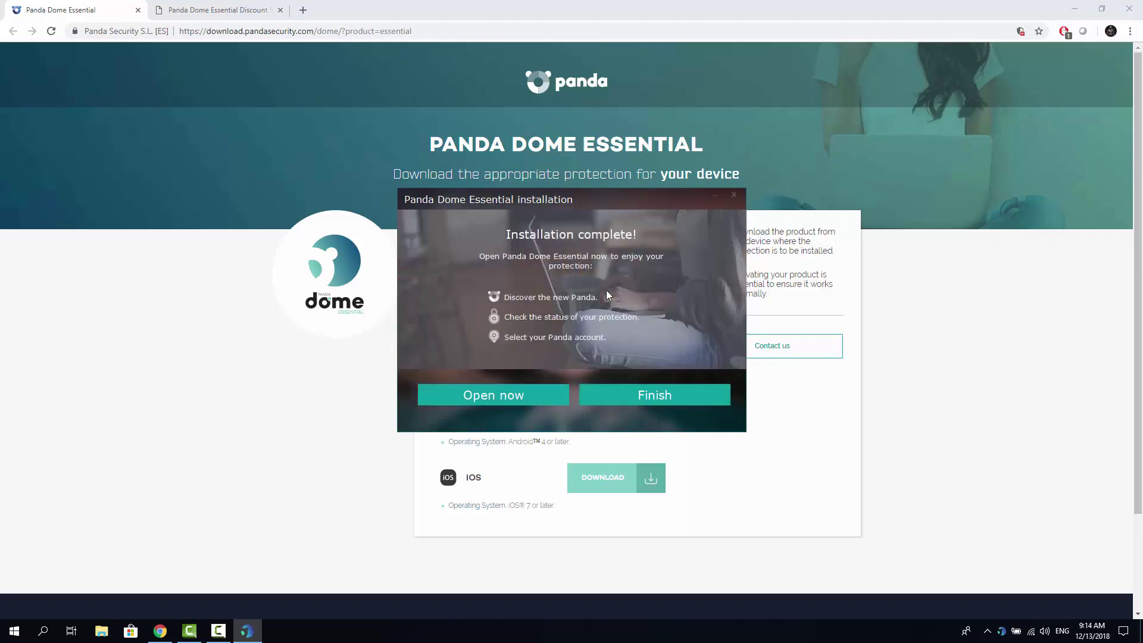
Step: Finish and close the Panda Dome Essential installer once installation completes
click(661, 397)
click(486, 401)
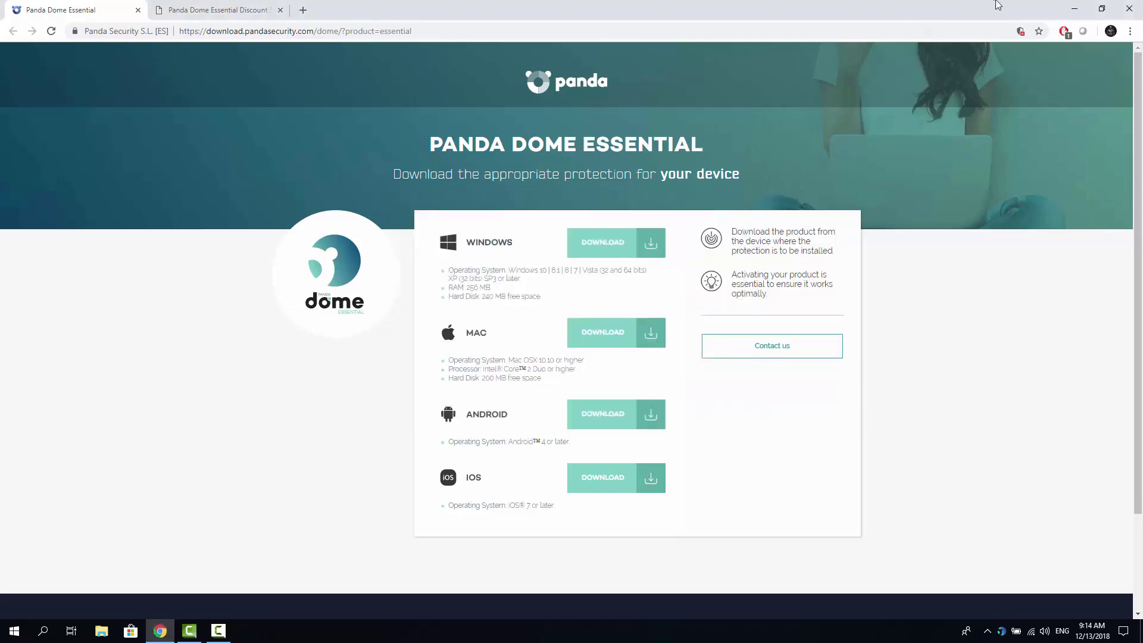
Step: Minimize Chrome and let Panda Dome start up to its activation prompt
click(1074, 8)
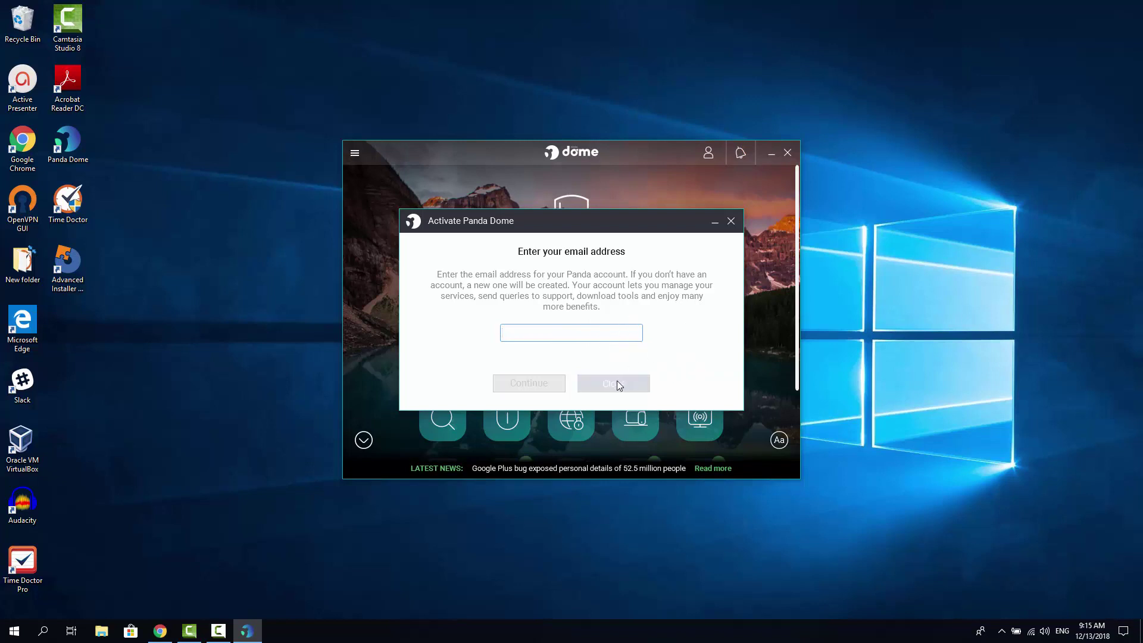
Step: Dismiss the Activate Panda Dome dialog and scroll the dashboard to reveal all feature tiles
click(731, 222)
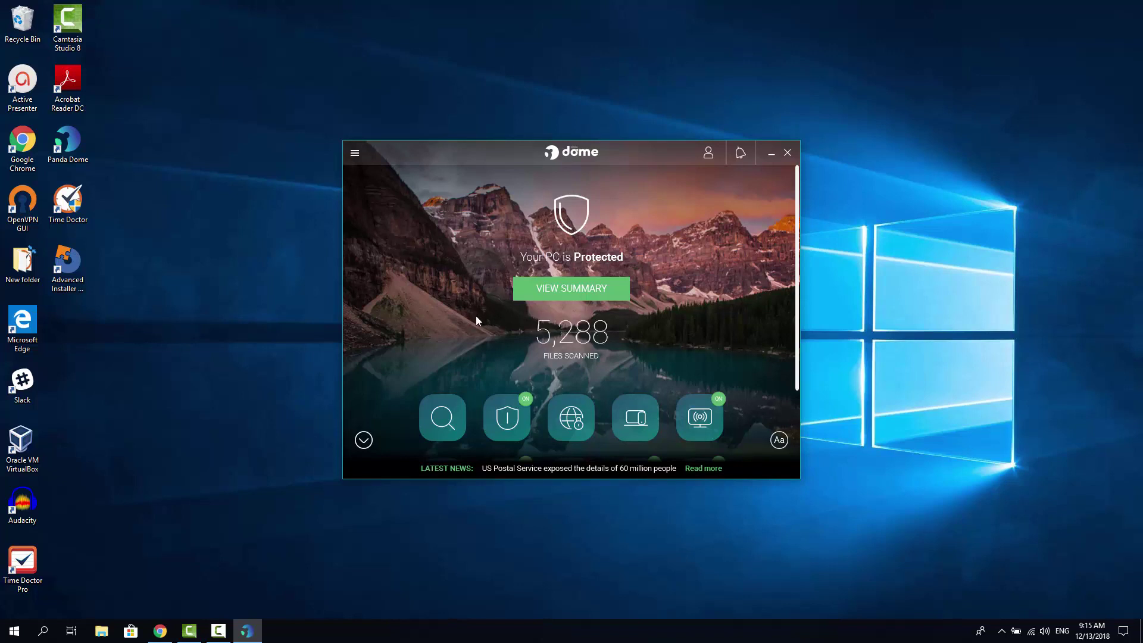
scroll(477, 316, down, 3)
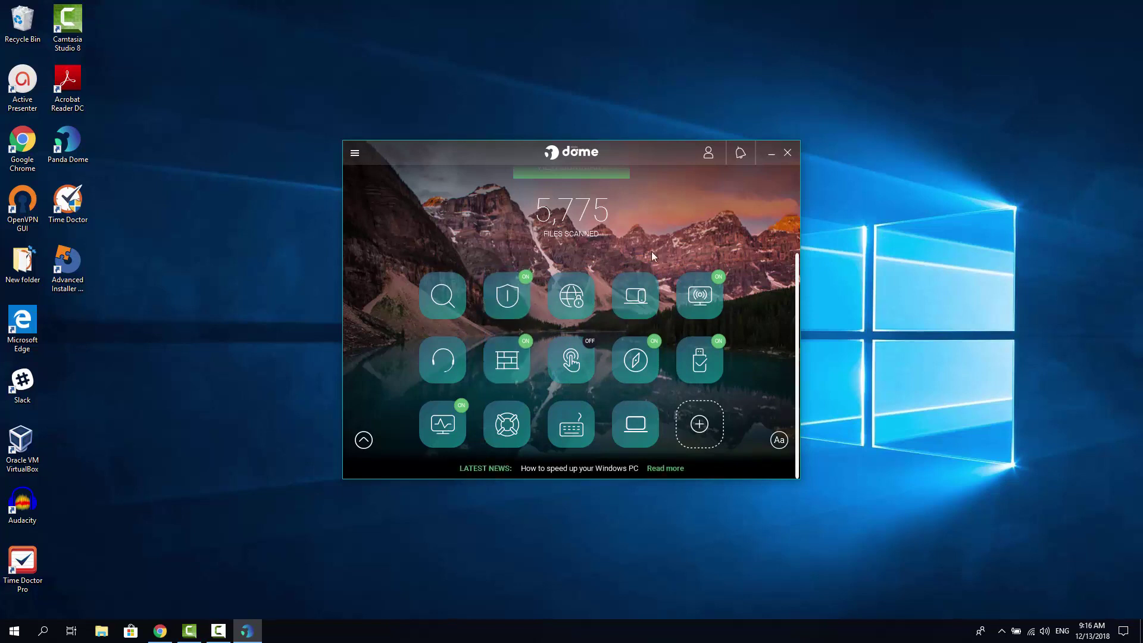
Step: Open Safe Browsing settings, then browse Wi-Fi Protection, Process Monitor, Firewall, USB Protection and General
click(636, 358)
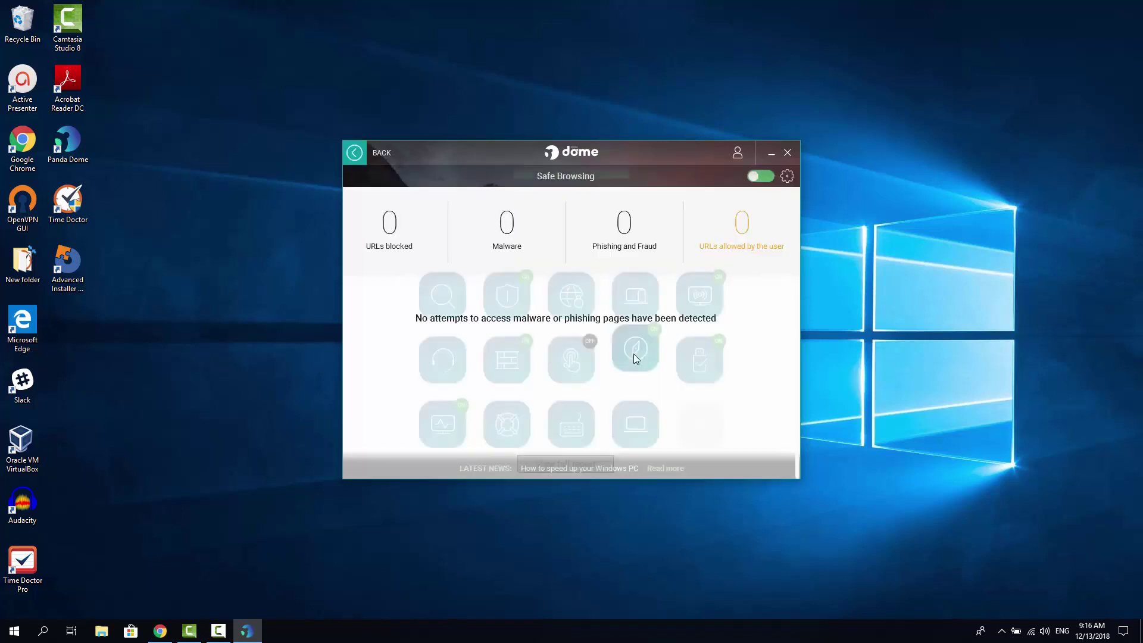
click(788, 177)
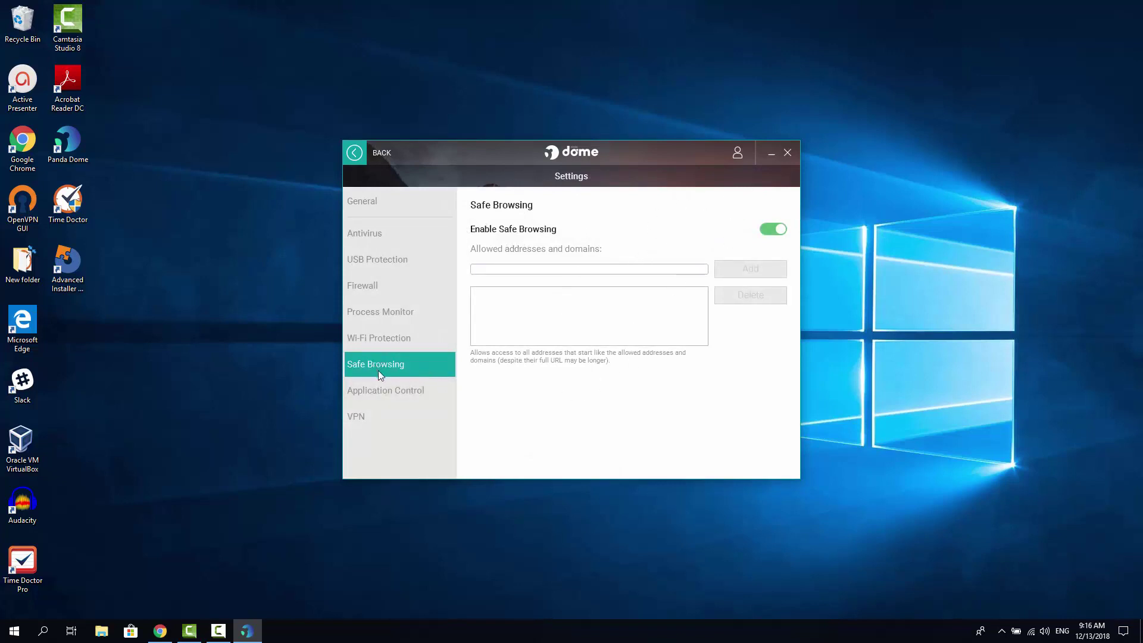
click(387, 337)
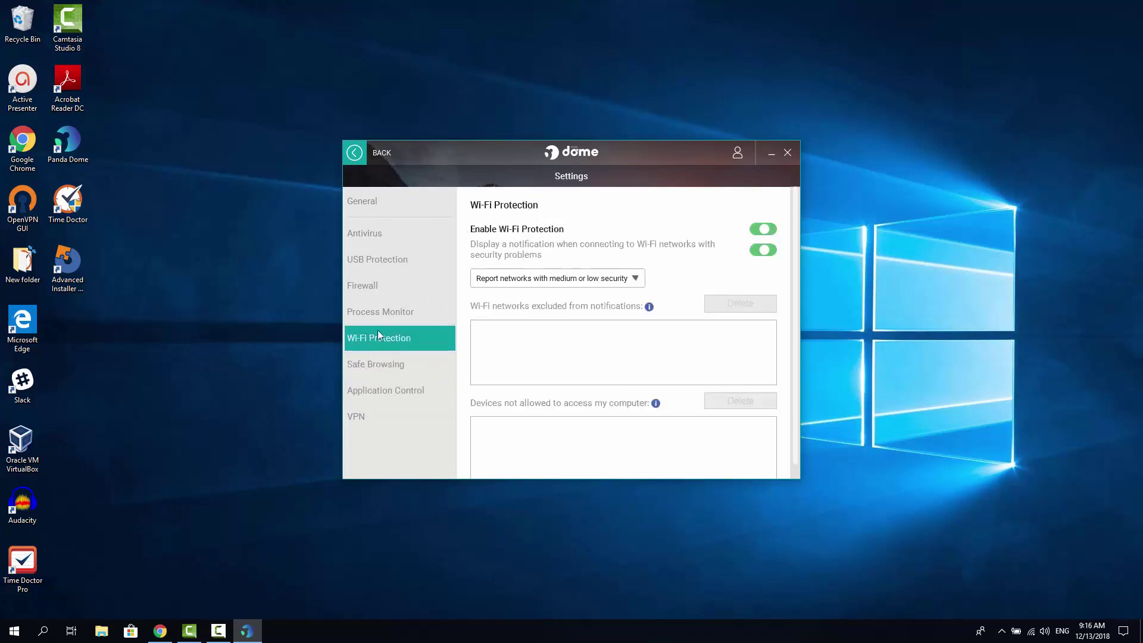
click(373, 309)
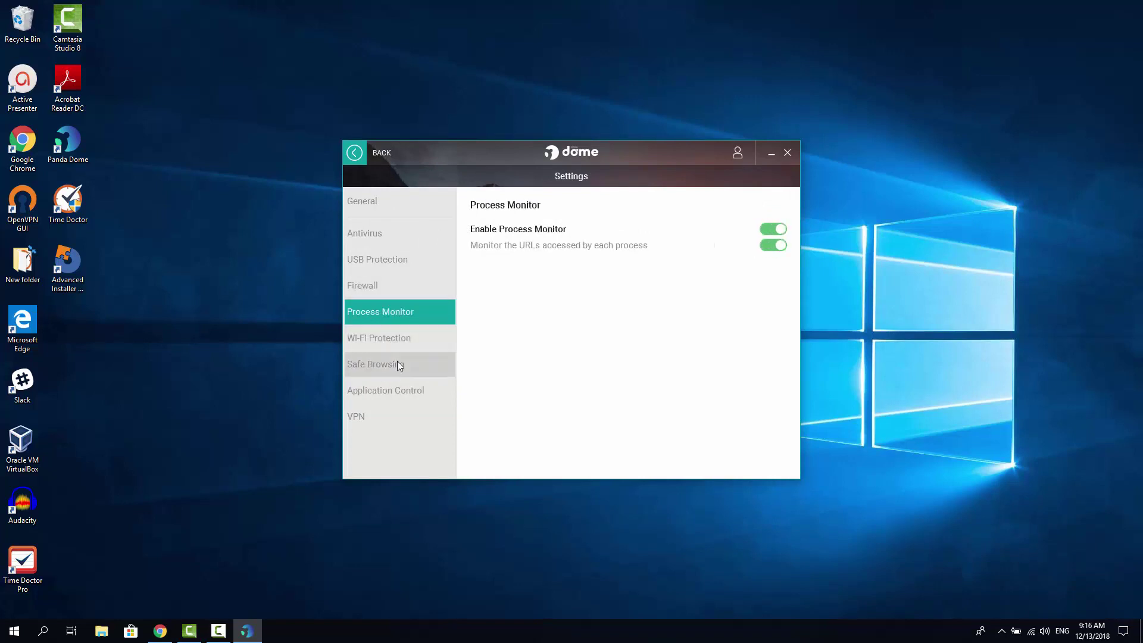
click(398, 362)
click(386, 339)
click(382, 320)
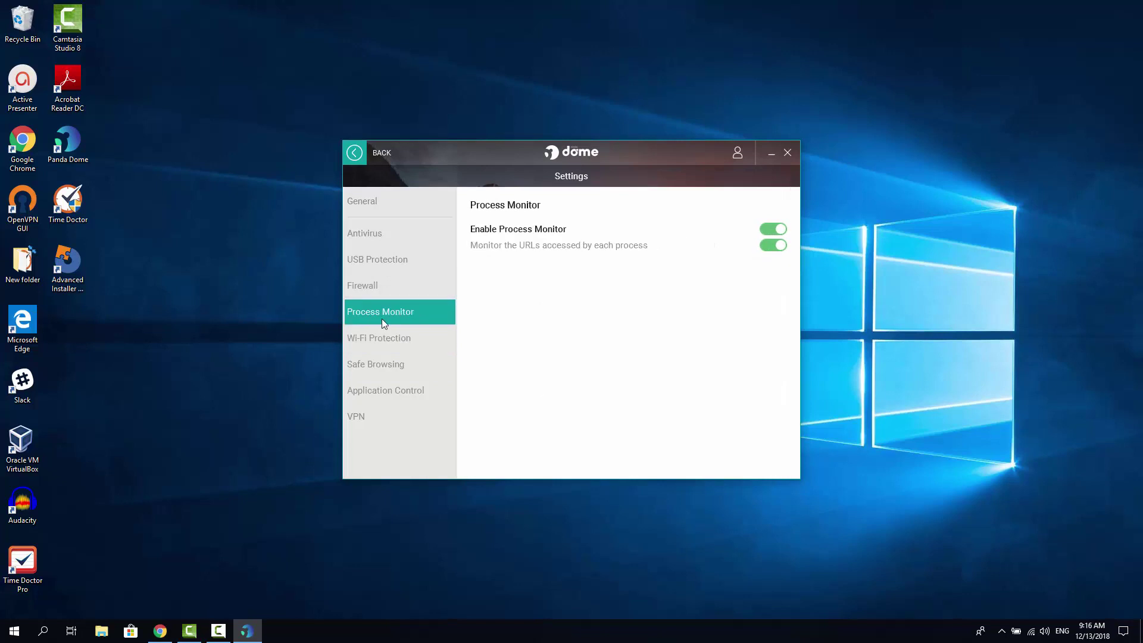
click(369, 285)
click(374, 258)
click(374, 208)
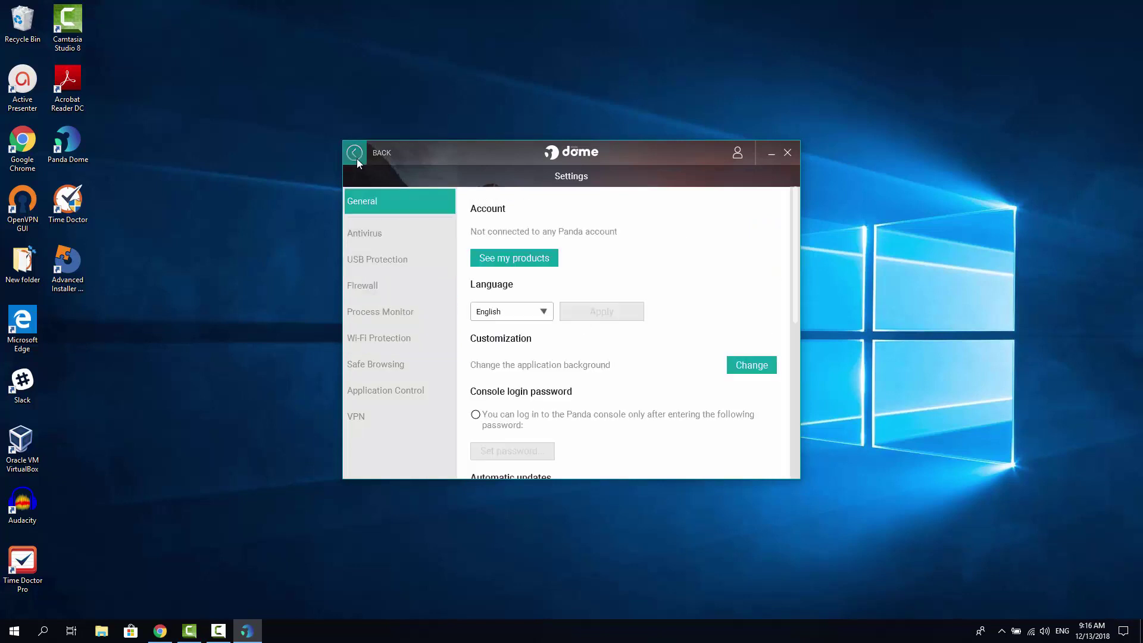
Step: Return to the dashboard, then reopen Settings from the main menu
click(355, 153)
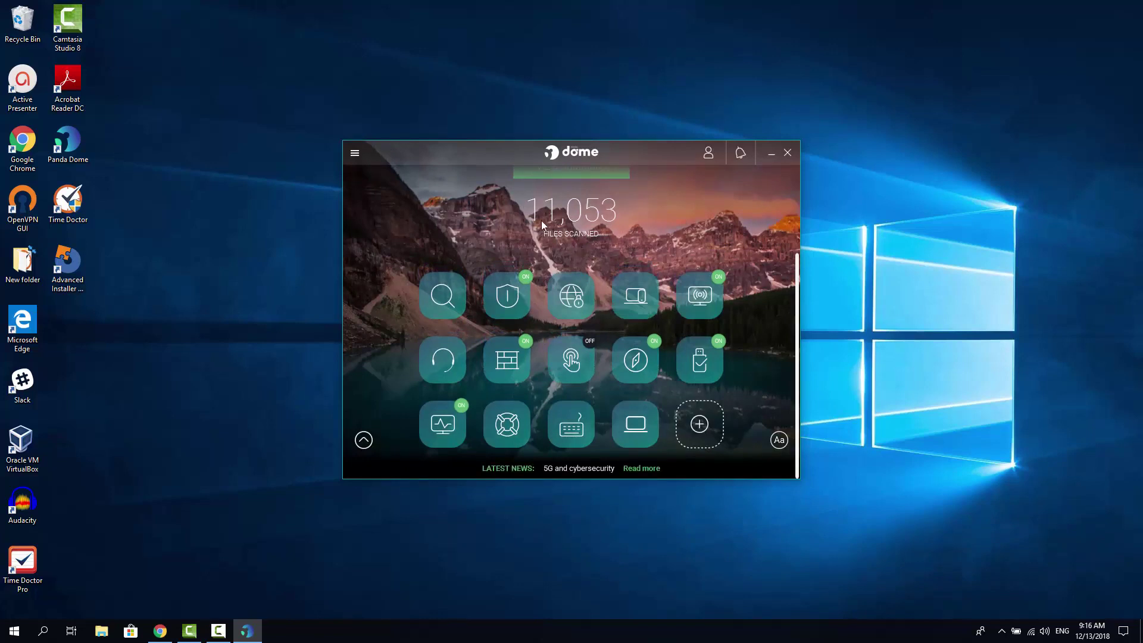
click(356, 155)
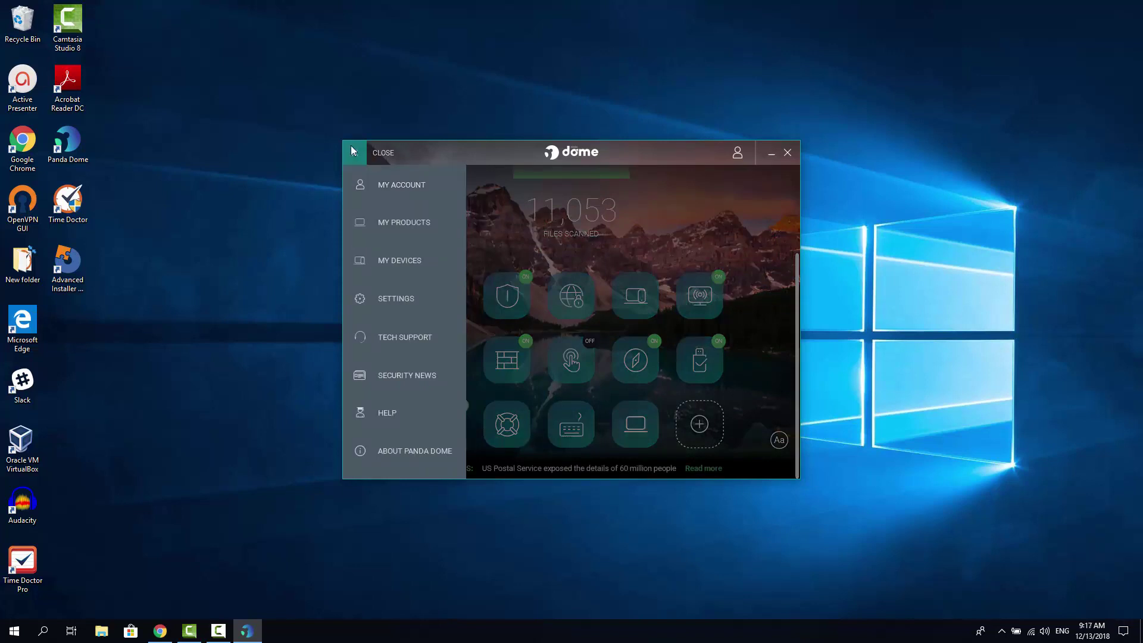
click(388, 302)
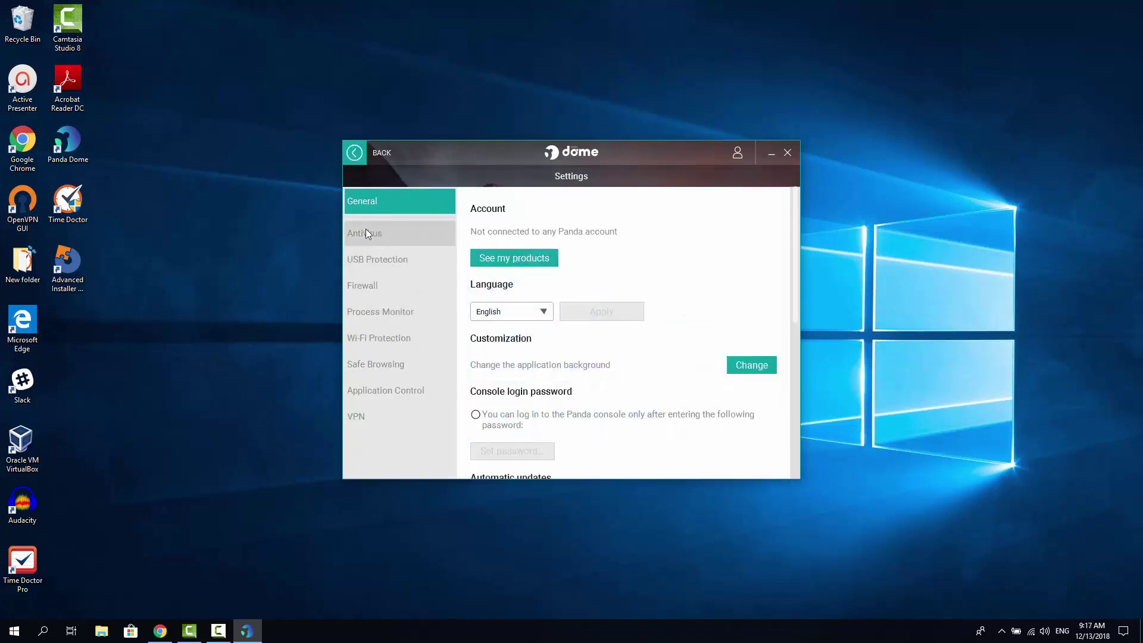
Step: Look through Antivirus, Firewall, Wi-Fi Protection, Application Control and VPN settings, then return to the dashboard
click(369, 237)
click(380, 284)
click(373, 338)
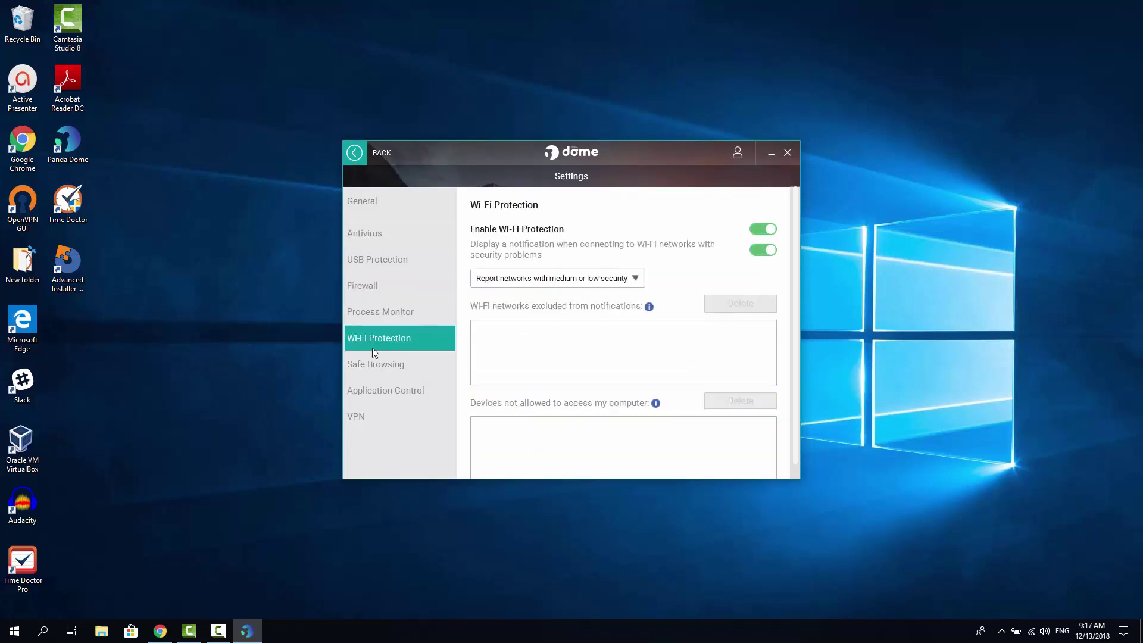
click(373, 386)
click(372, 419)
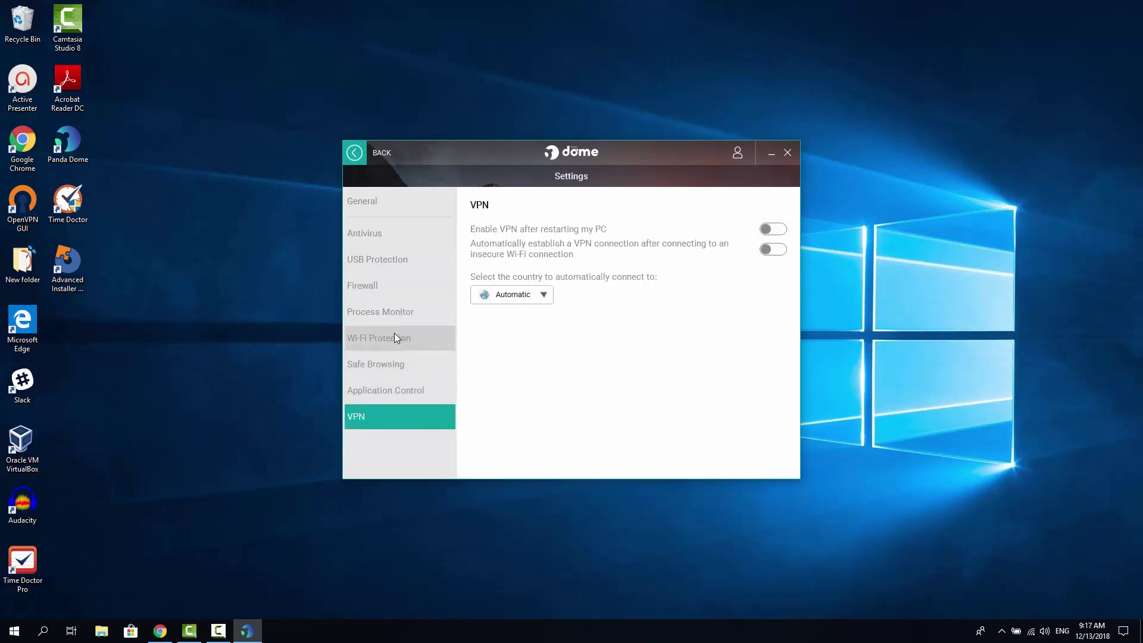
click(355, 154)
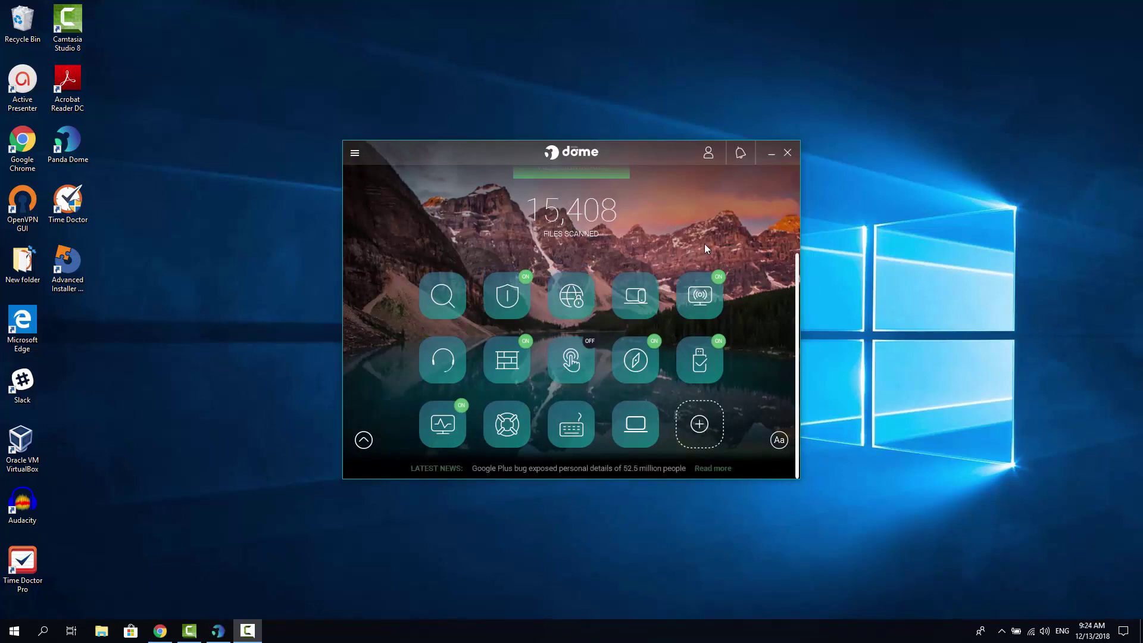
Step: Open the Personal Firewall page and set the network location to Public place
click(504, 361)
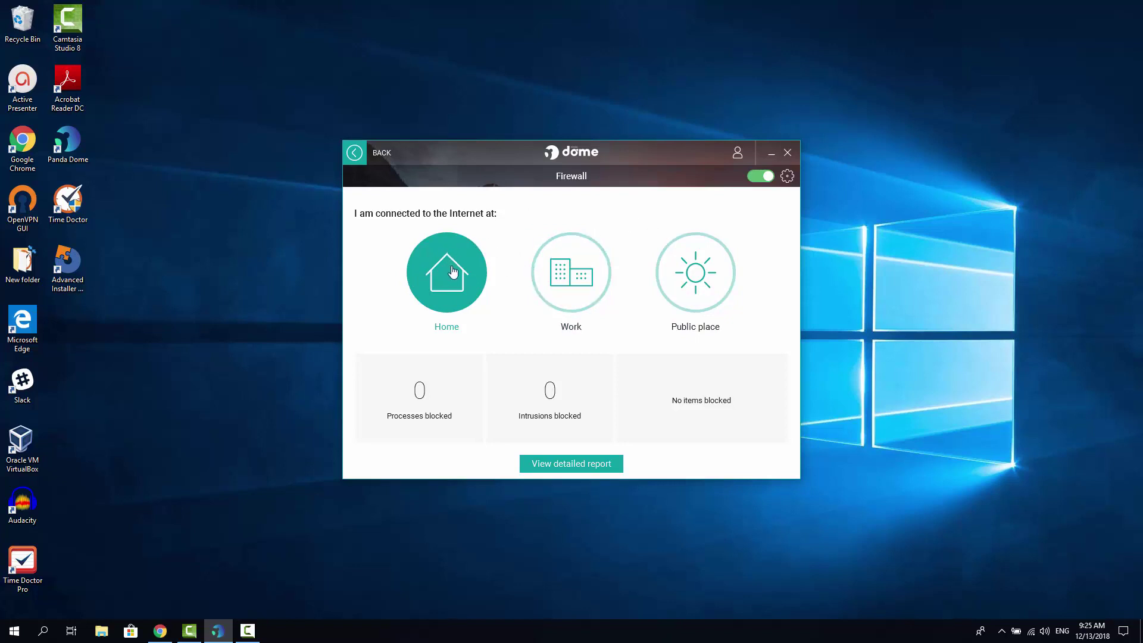
click(565, 262)
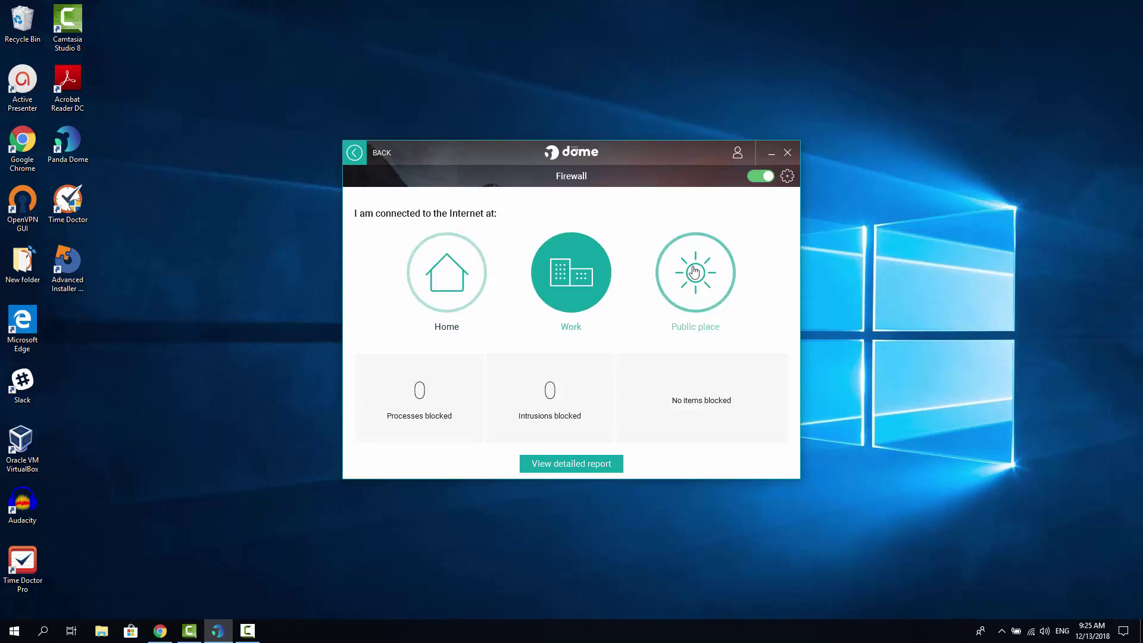
click(695, 271)
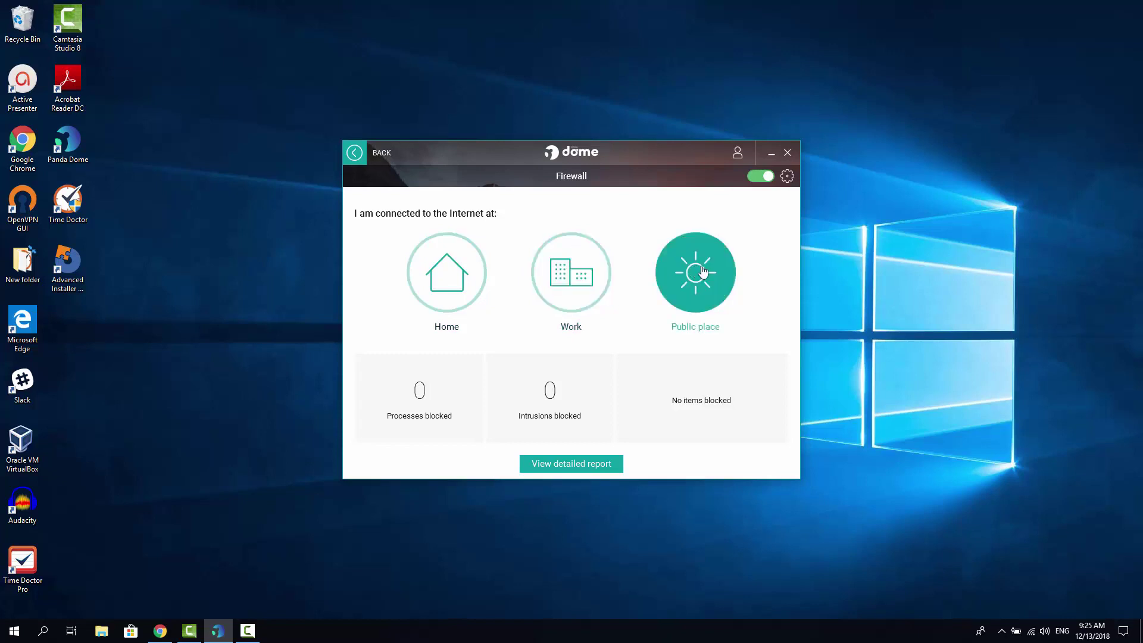
Step: In the firewall settings, select the chrome.exe rule and start adding a new program rule
click(787, 177)
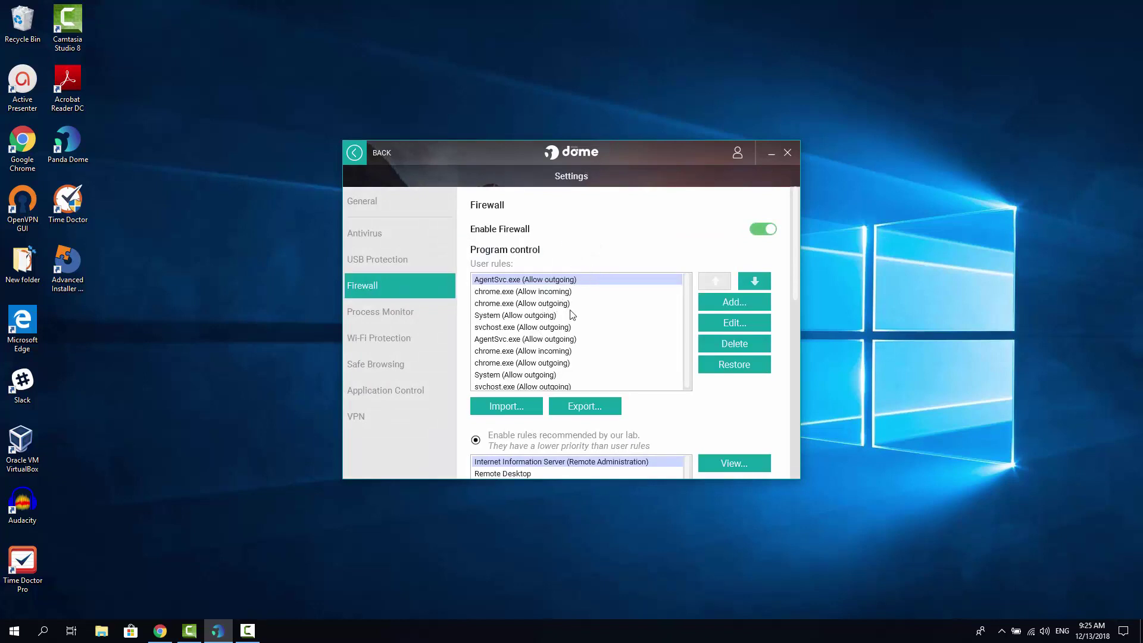
click(532, 306)
scroll(530, 328, down, 1)
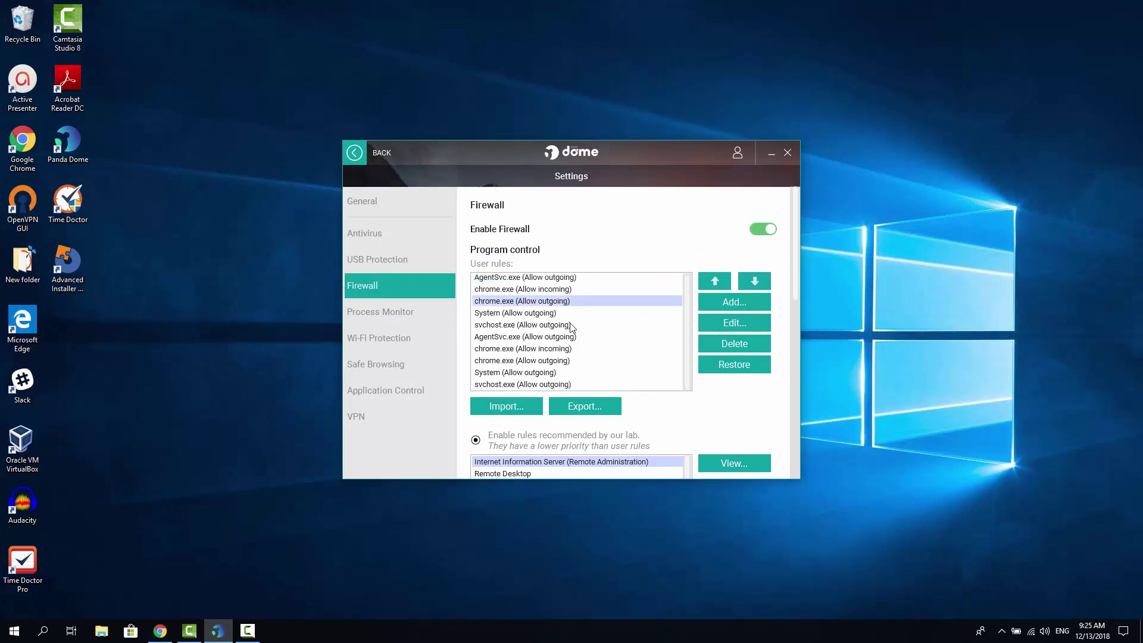
click(738, 302)
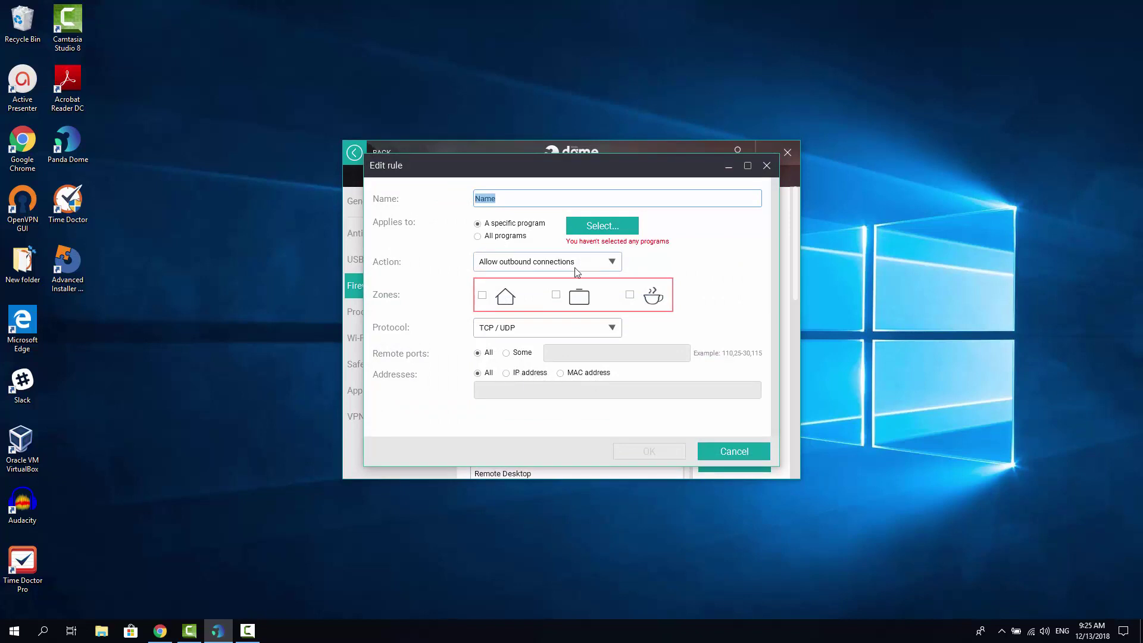
Step: Review the protocol and action choices, keeping TCP / UDP and Allow outbound, then discard the new rule
click(538, 331)
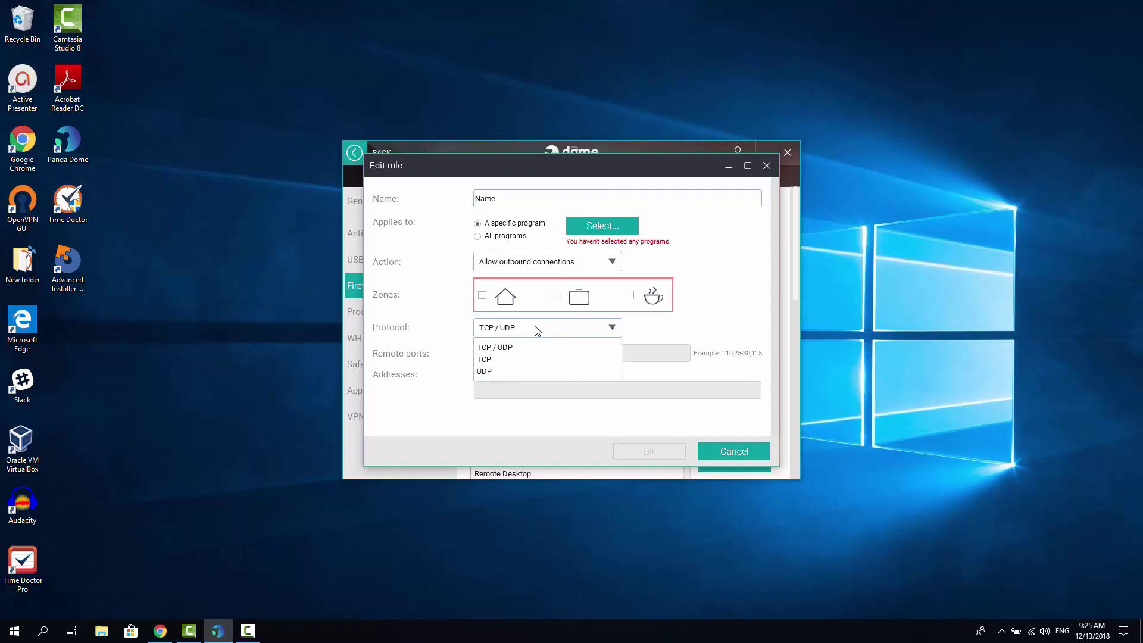
click(535, 331)
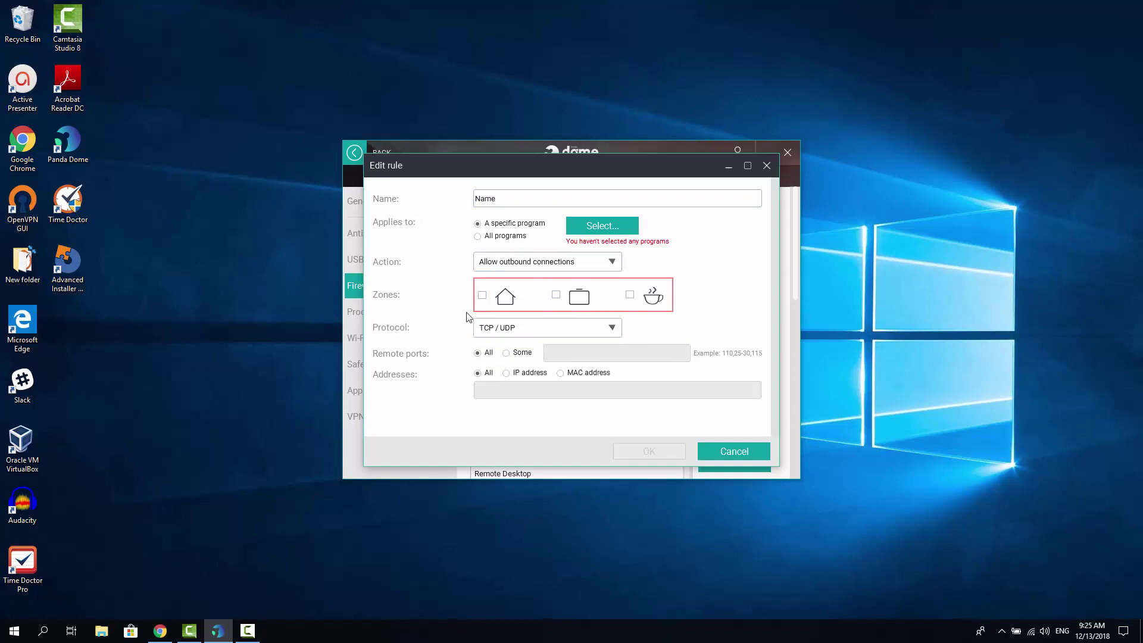
click(546, 262)
click(596, 266)
click(595, 266)
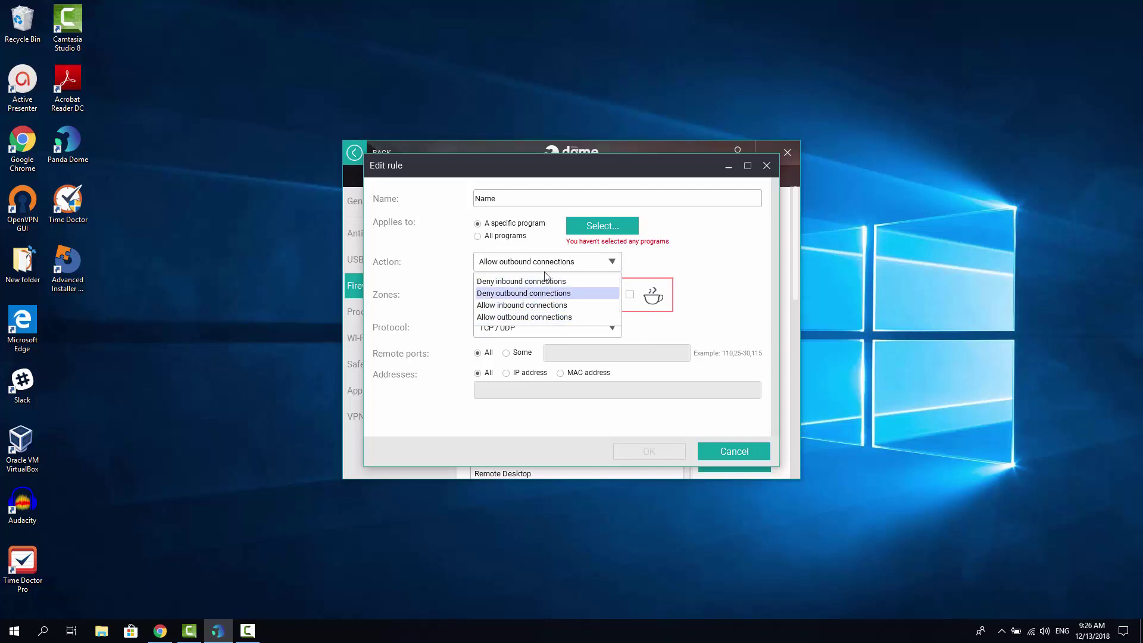
click(645, 265)
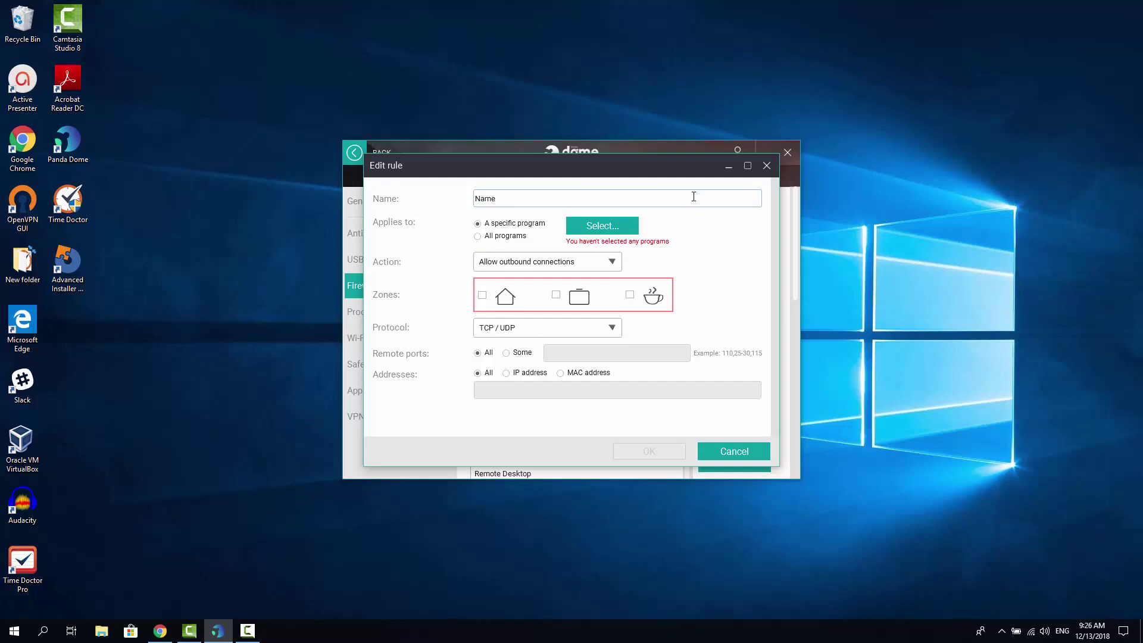
click(767, 166)
Step: In USB Protection, turn on automatic vaccination of USB drives, keeping USB device scans on
click(355, 154)
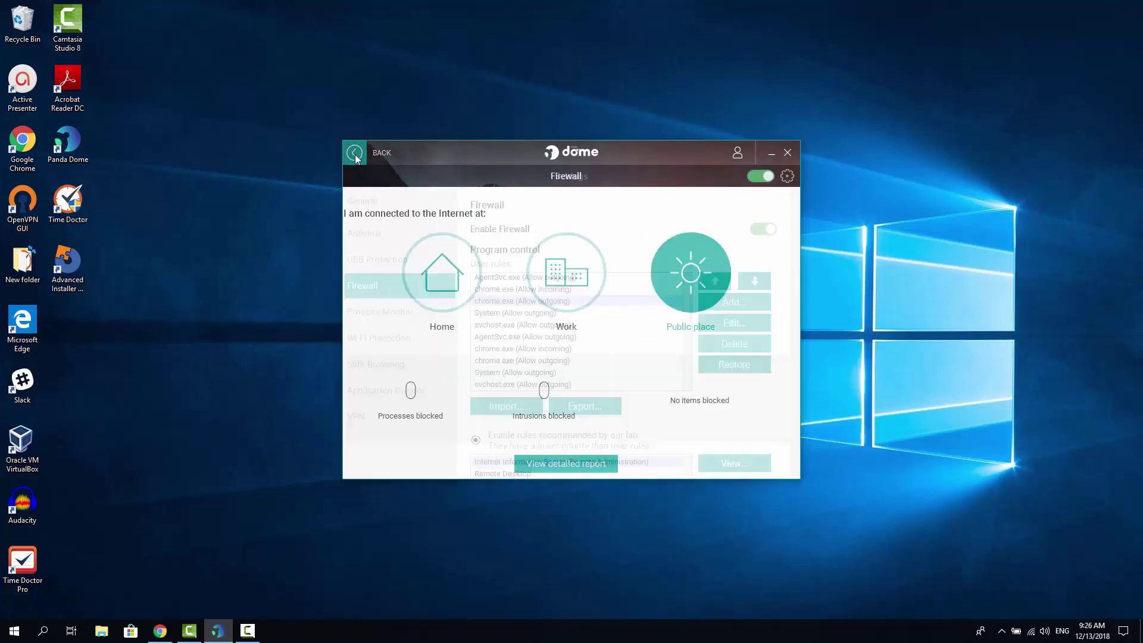
click(355, 154)
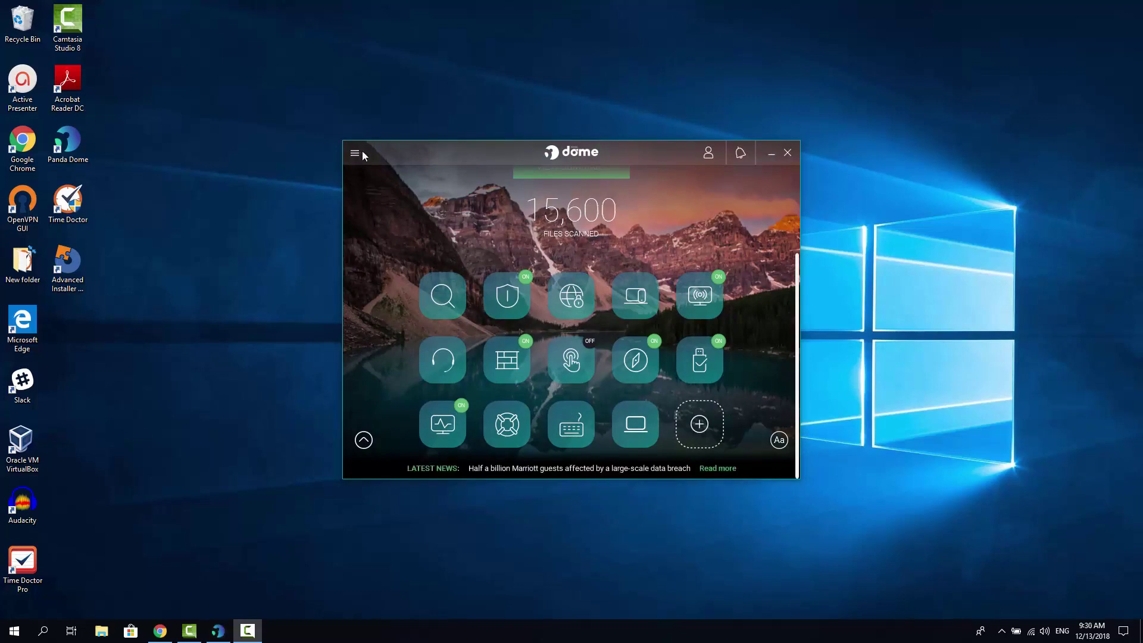
click(712, 357)
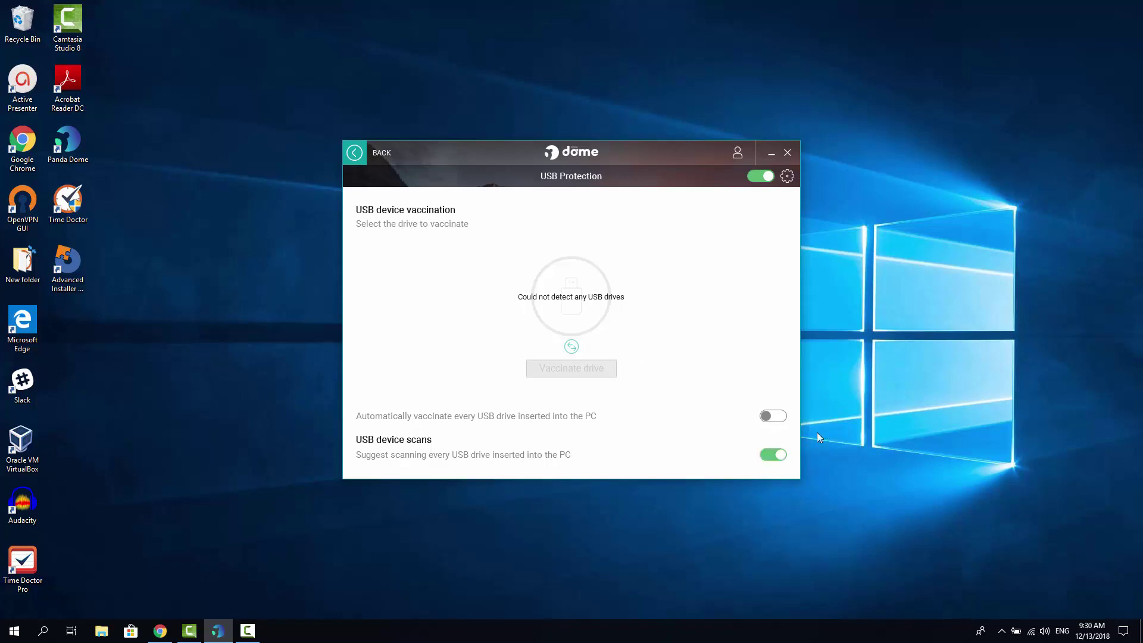
click(773, 417)
click(771, 456)
click(771, 457)
click(355, 154)
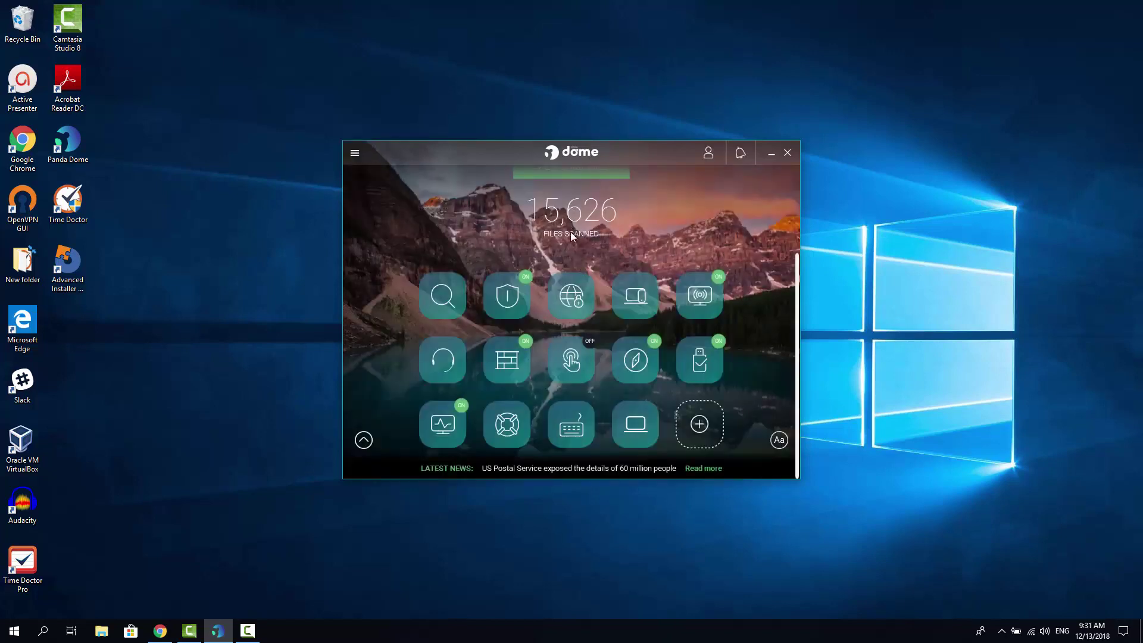
Step: Open the VPN page's settings, showing automatic connection options off and country Automatic
click(578, 288)
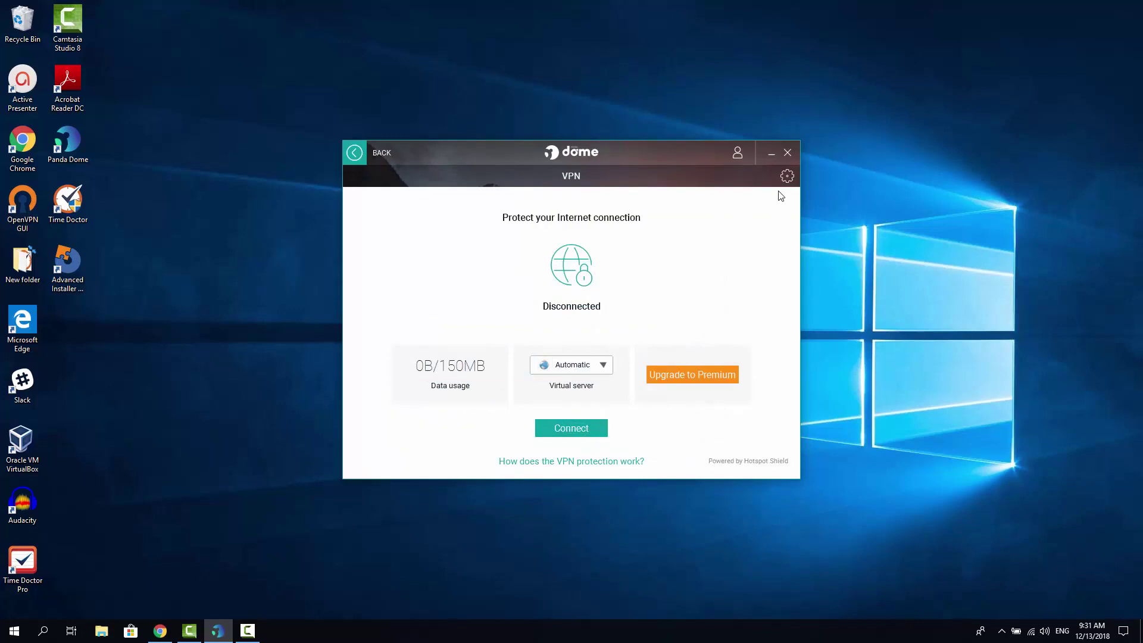
click(787, 177)
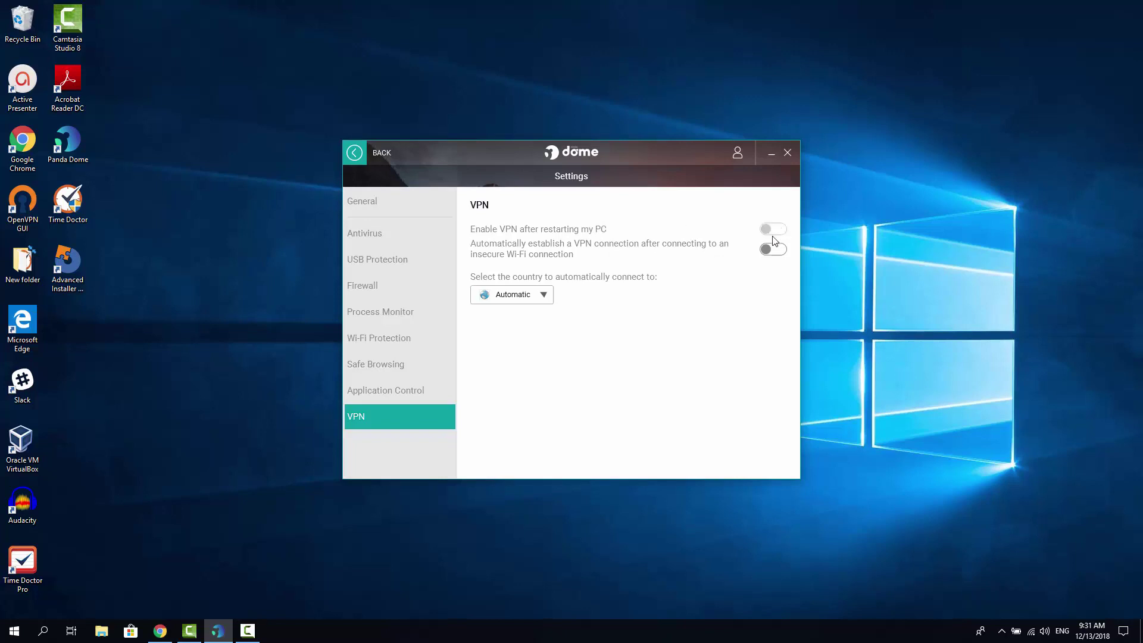
Step: Try switching the VPN country to U.S.A., dismiss the 'Feature not available' notice, and leave Automatic
click(543, 294)
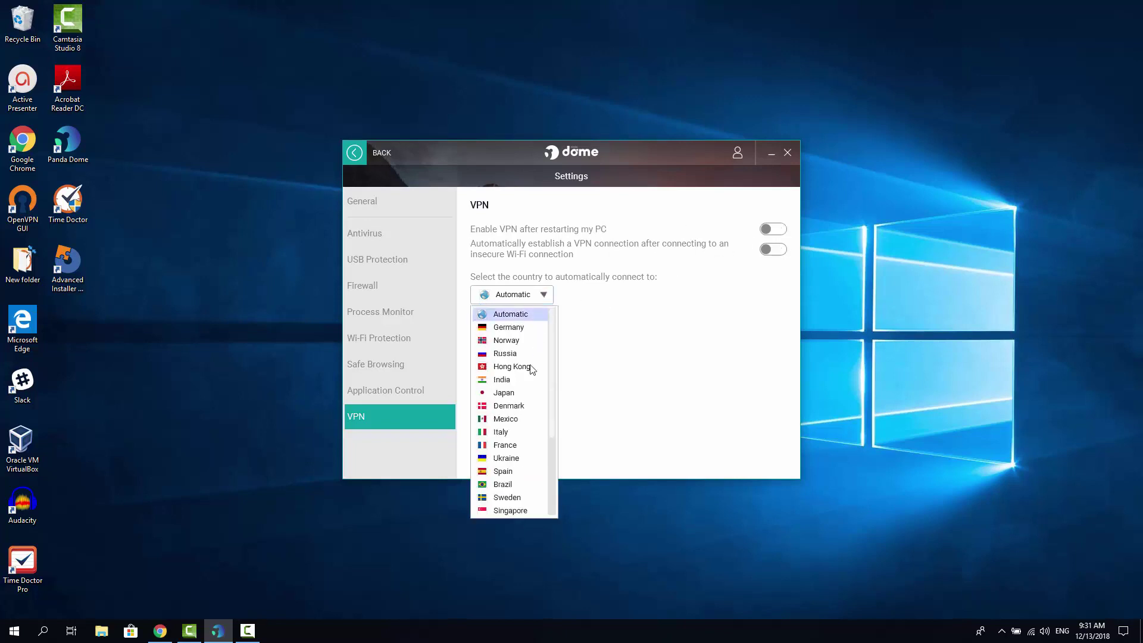
scroll(499, 449, down, 2)
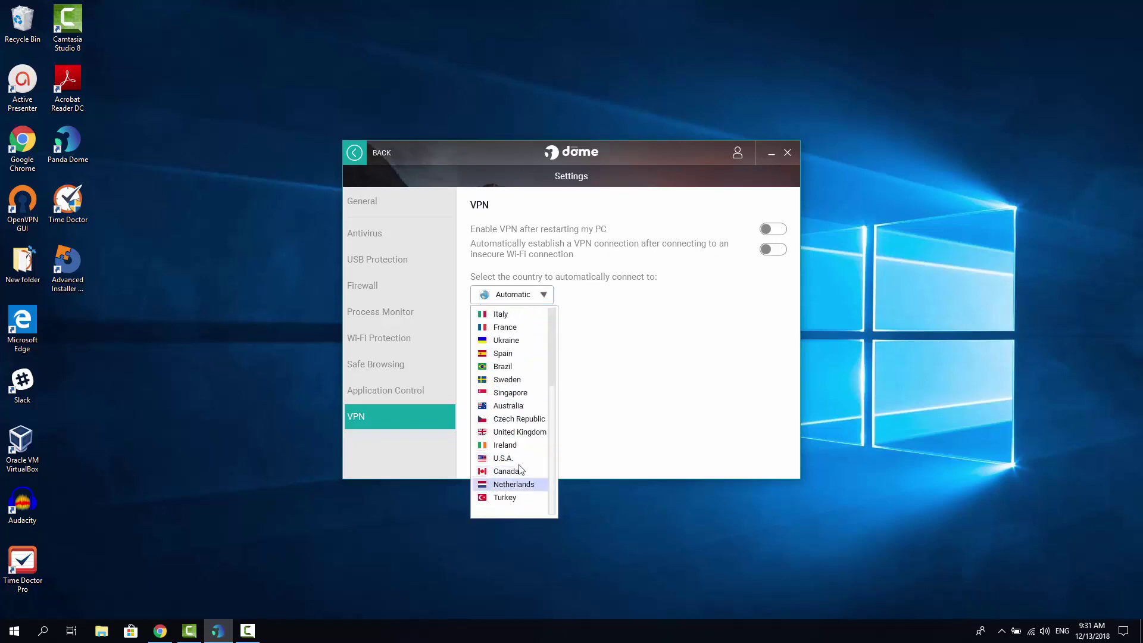
click(517, 458)
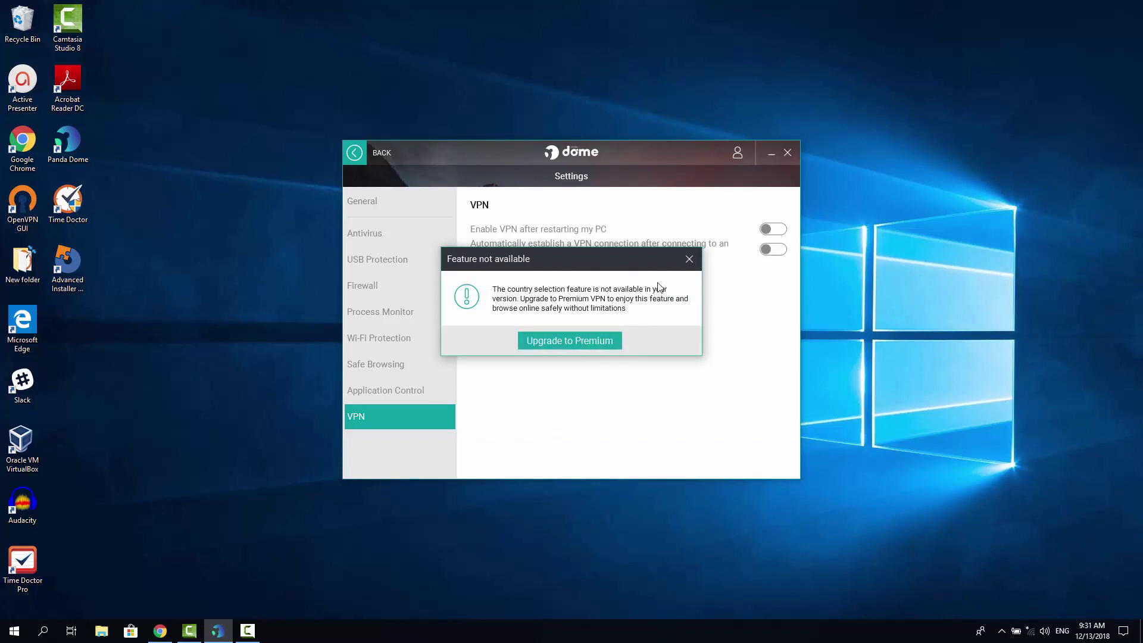
click(690, 260)
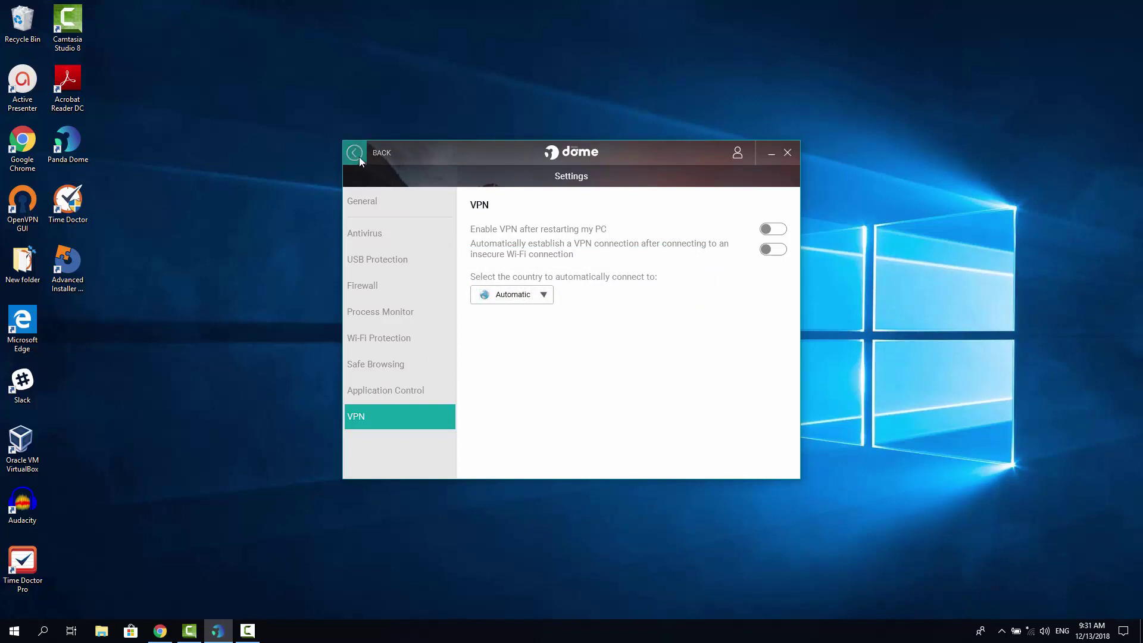
click(523, 295)
click(524, 295)
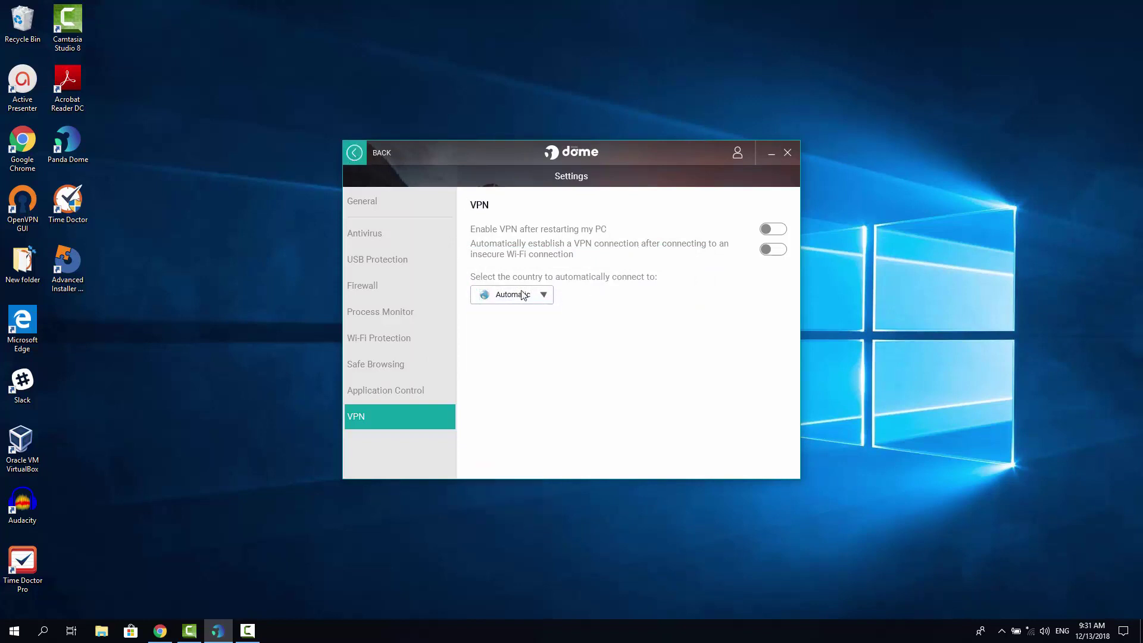
click(356, 159)
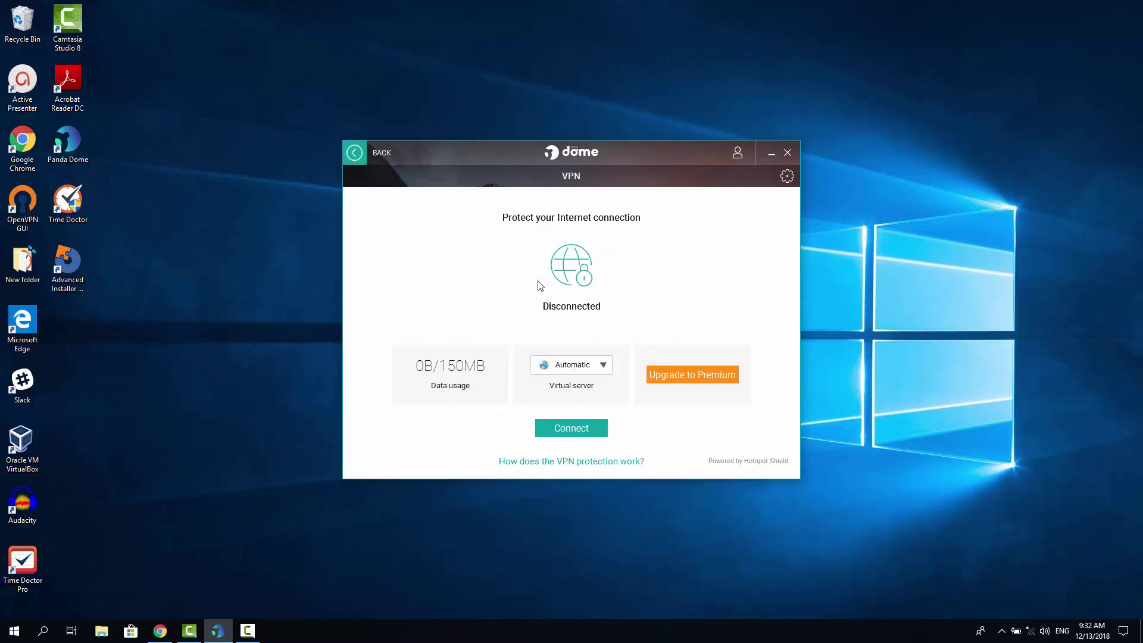
Step: Go from the dashboard to Process Monitor, showing 102 processes and 11 accessing the Internet
click(357, 156)
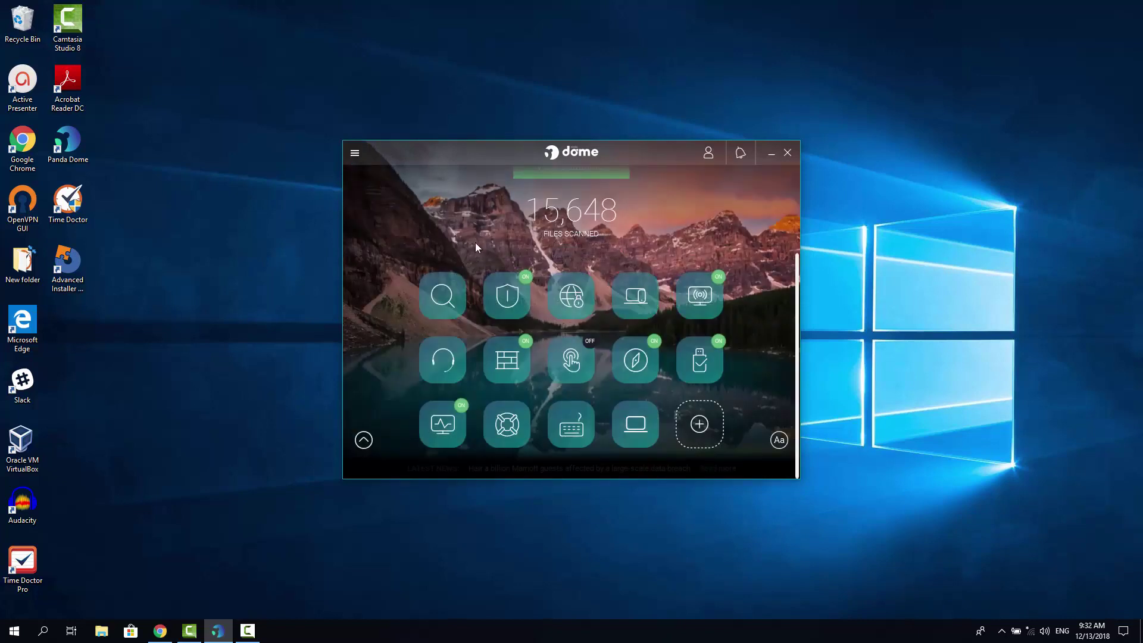
click(447, 414)
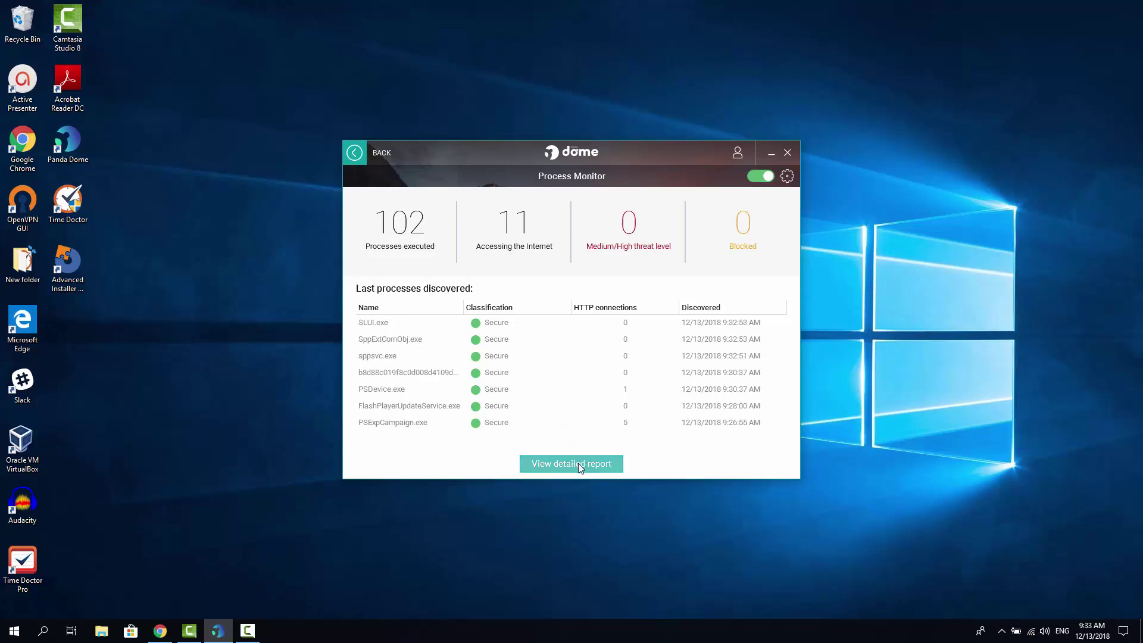
click(578, 463)
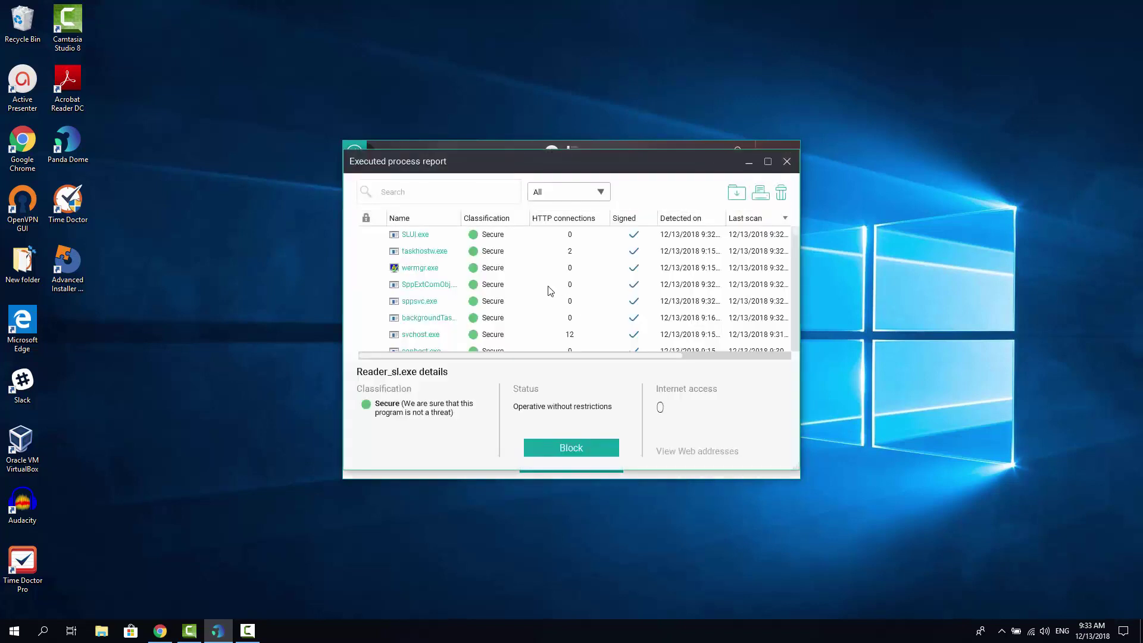
scroll(622, 246, down, 1)
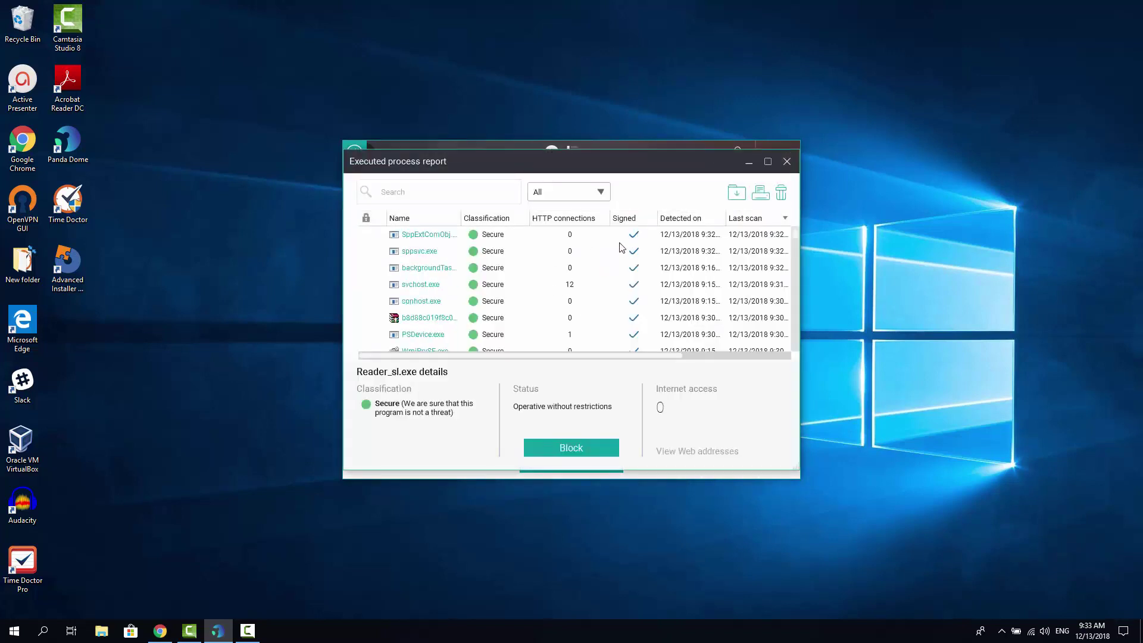
scroll(622, 245, down, 5)
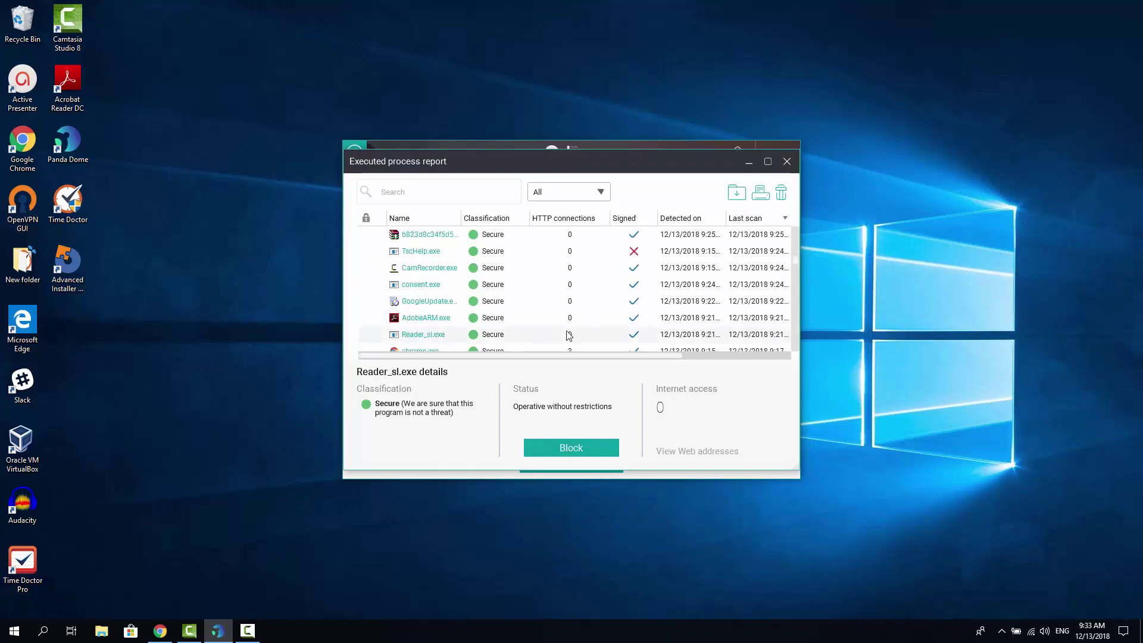
scroll(435, 274, down, 5)
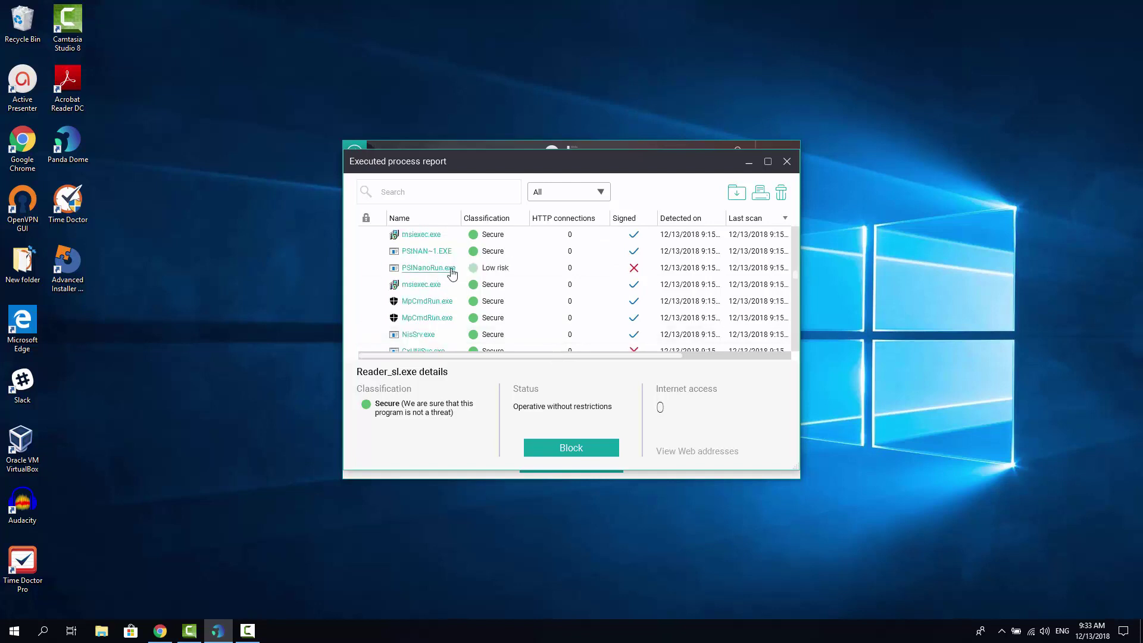
scroll(451, 272, down, 5)
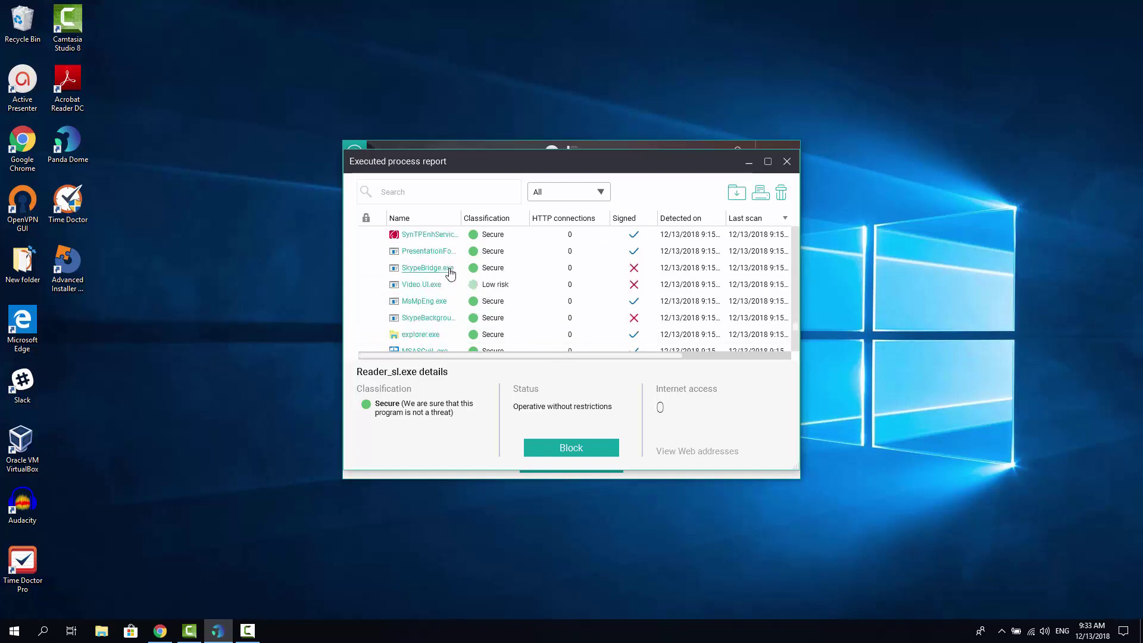
scroll(451, 273, up, 5)
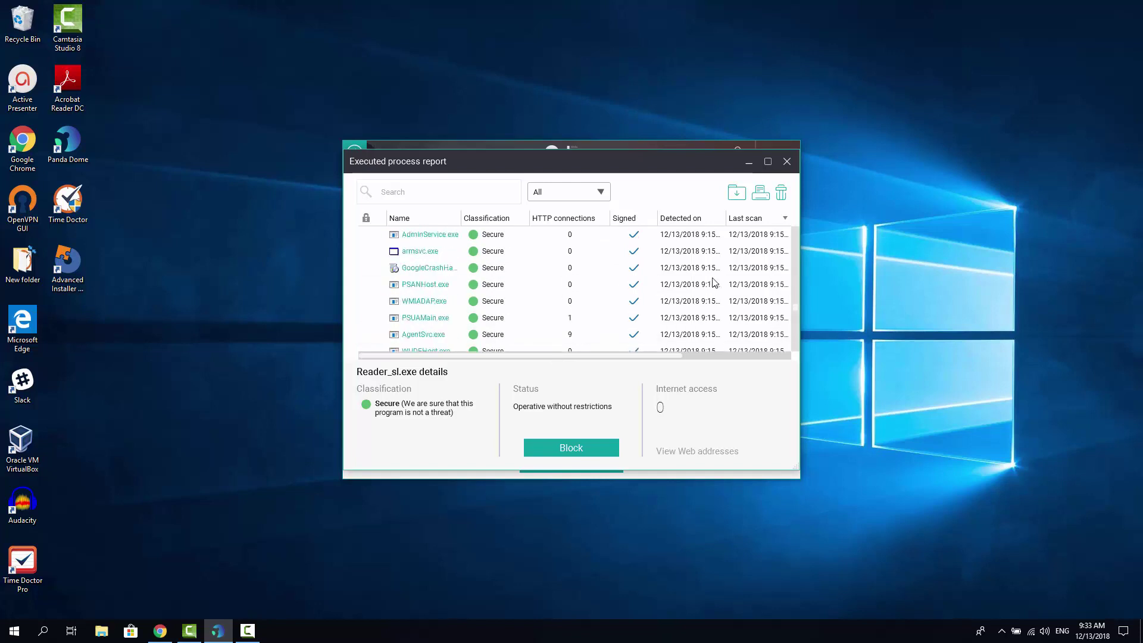
scroll(715, 281, up, 5)
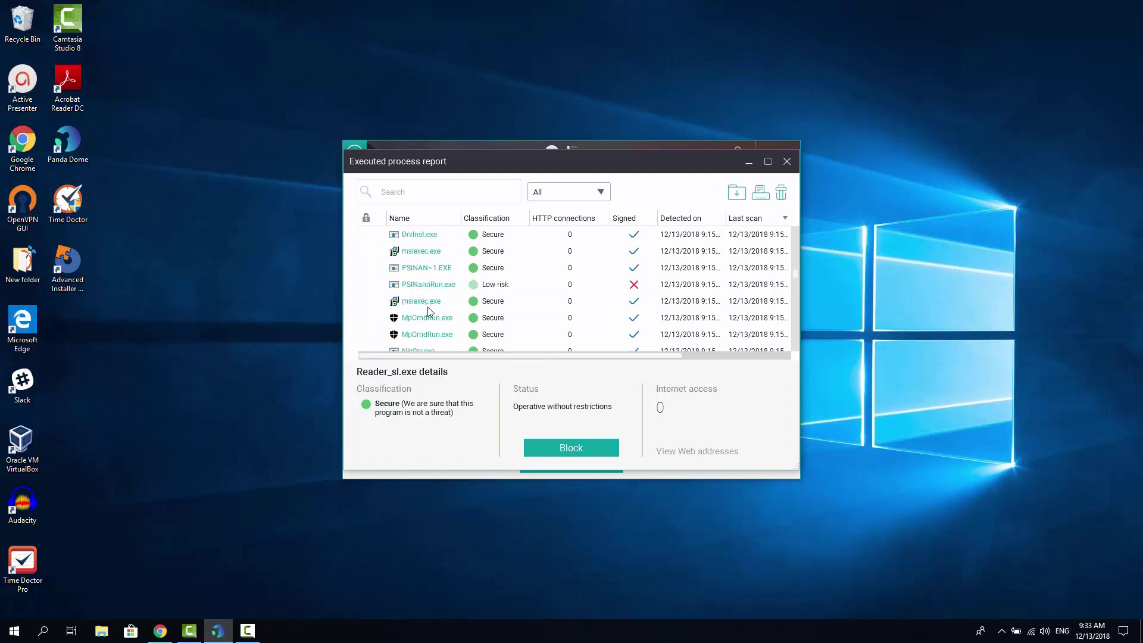
click(411, 302)
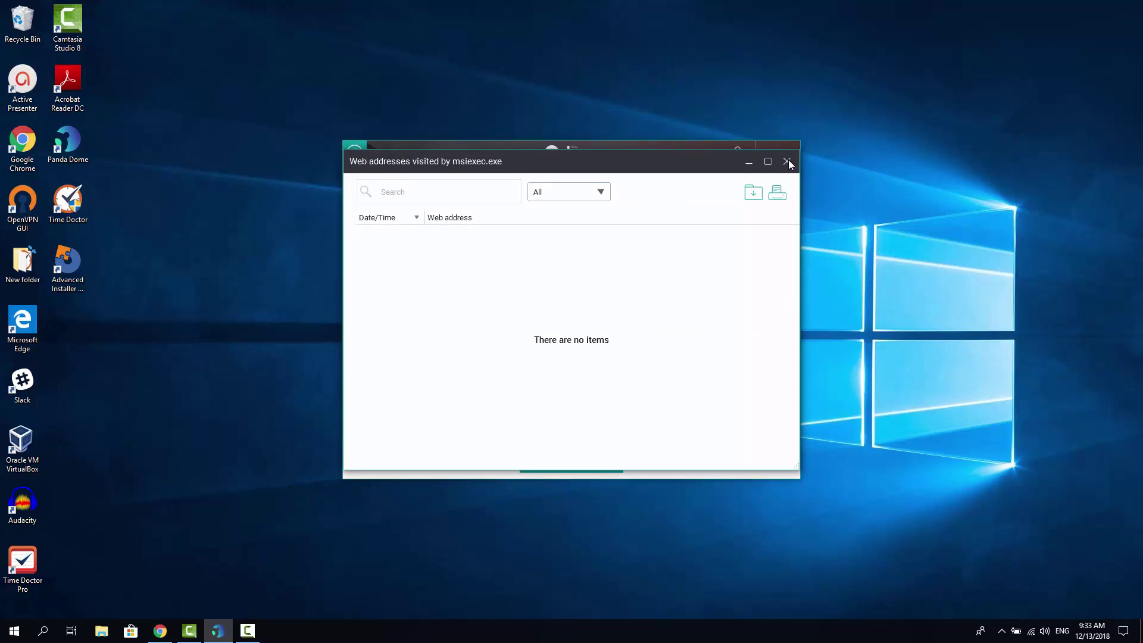
click(787, 161)
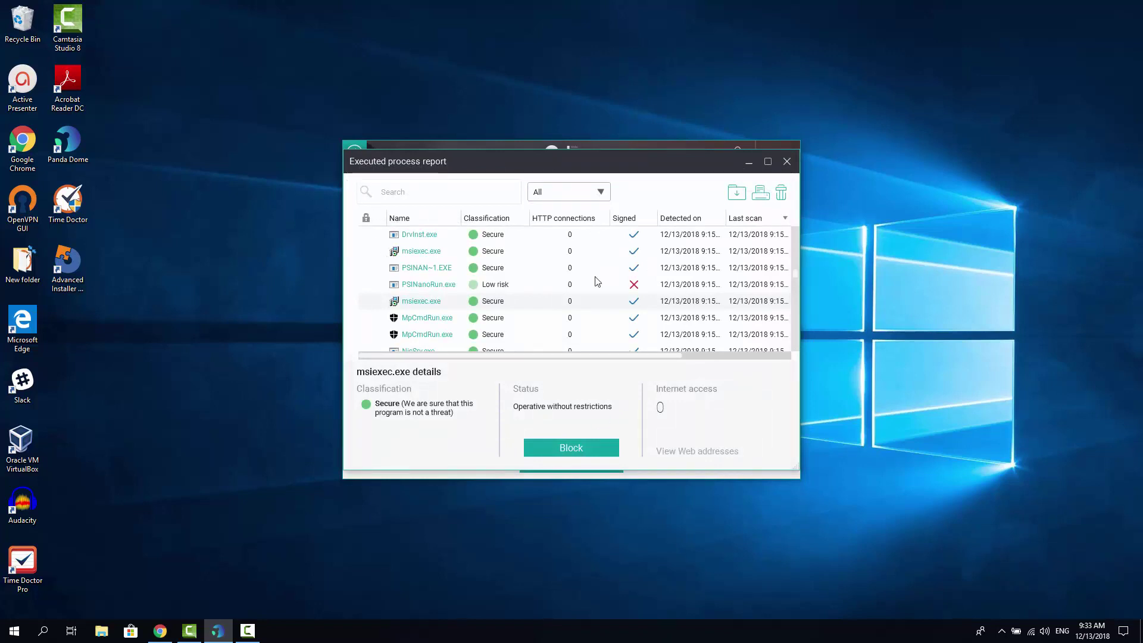
scroll(493, 308, down, 1)
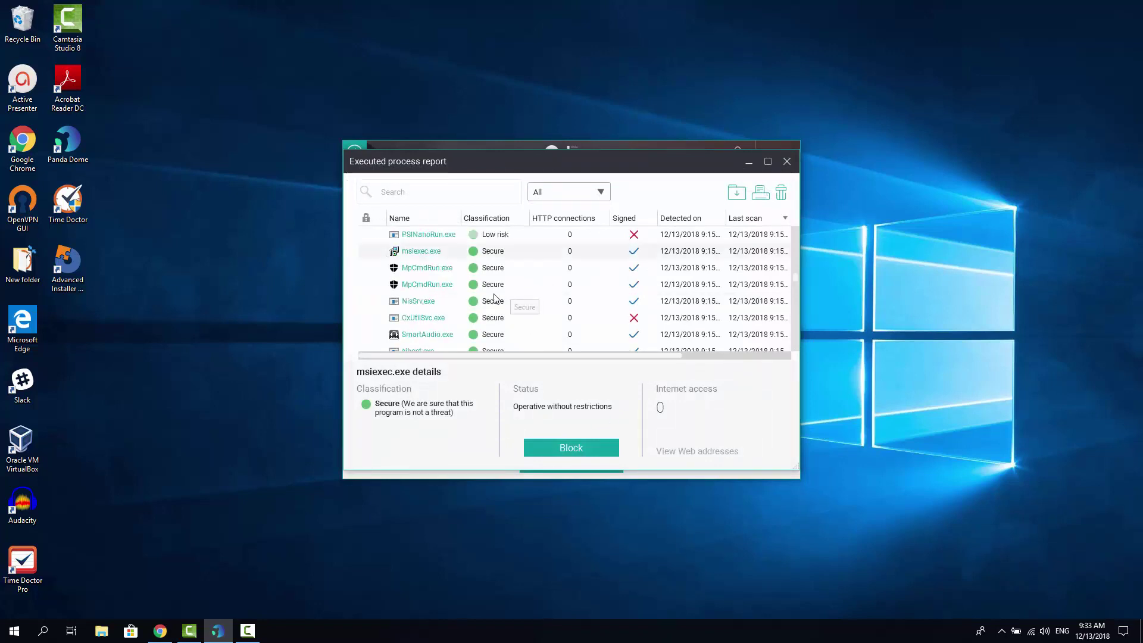
click(492, 308)
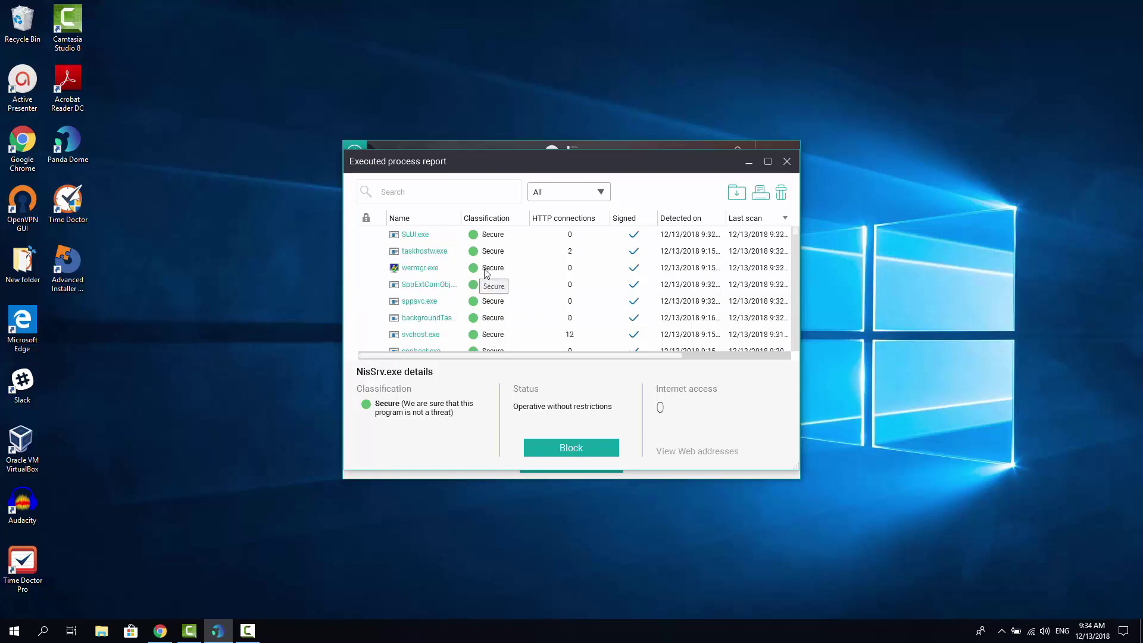
scroll(486, 274, down, 3)
scroll(485, 274, down, 5)
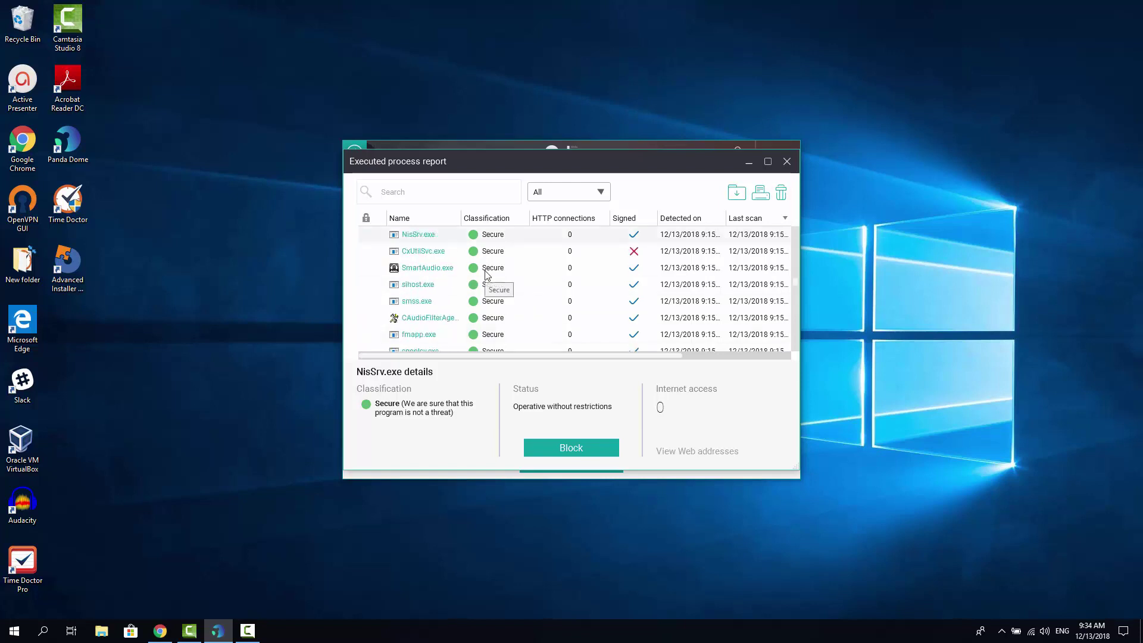
scroll(485, 274, down, 5)
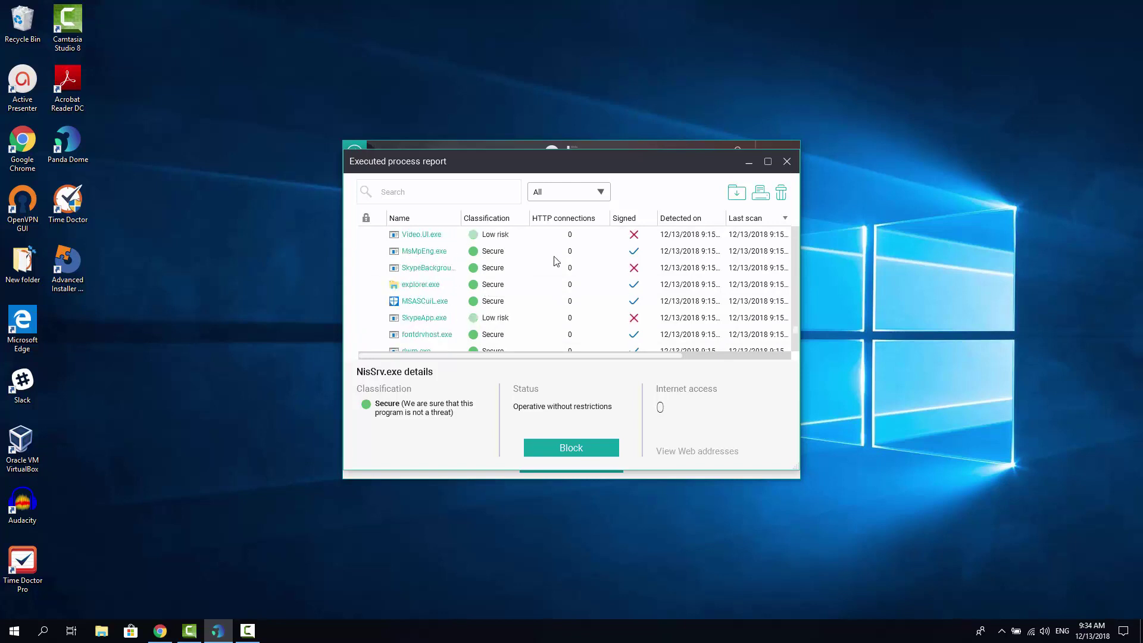
scroll(649, 291, up, 2)
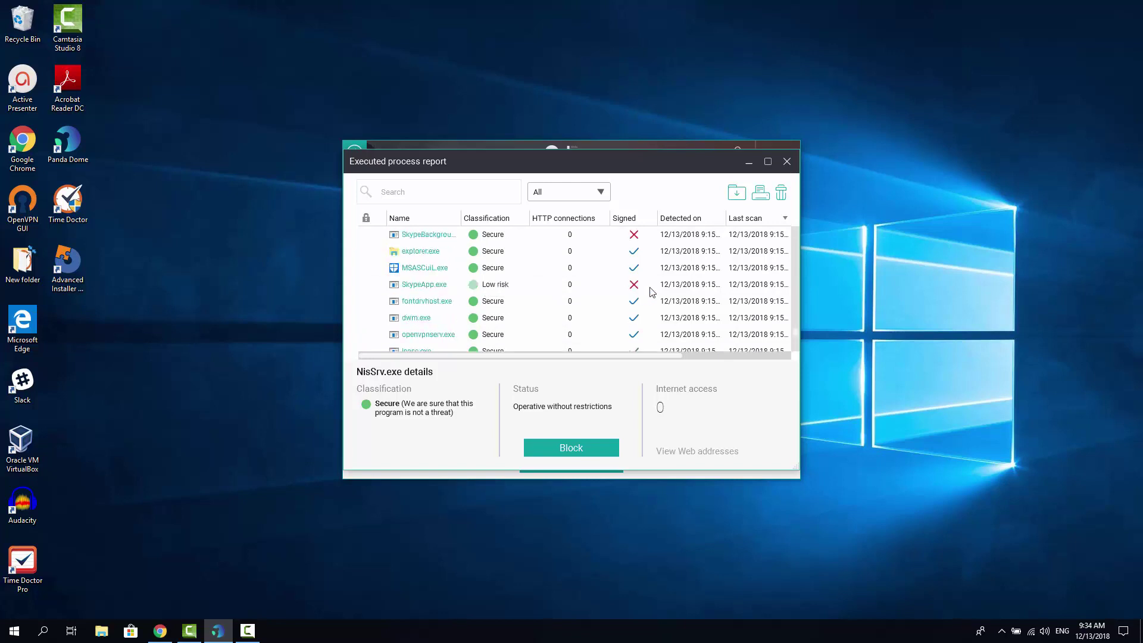
click(787, 162)
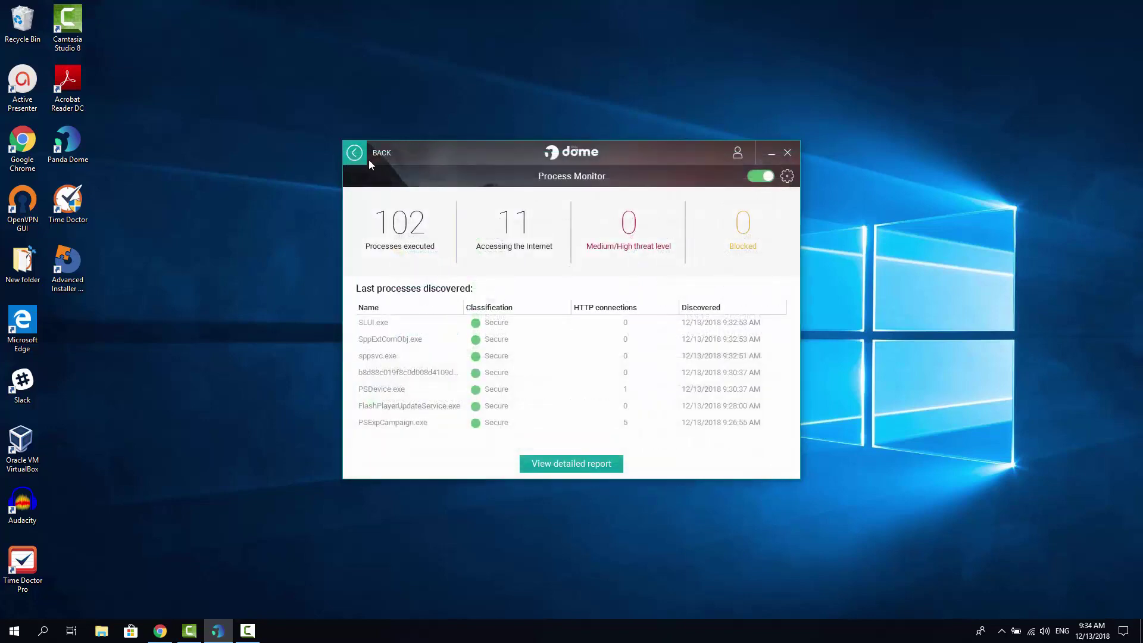
Step: Go from the dashboard to the Rescue Kit page with its rescue USB and Cloud Cleaner options
click(356, 154)
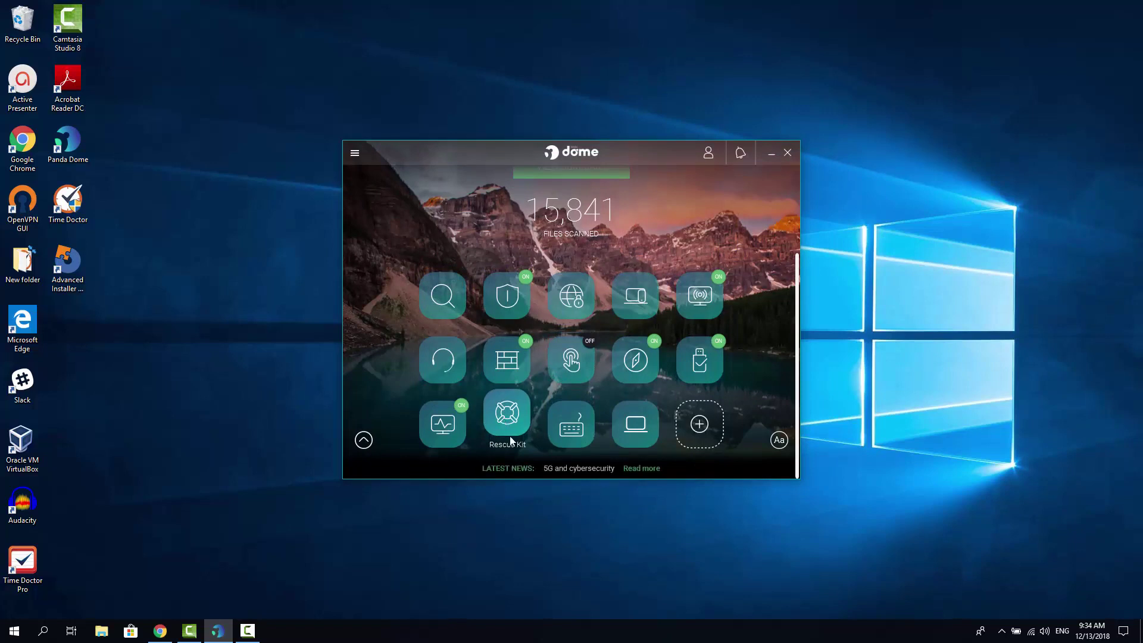
click(507, 417)
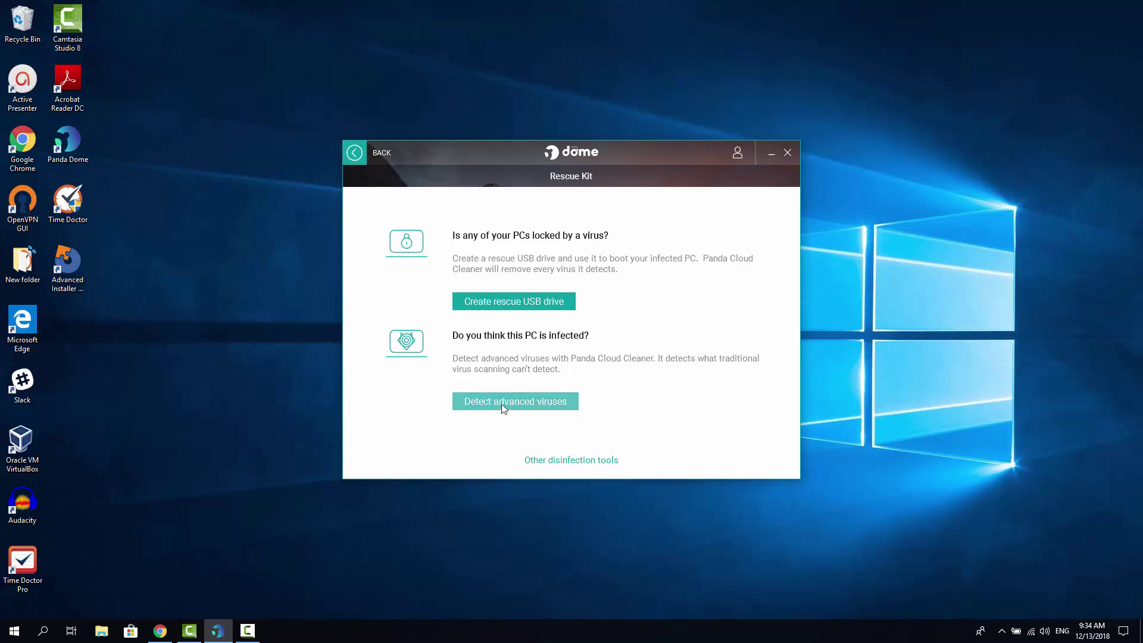
Step: Go from the dashboard to Wi-Fi Protection for the TOTOLINK APP1 network
click(356, 153)
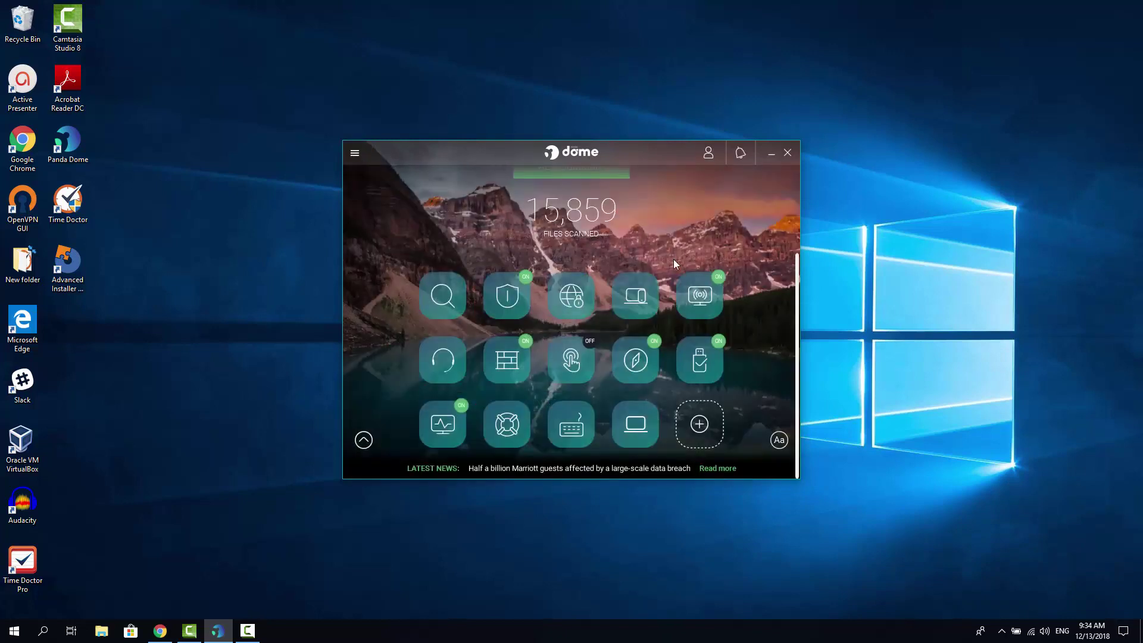
click(704, 277)
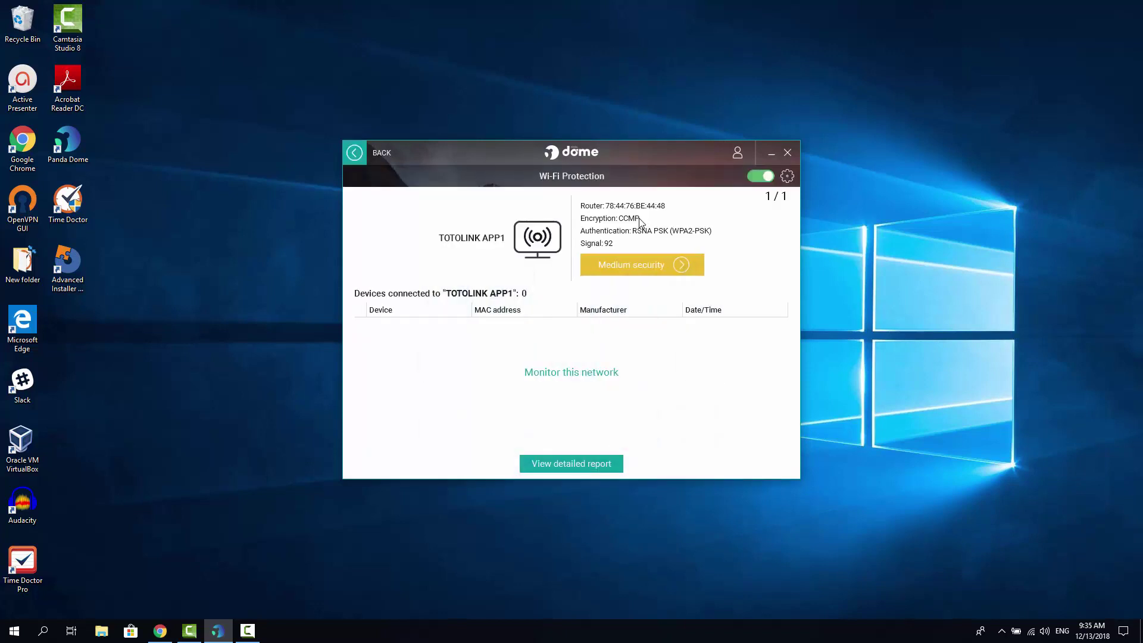
Step: Run the TOTOLINK APP1 security check, expand its encryption, connection mode, ad-hoc and signal details, then close it
click(666, 273)
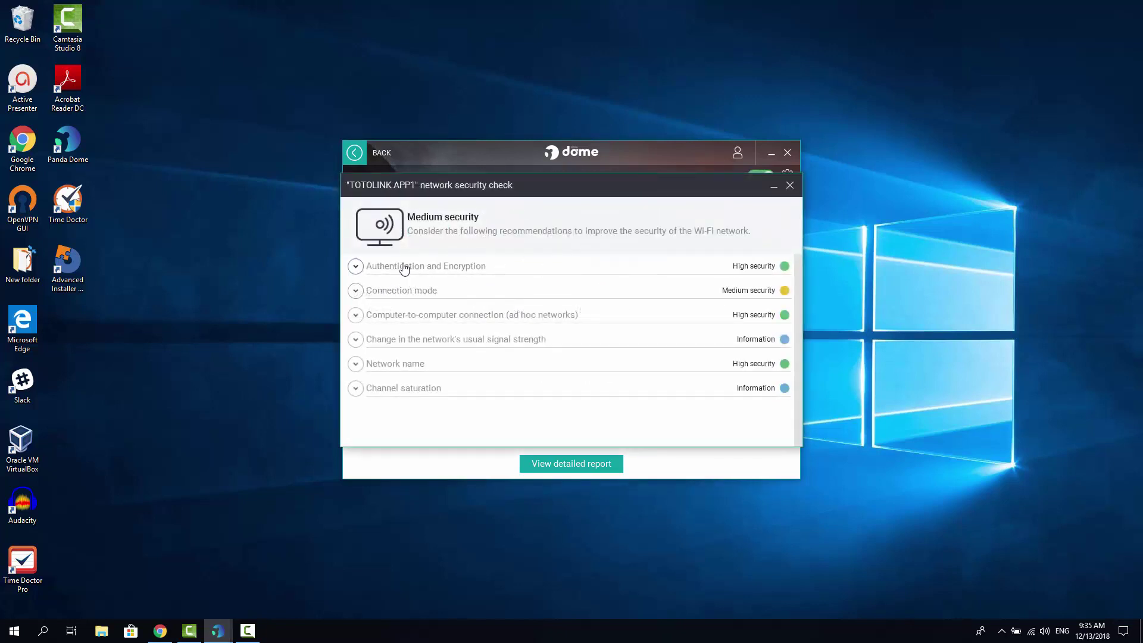
click(357, 268)
click(356, 313)
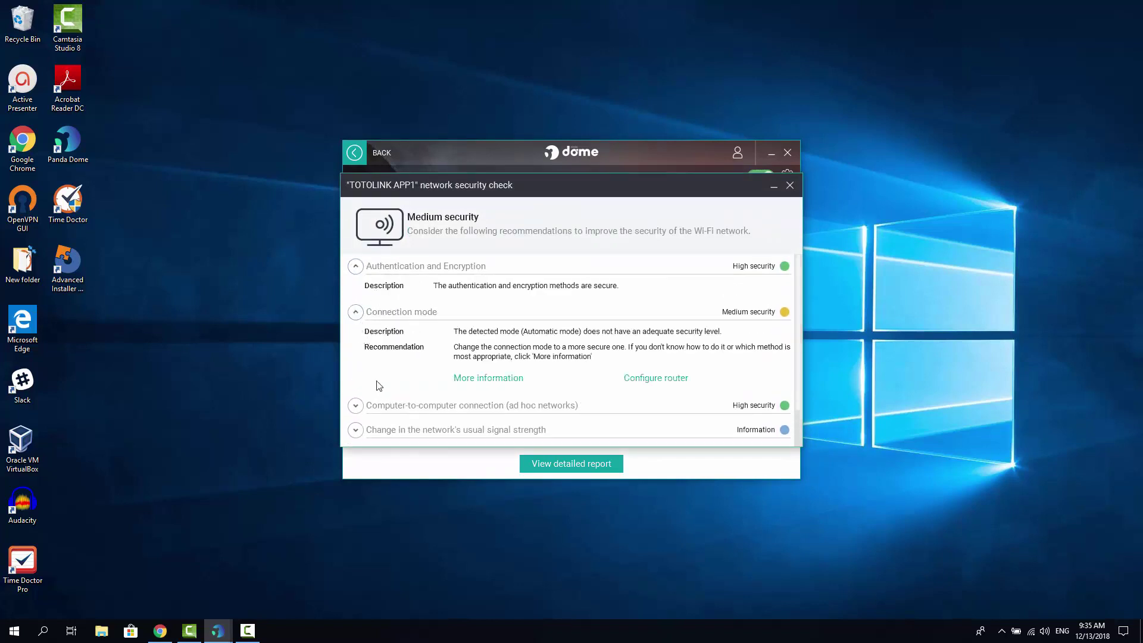
scroll(375, 381, down, 2)
click(356, 360)
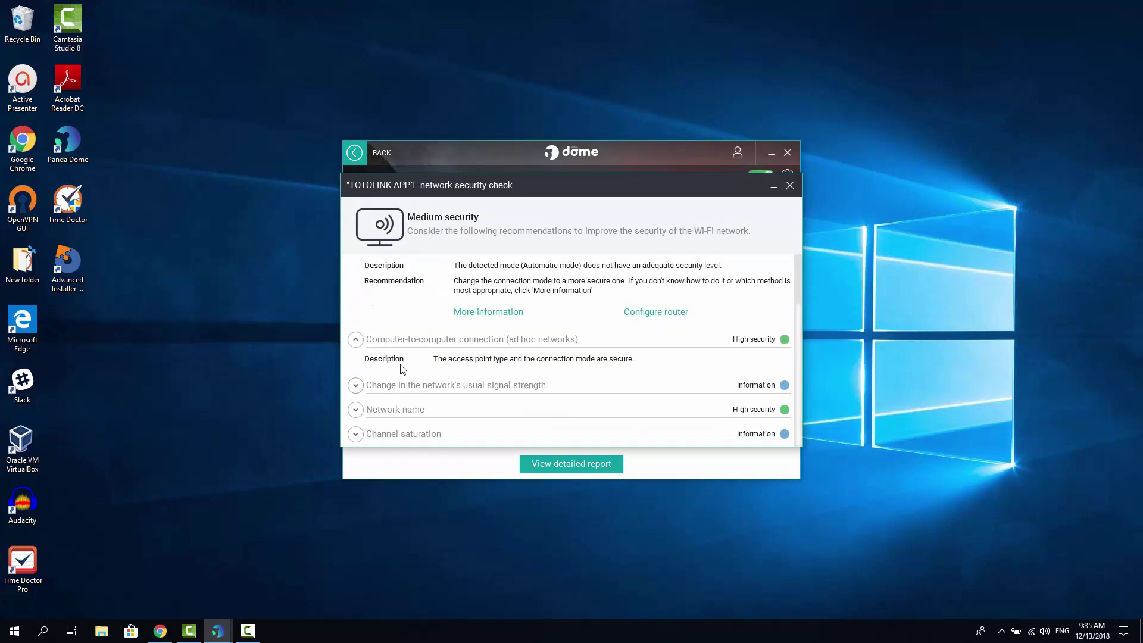
click(369, 390)
scroll(506, 333, up, 3)
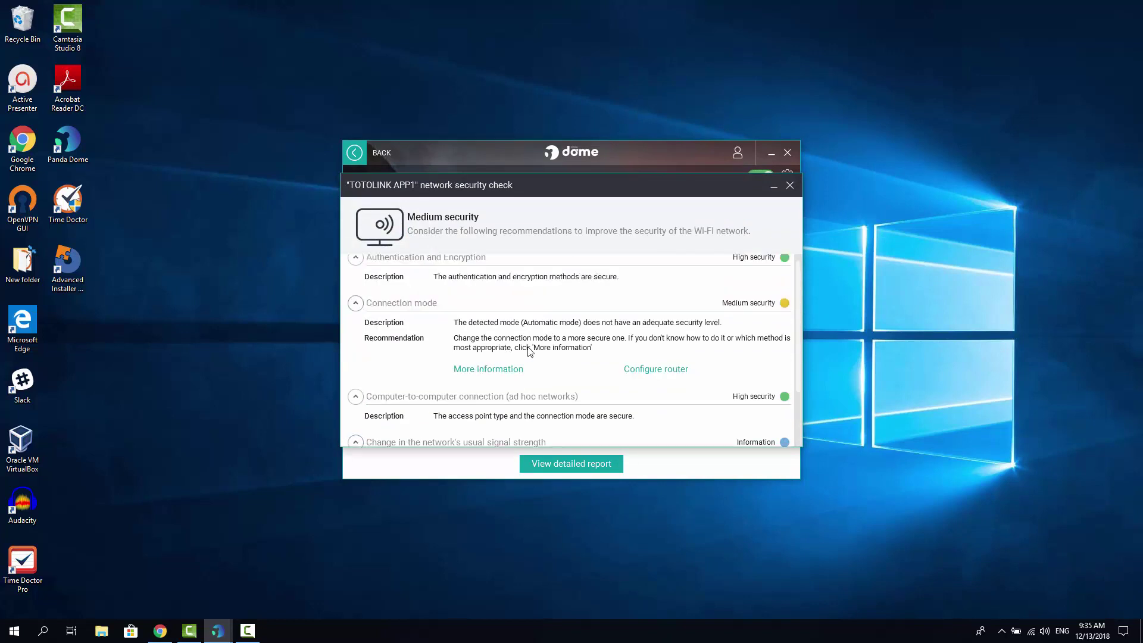
scroll(602, 307, down, 4)
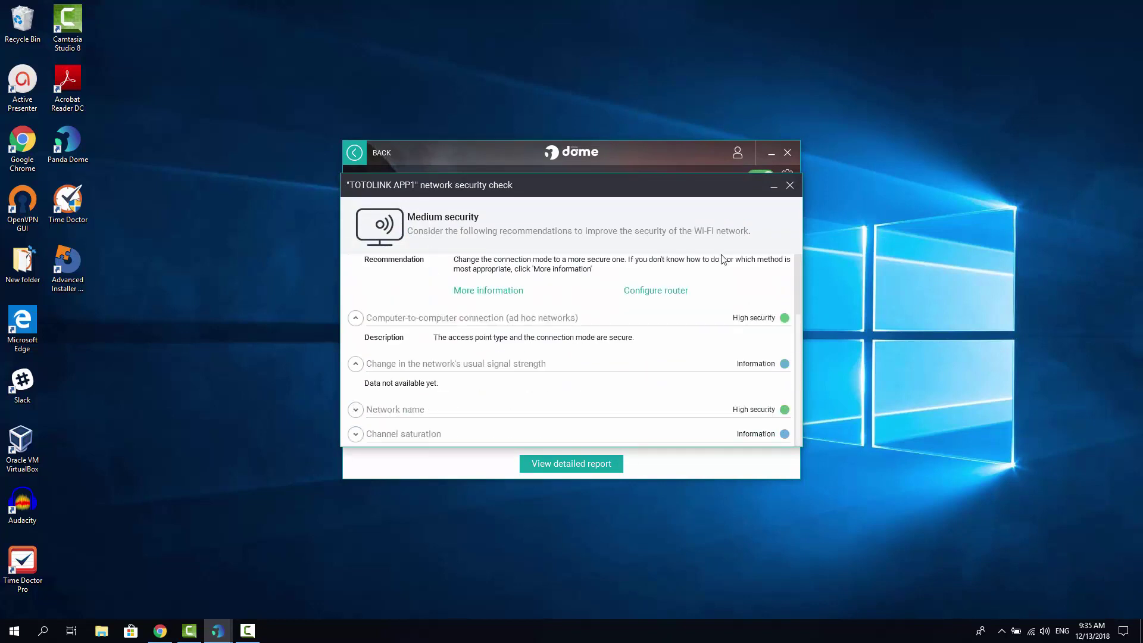
scroll(725, 261, up, 4)
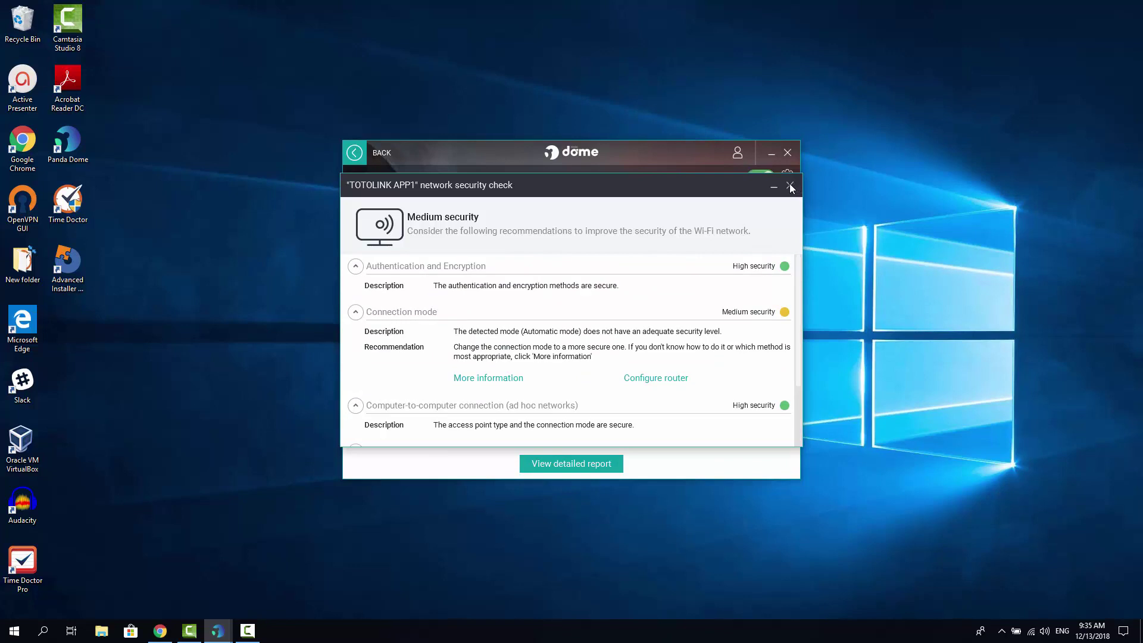
click(790, 186)
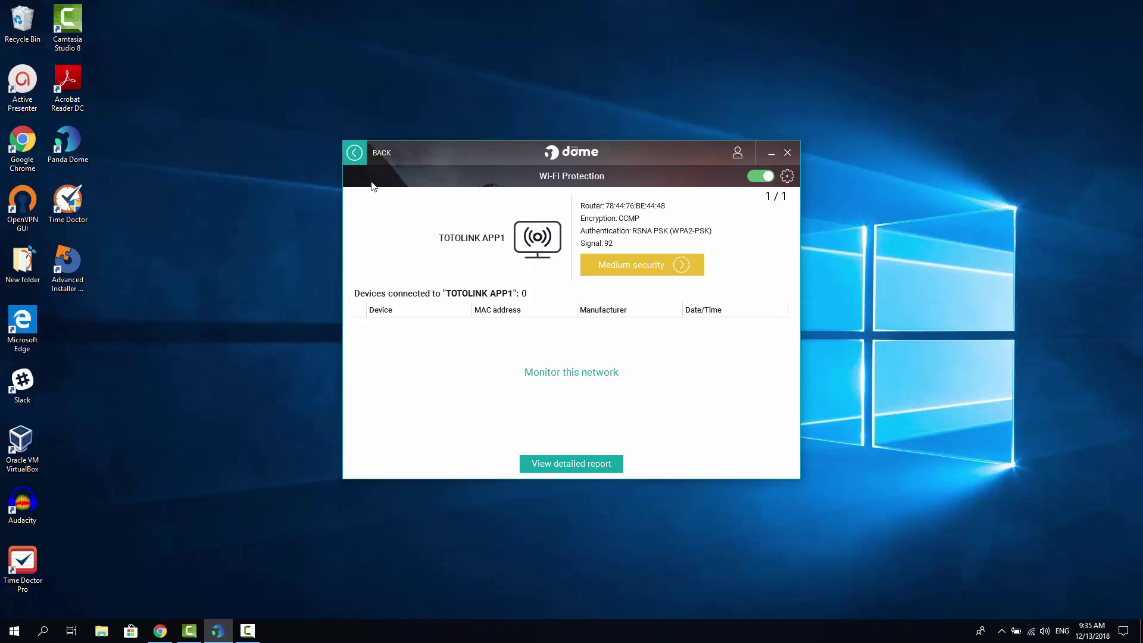
Step: Launch the virtual keyboard, move it to the top of the screen, then close it
click(358, 154)
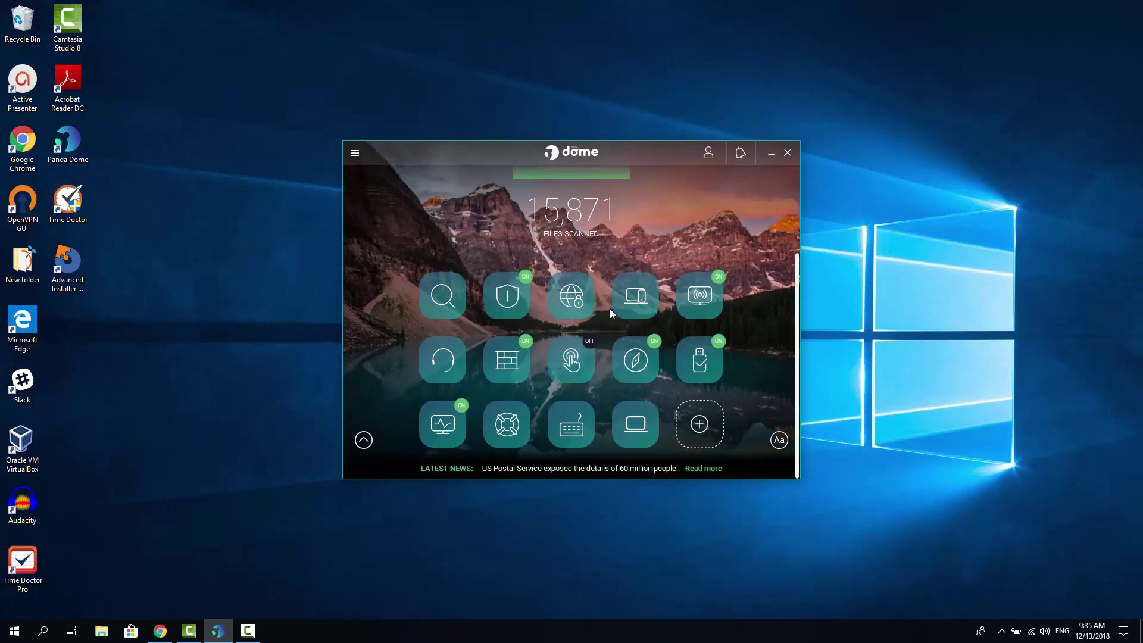
click(569, 417)
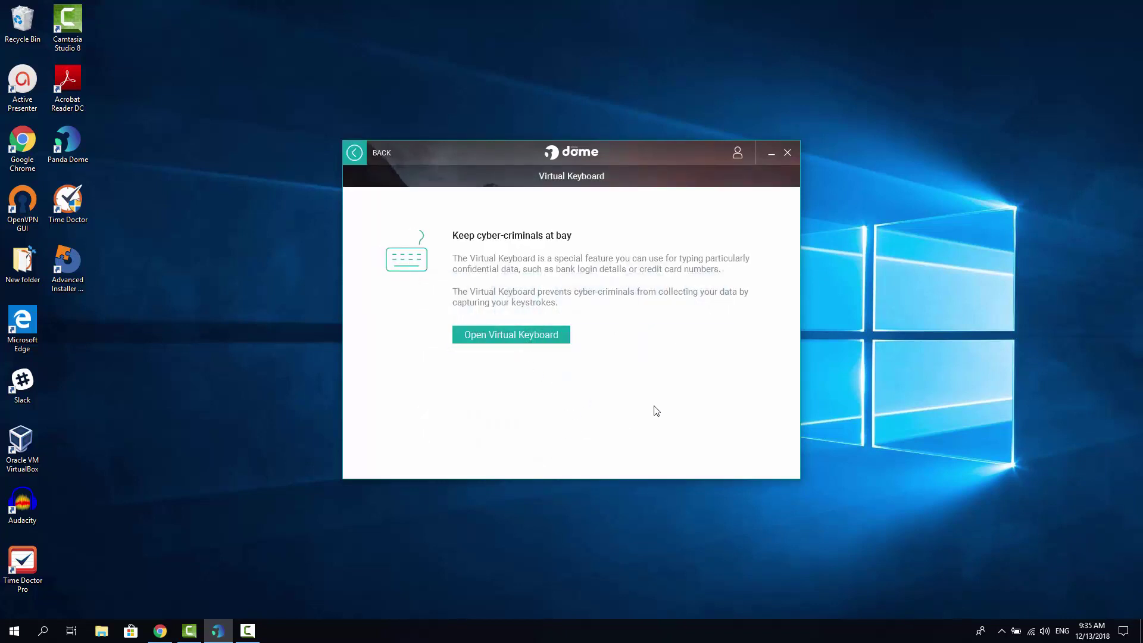
click(509, 335)
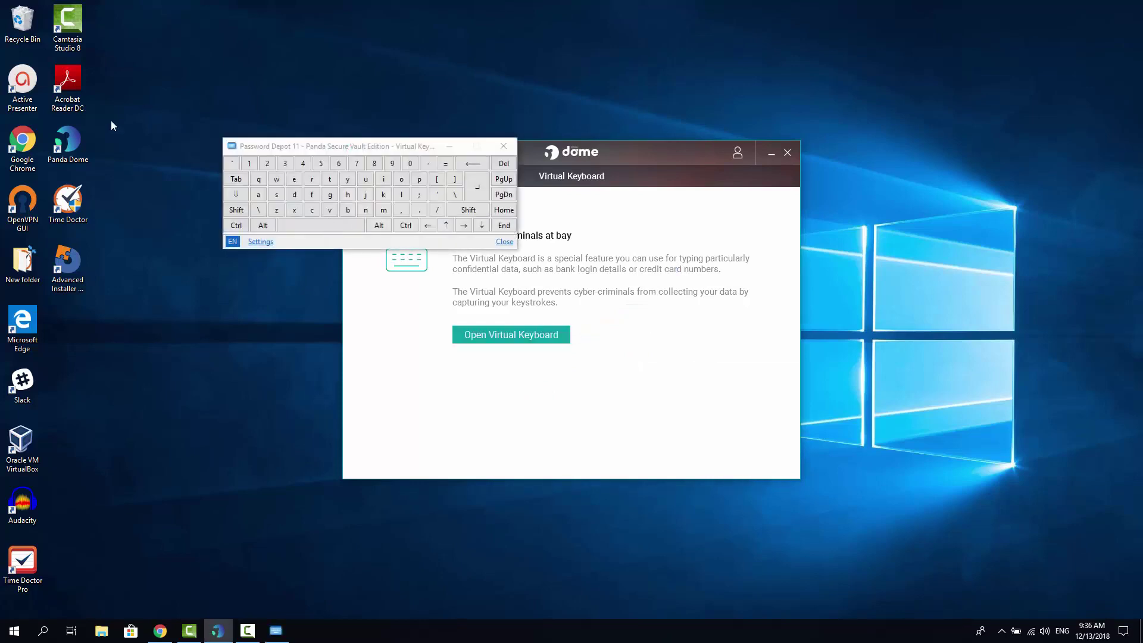
drag(320, 147, 432, 51)
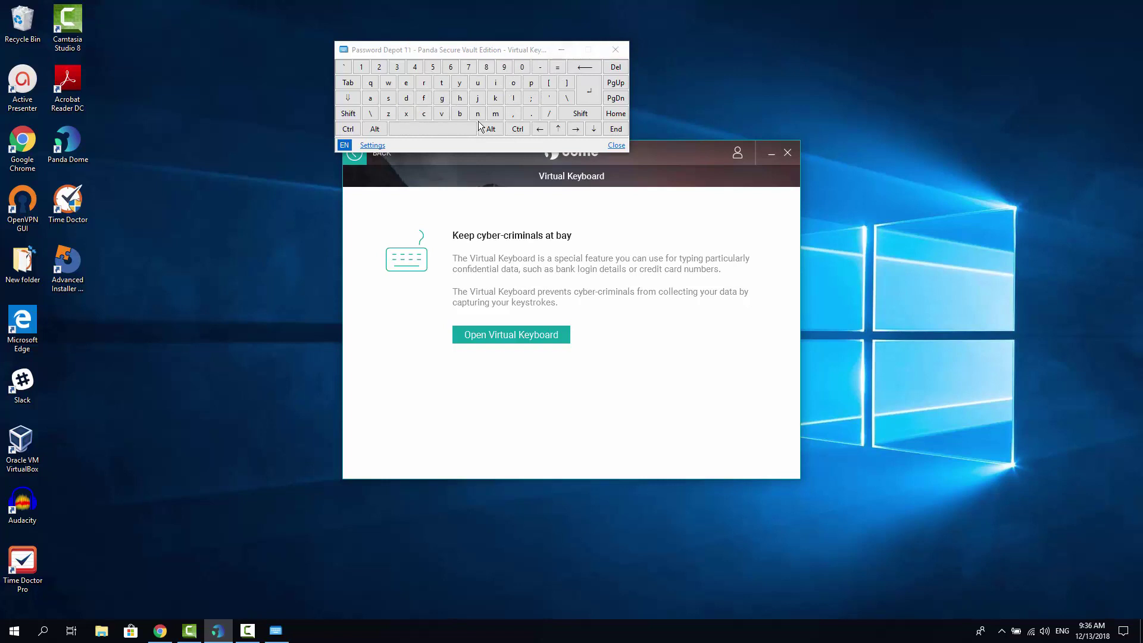
click(615, 50)
click(355, 153)
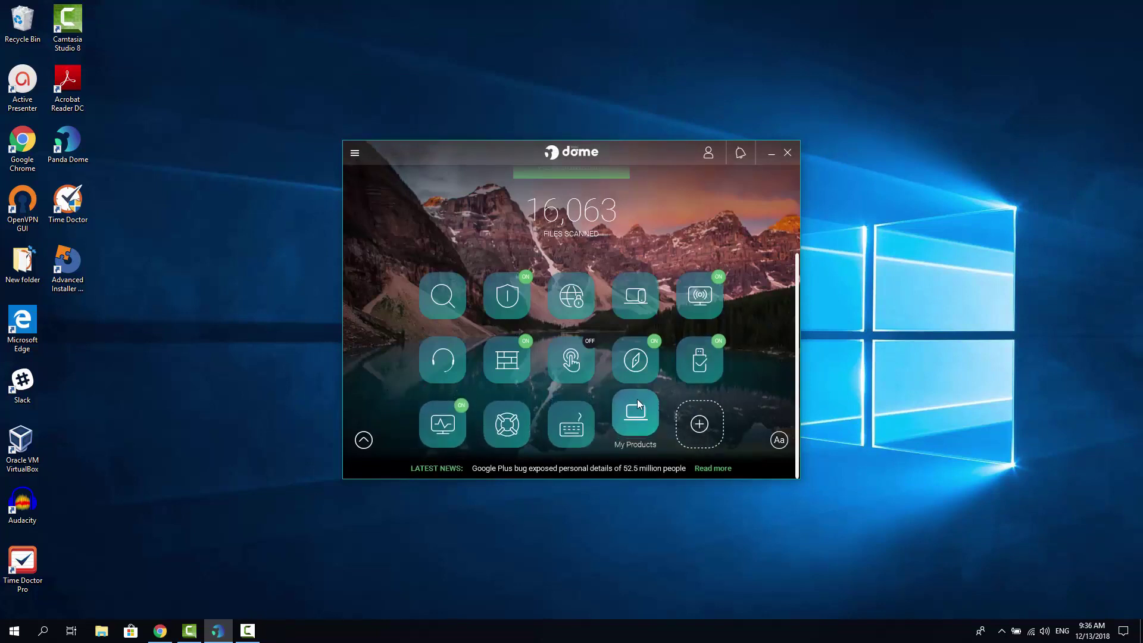
Step: Add google.com to the allowed addresses in the Safe Browsing settings
click(639, 351)
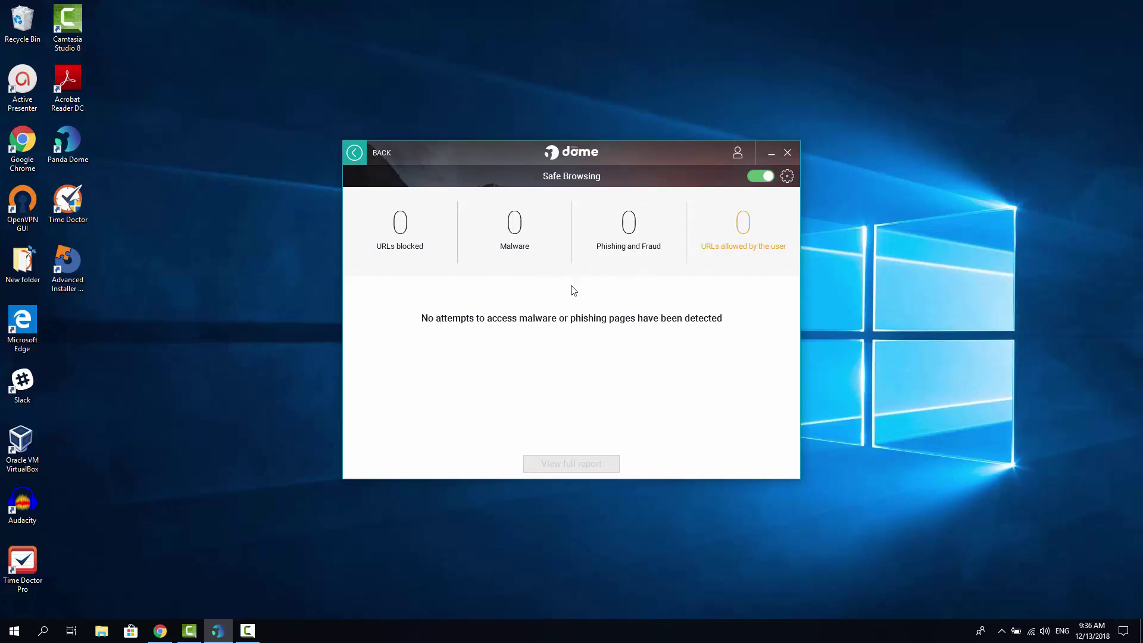
click(788, 177)
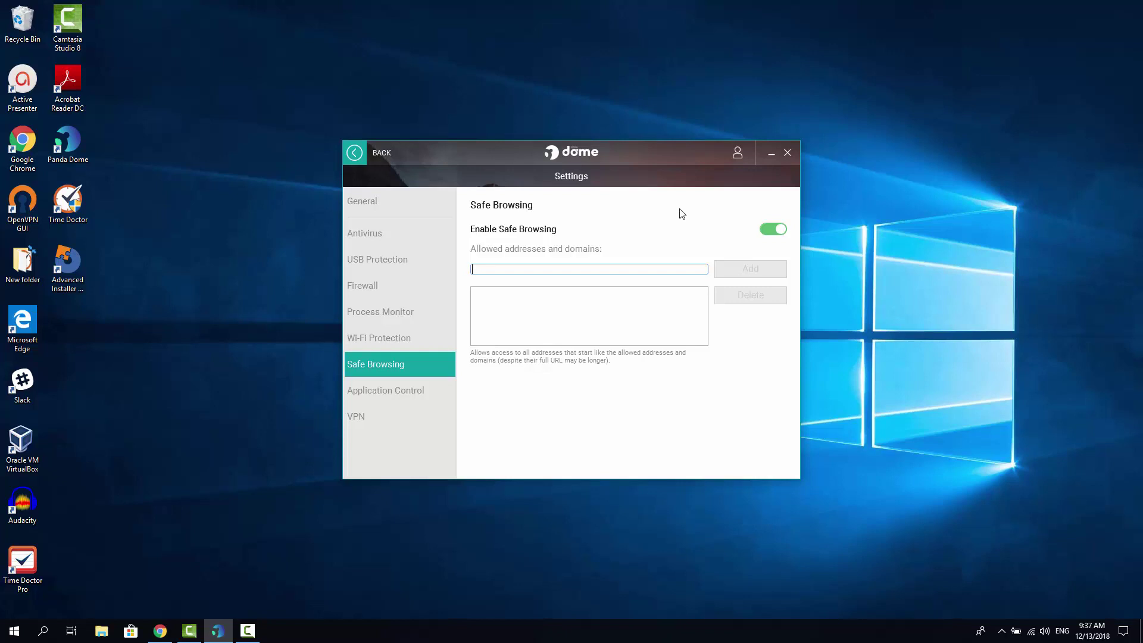
text(google.com)
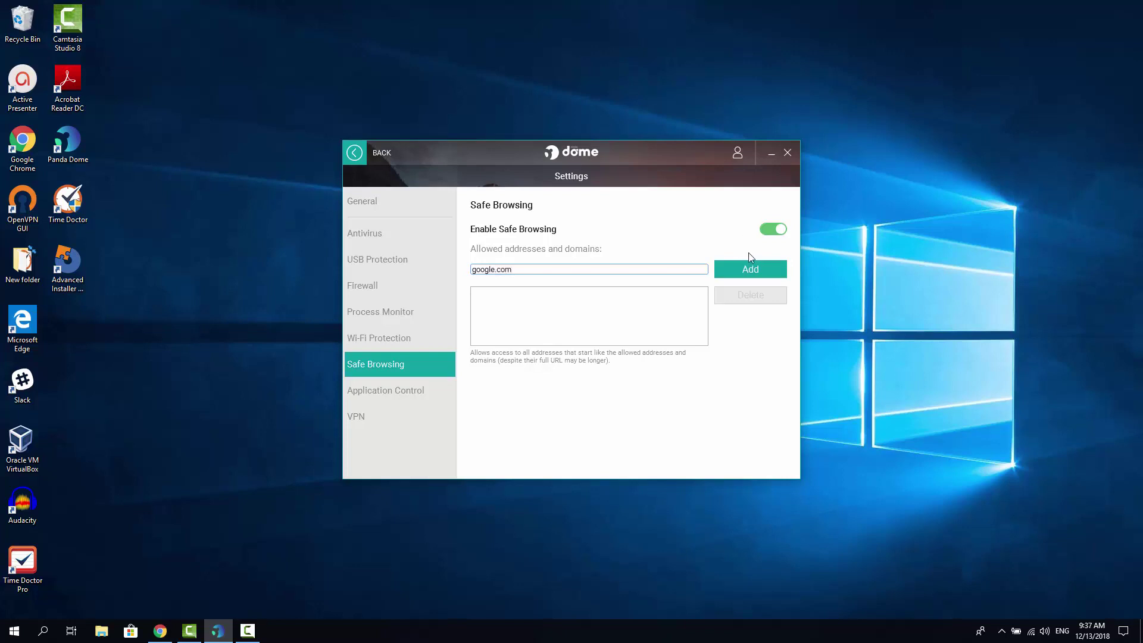
click(748, 268)
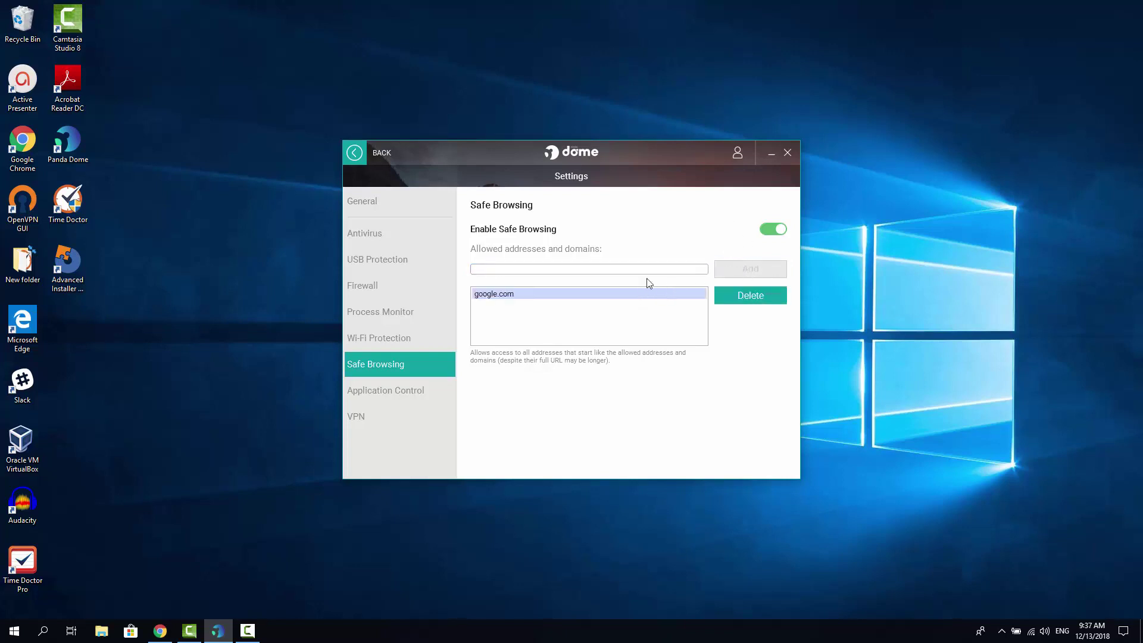
Step: Return to the dashboard and begin a custom scan from the scan options
click(355, 153)
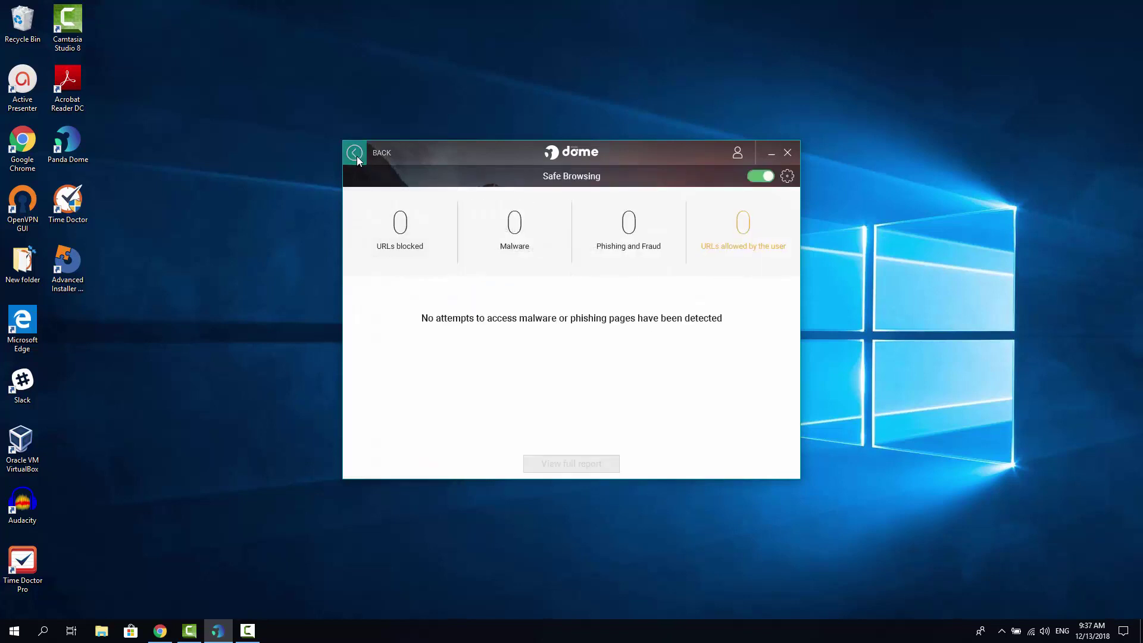
click(355, 154)
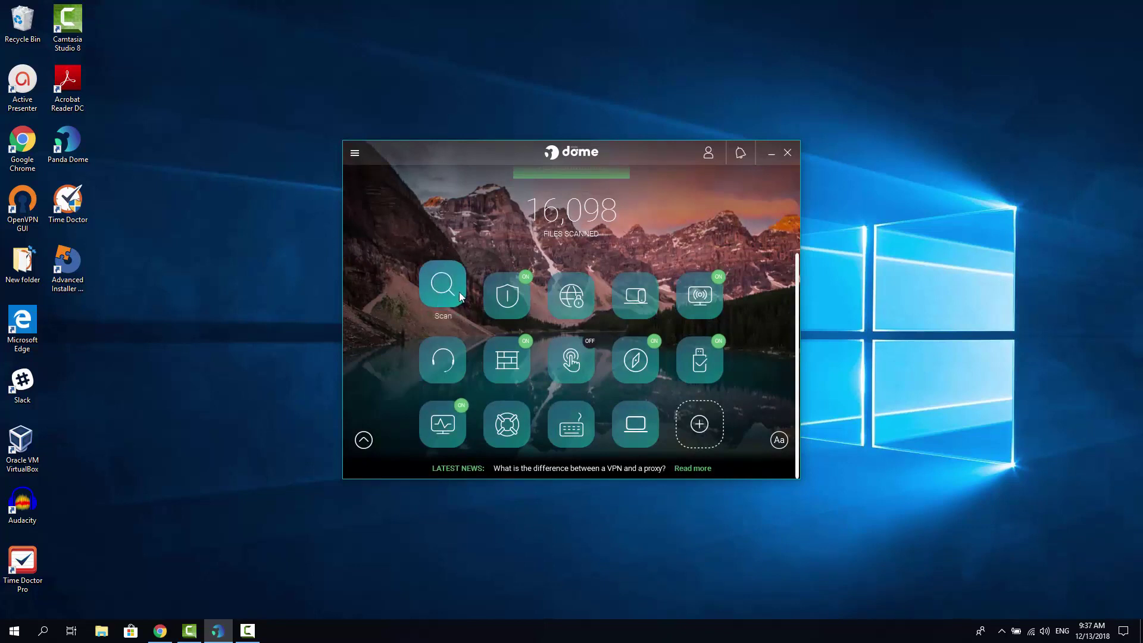
click(443, 285)
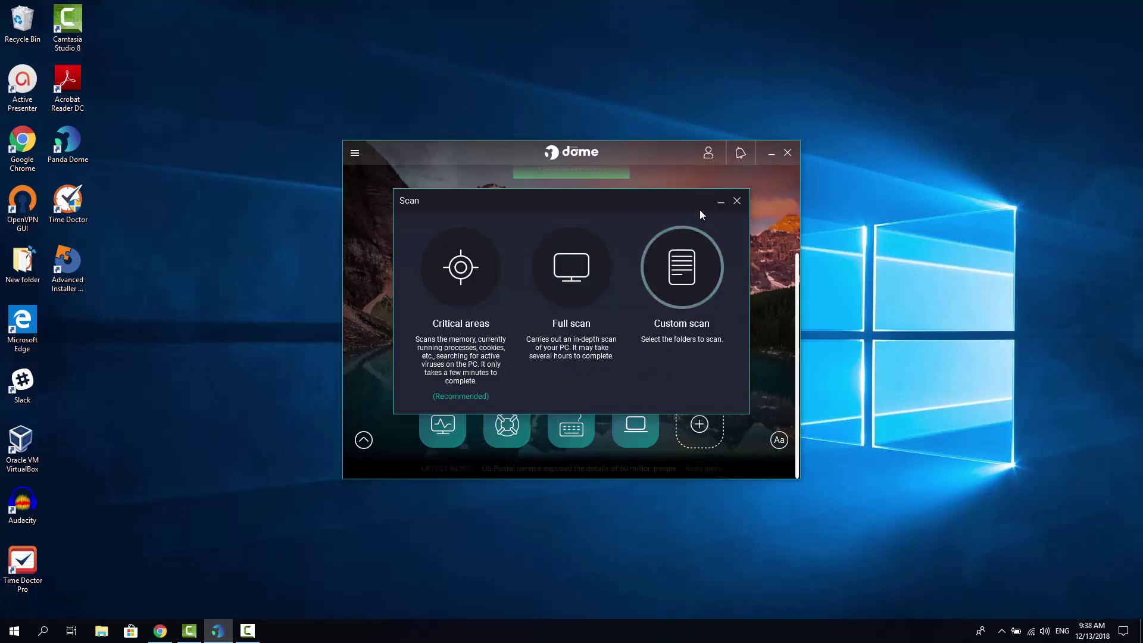
click(690, 267)
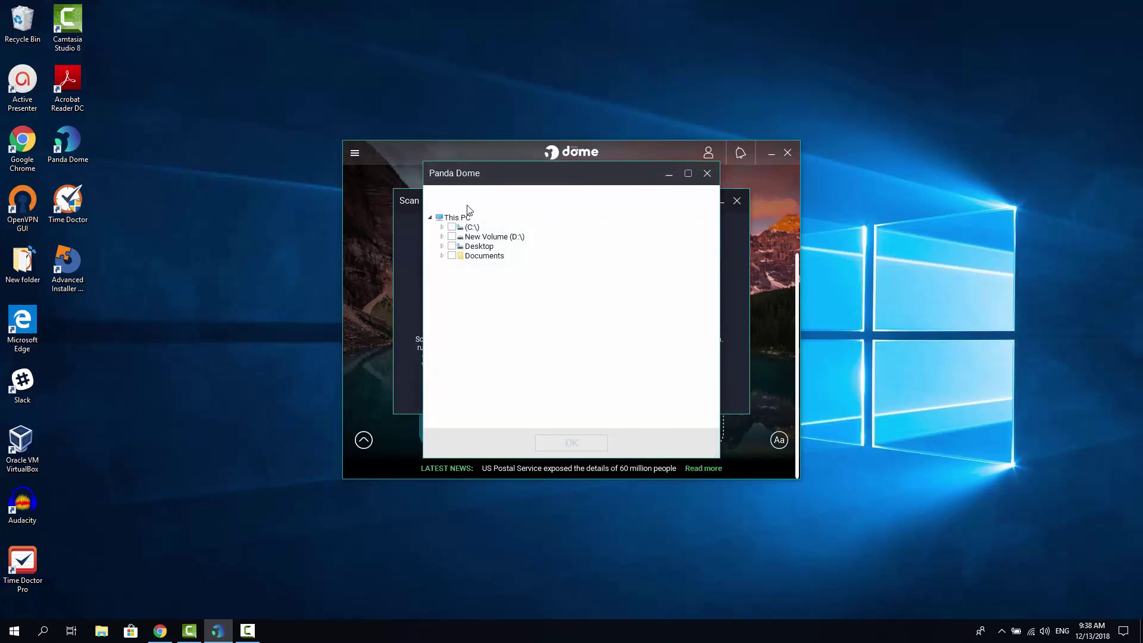
Step: Scan New folder on drive D: and close the results (59 scanned, 0 detected)
drag(472, 174, 575, 150)
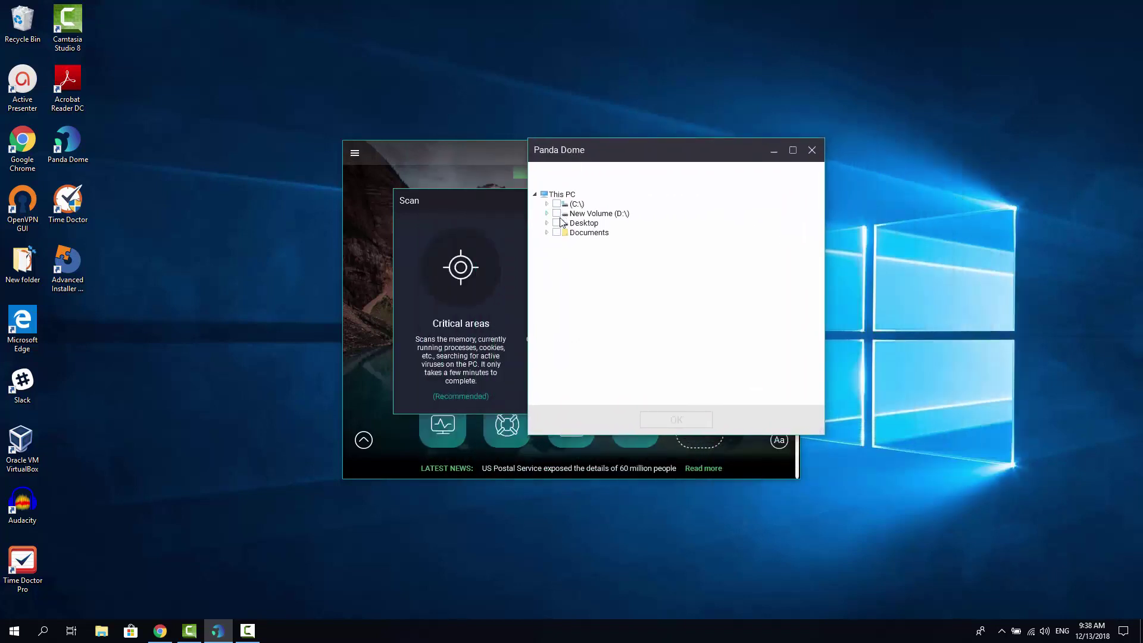
click(546, 213)
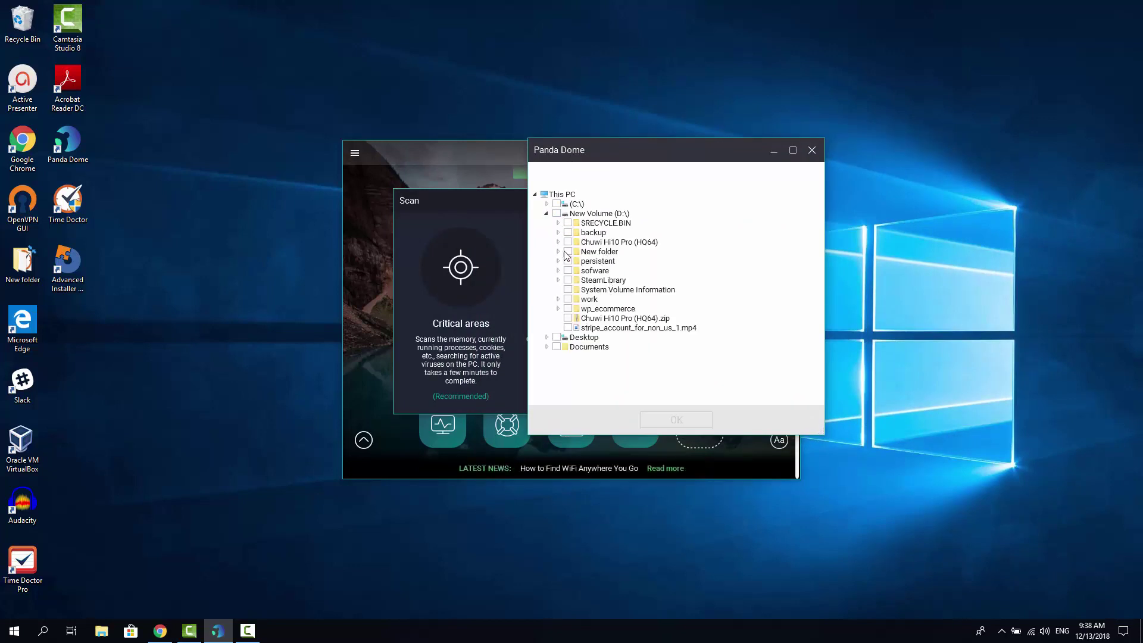
click(568, 251)
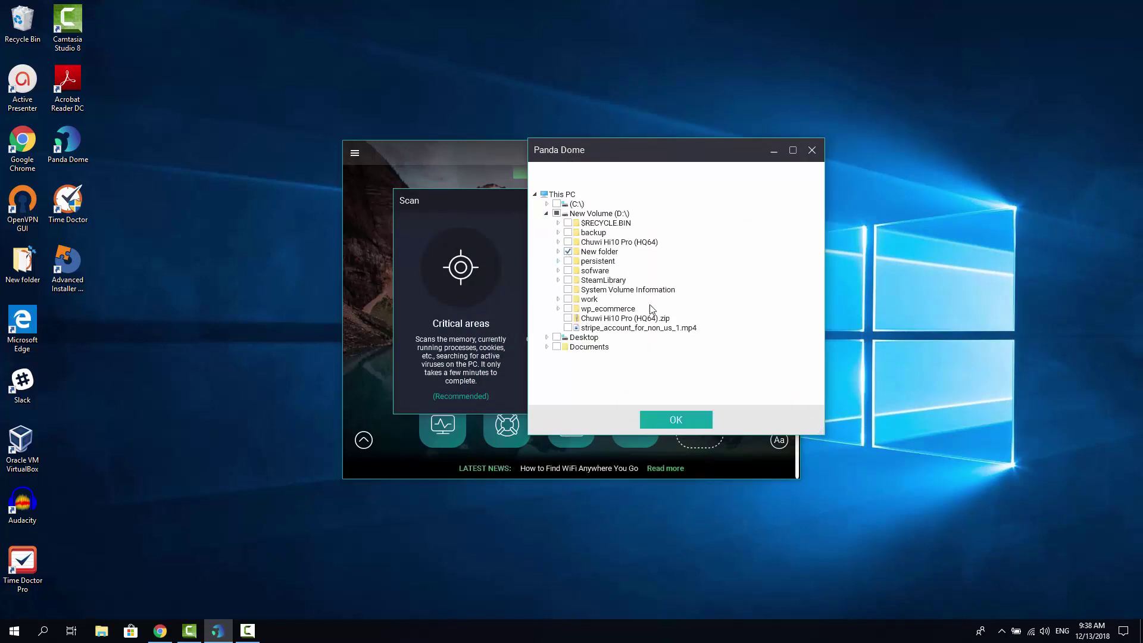
click(676, 420)
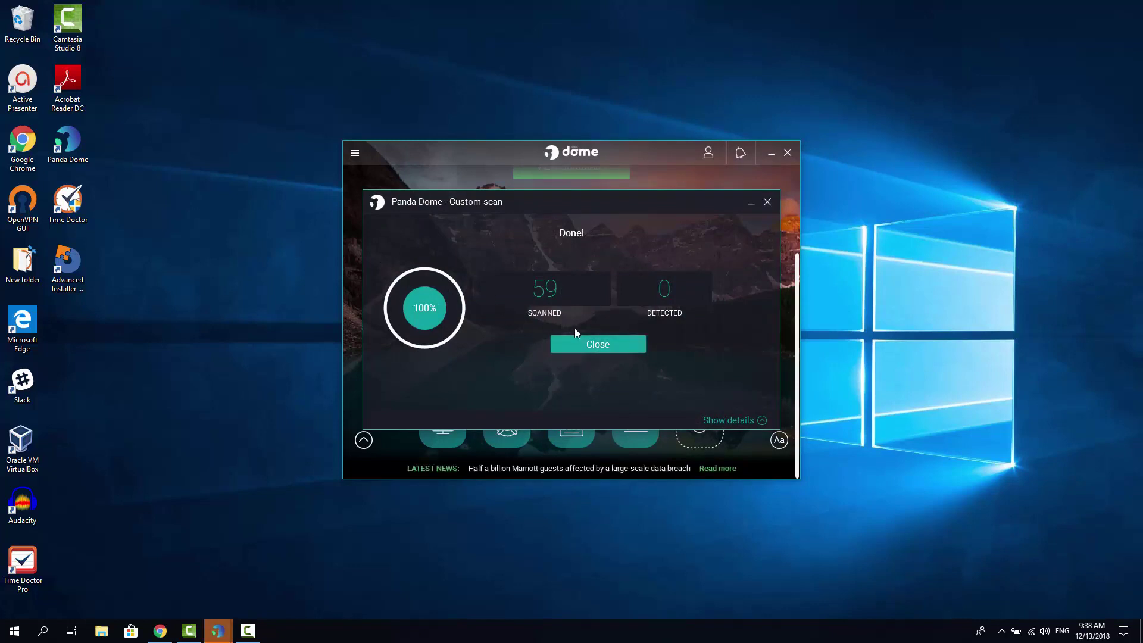
click(604, 344)
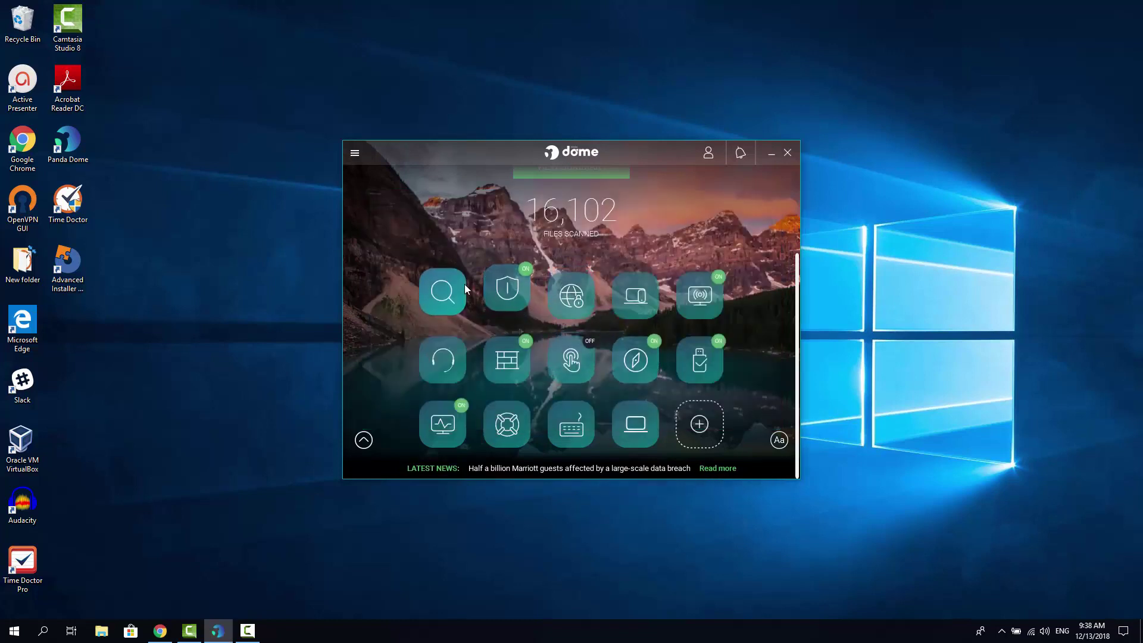
Step: Start a full PC scan, then cancel it at 1% with 0 detections
click(442, 286)
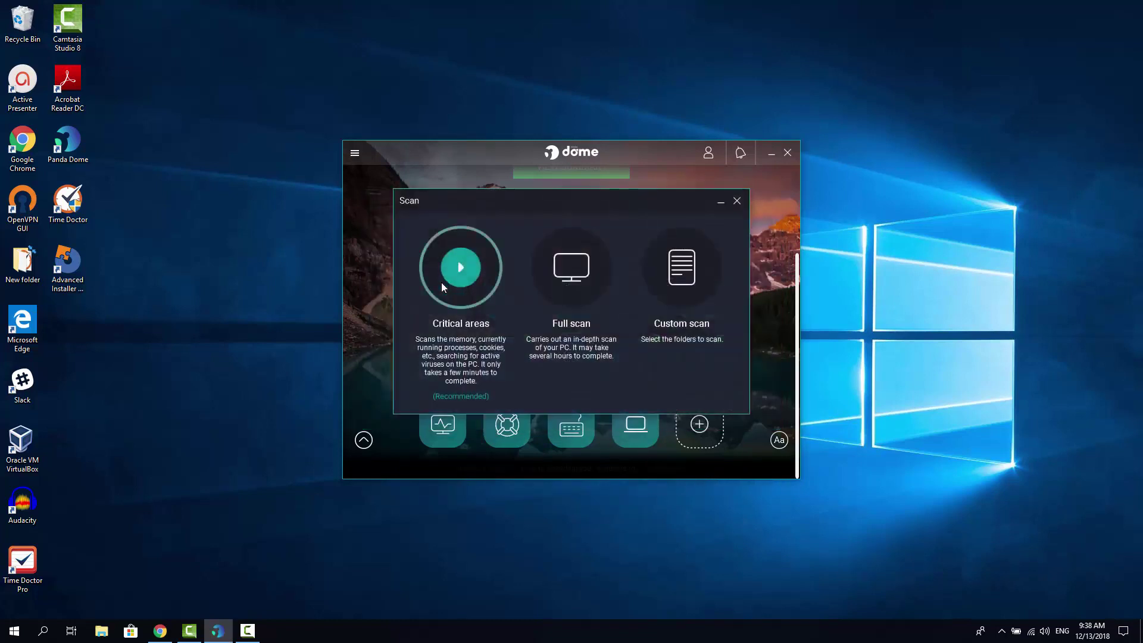
click(571, 273)
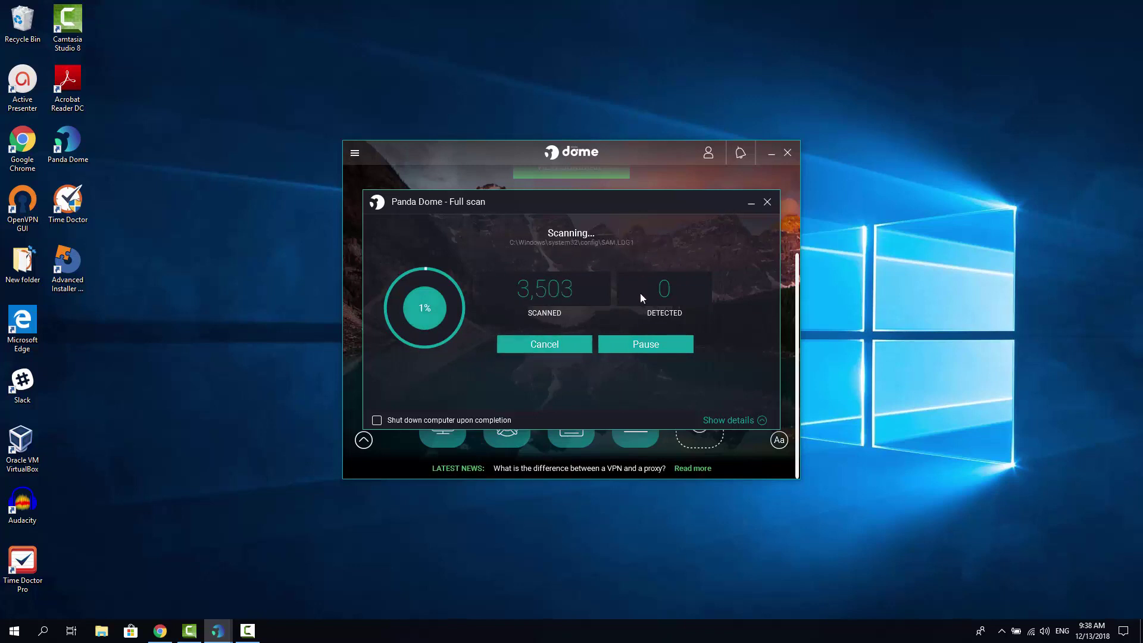
click(534, 346)
click(521, 346)
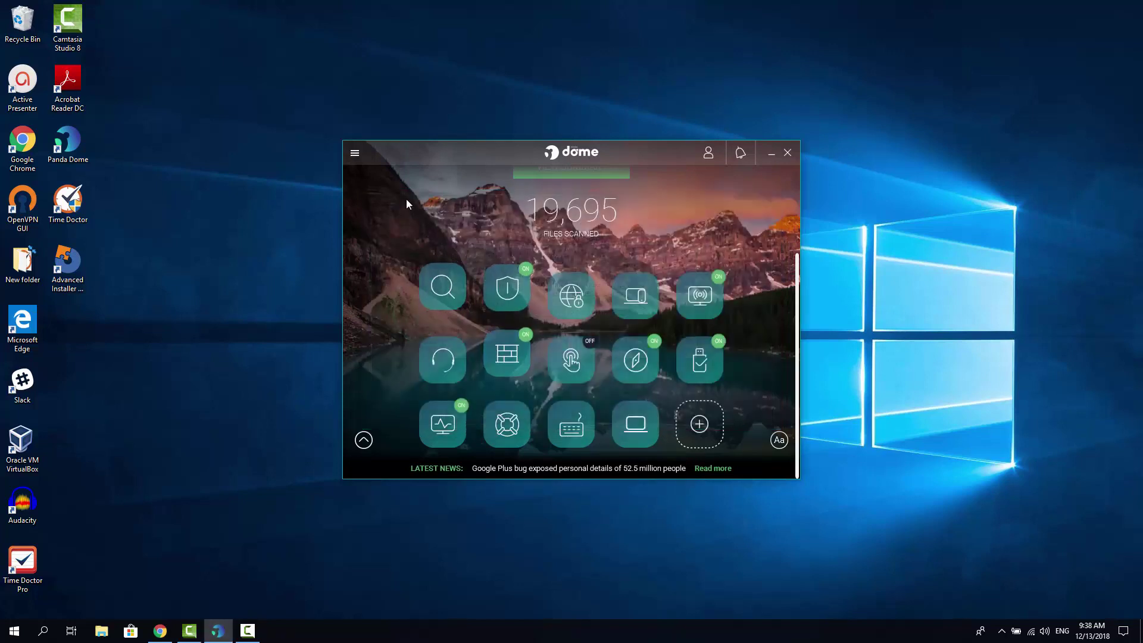
Step: Show the Dome side menu with My Account, My Products, My Devices, Settings, Tech Support and Help
click(355, 154)
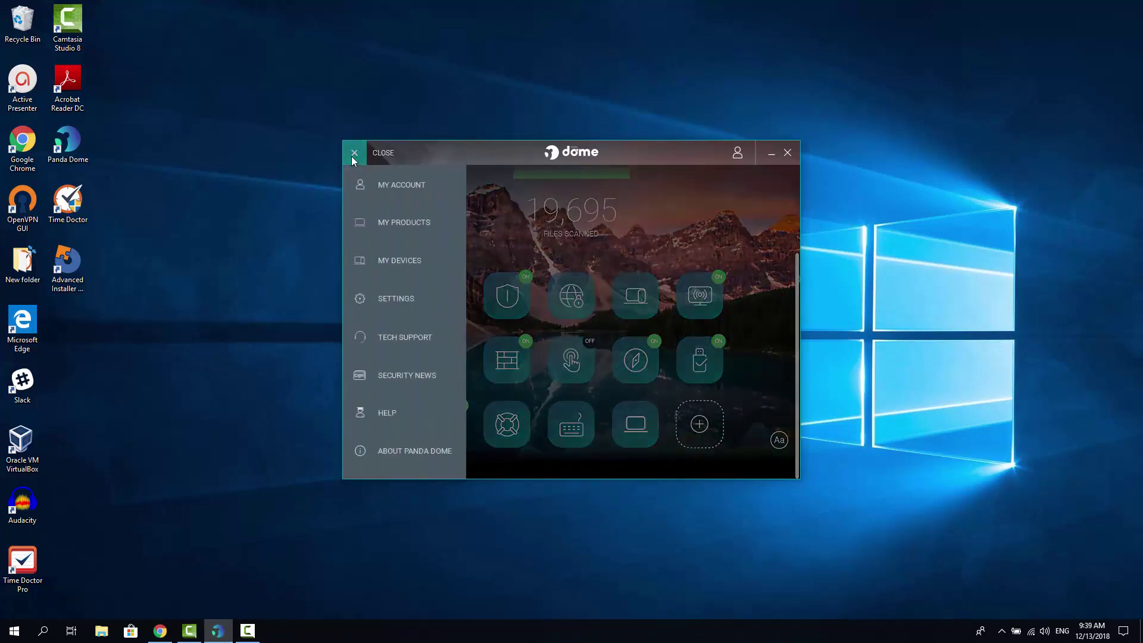
click(469, 202)
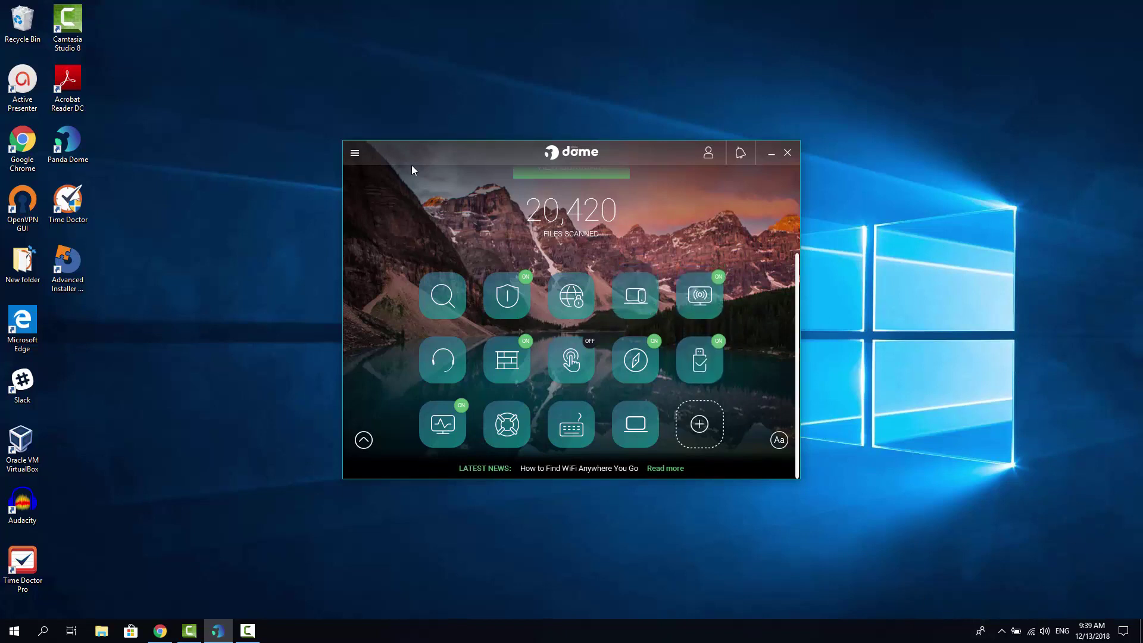
click(355, 155)
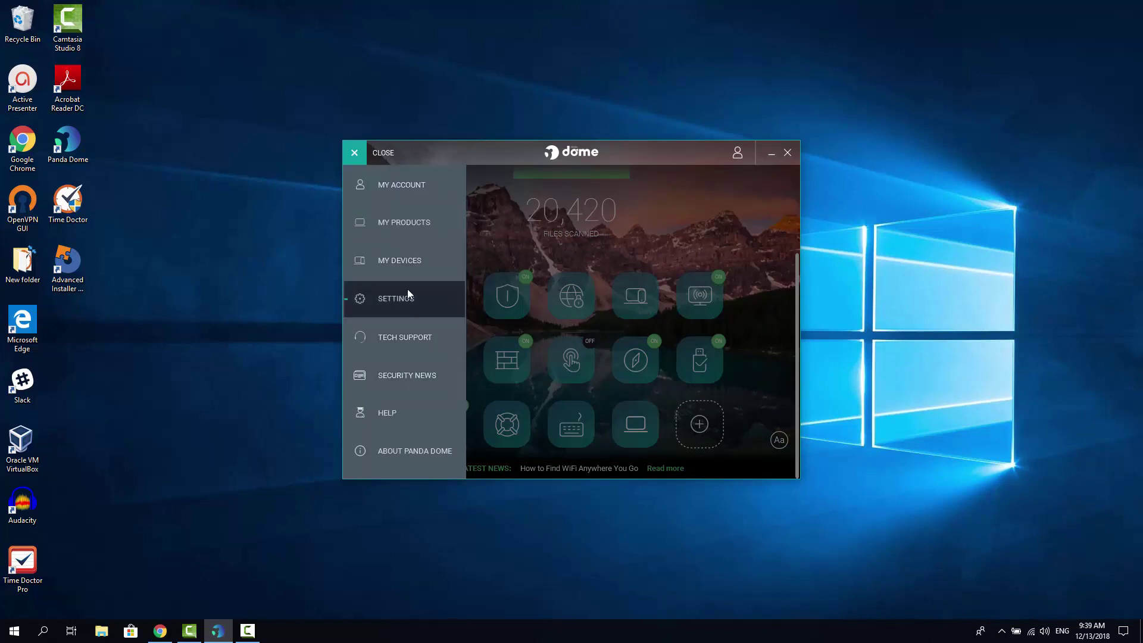
Step: Switch off 'Show relevant security news' under Panda news in General settings, then close Panda Dome
click(446, 293)
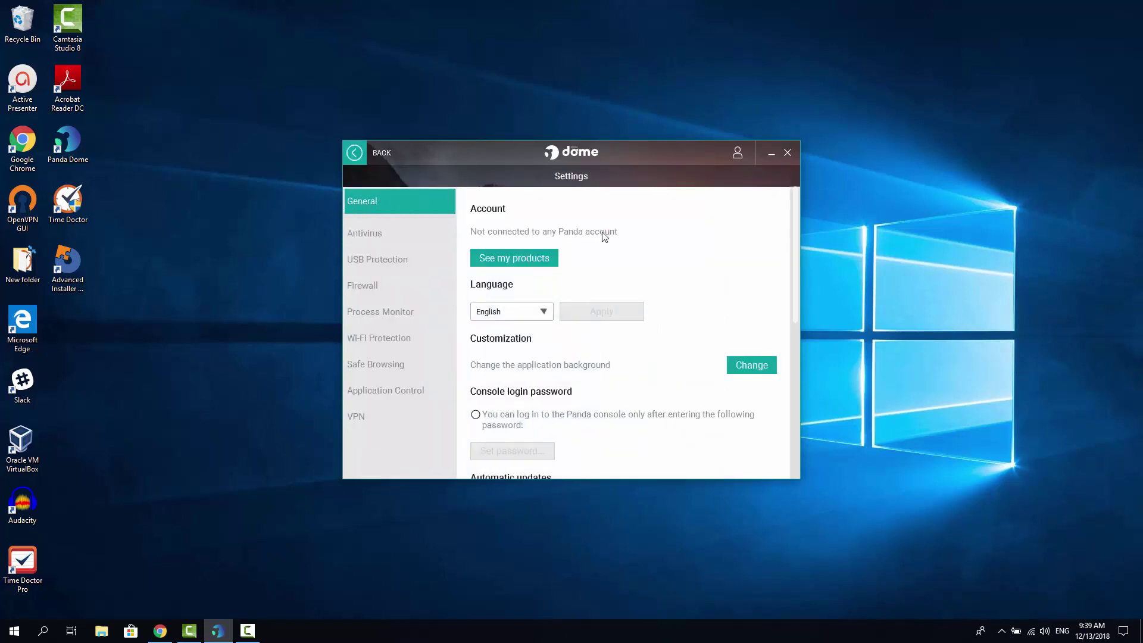
scroll(605, 233, down, 5)
scroll(685, 332, down, 1)
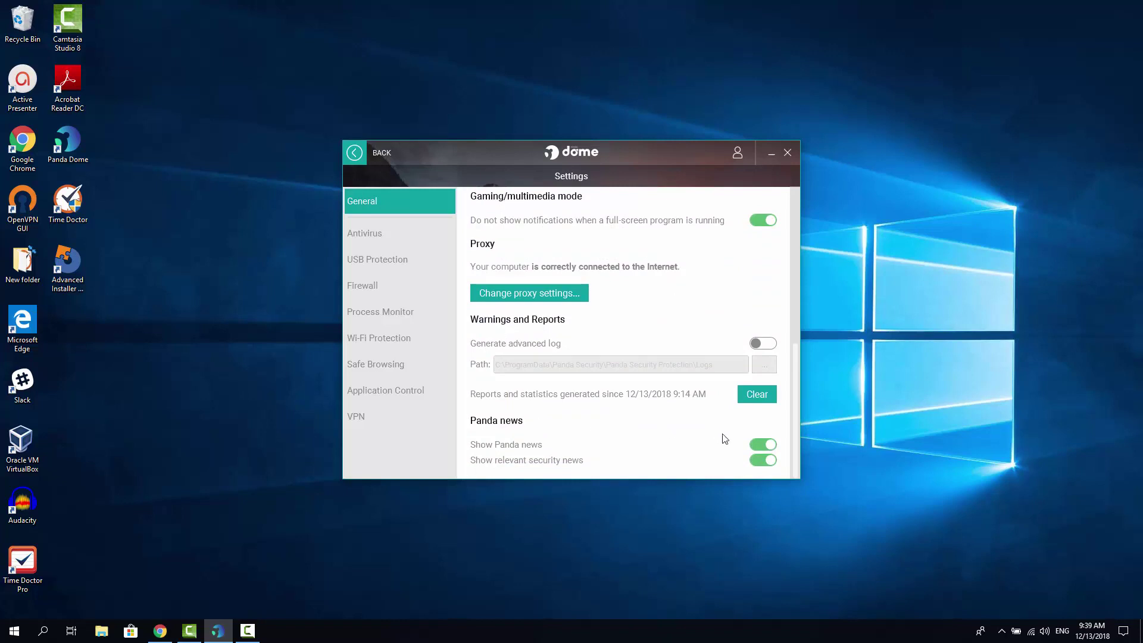
click(760, 461)
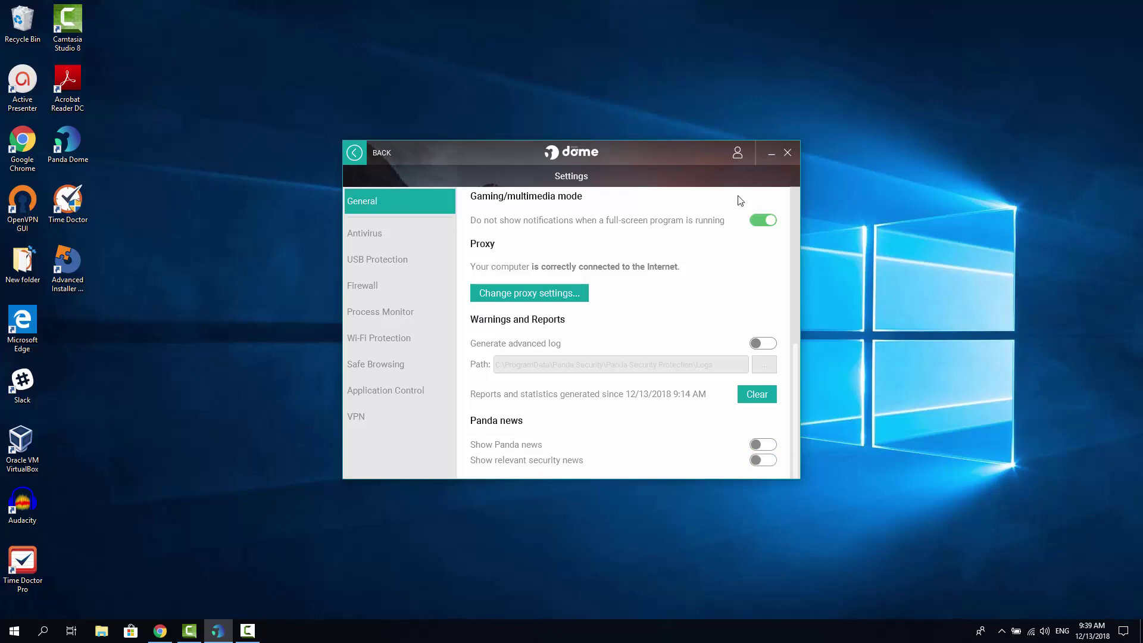
click(788, 154)
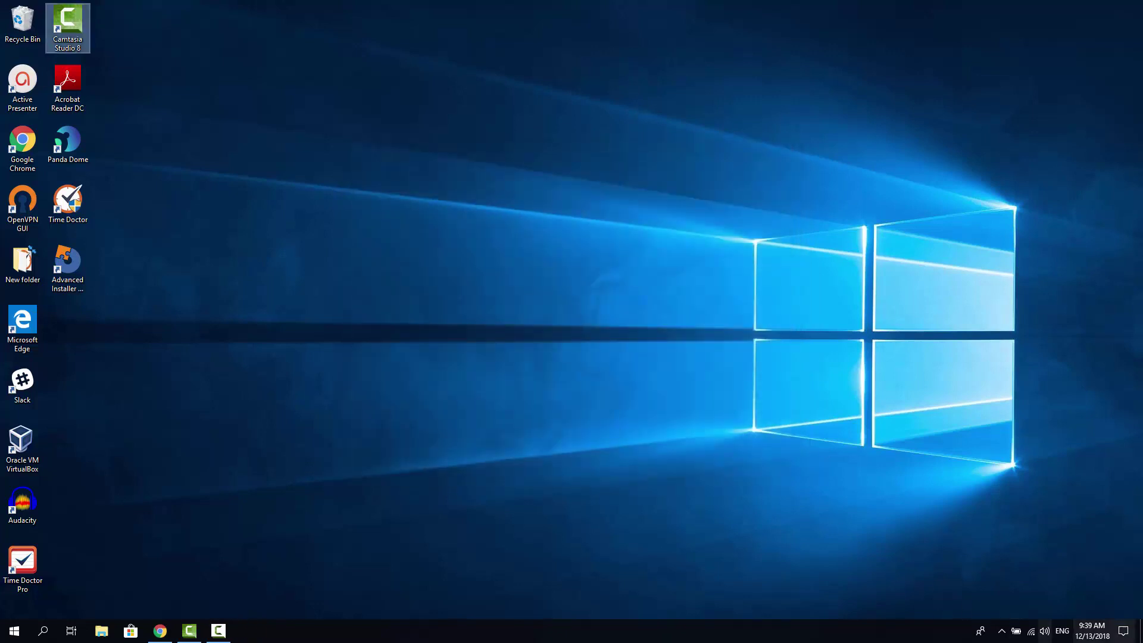
Step: Reopen Panda Dome from the system tray and dismiss the Activate Panda Dome prompt
click(1004, 635)
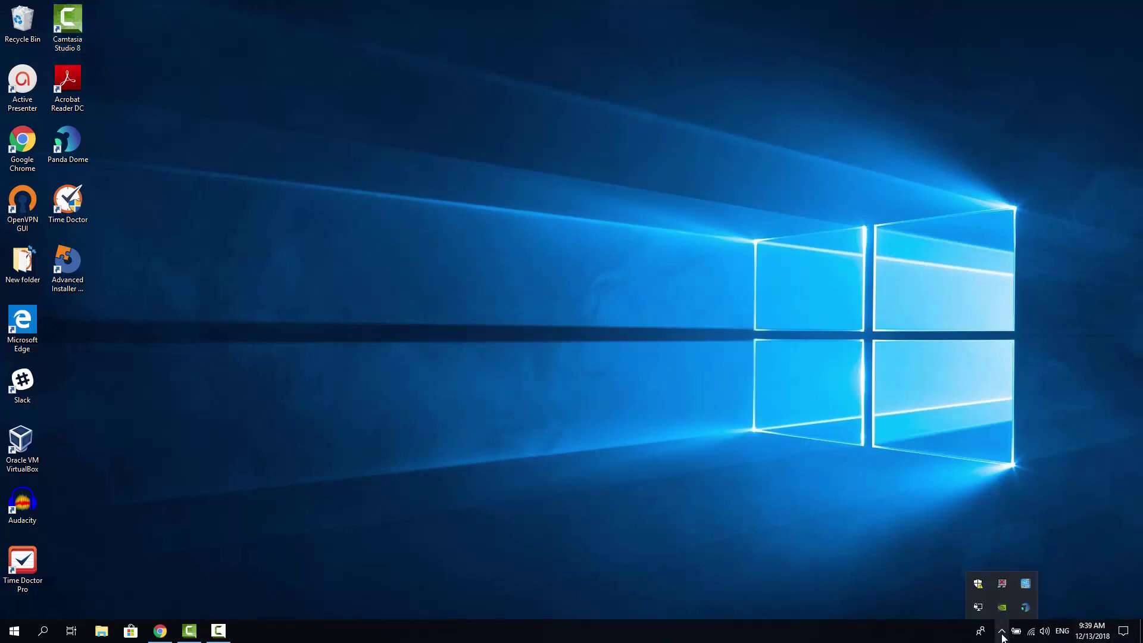
click(1025, 606)
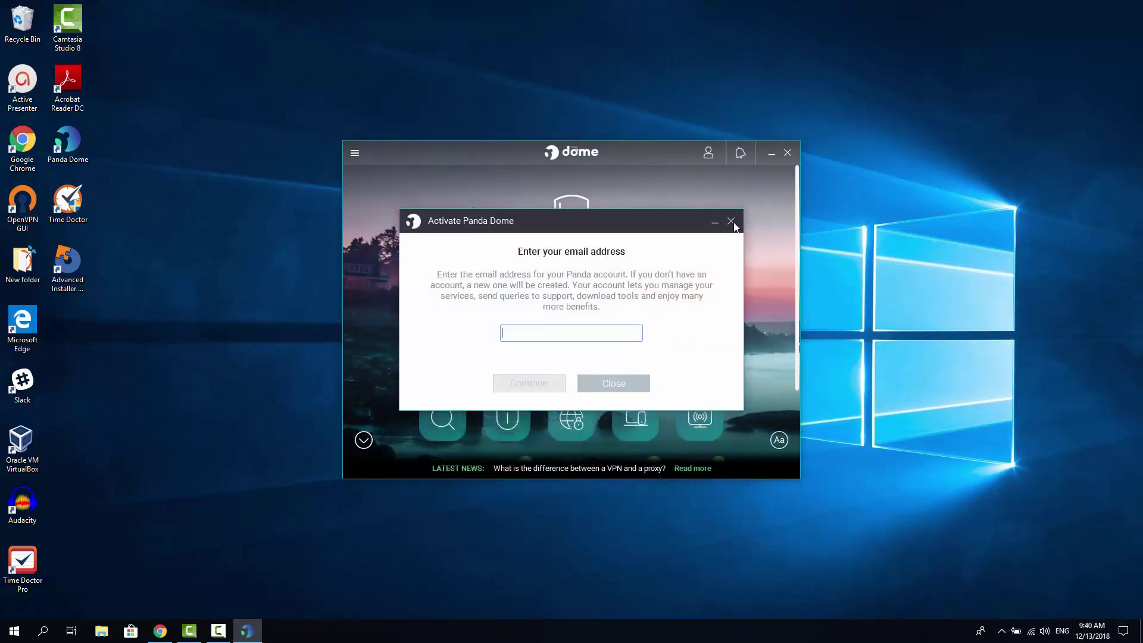
click(731, 222)
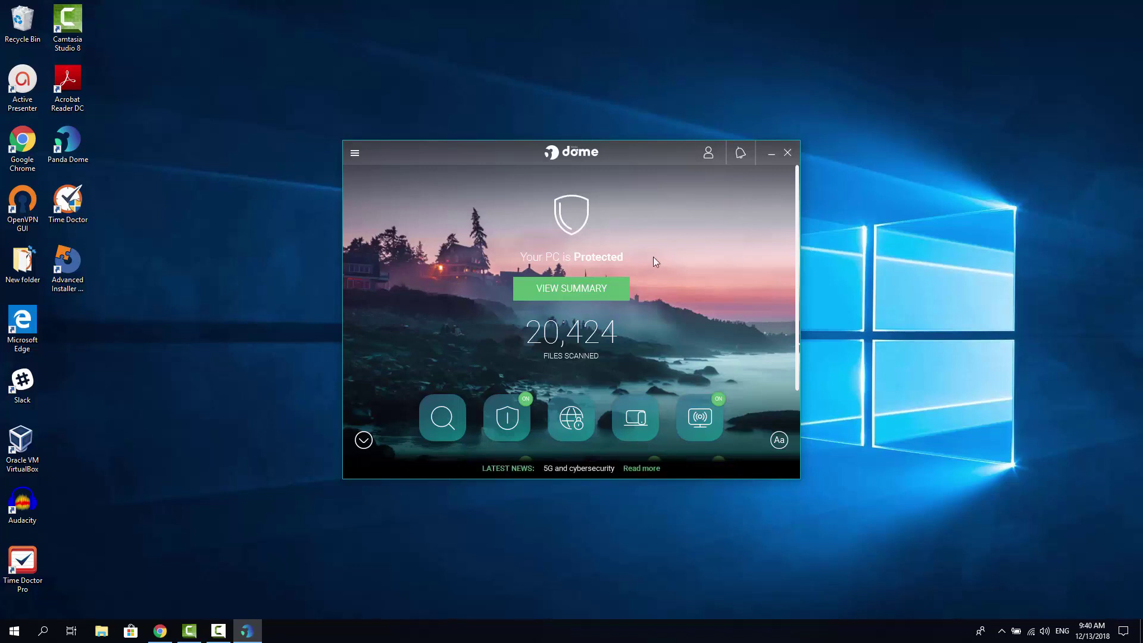
Step: Open the VPN page showing Disconnected, 0B/150MB data usage and server Automatic
scroll(759, 262, down, 3)
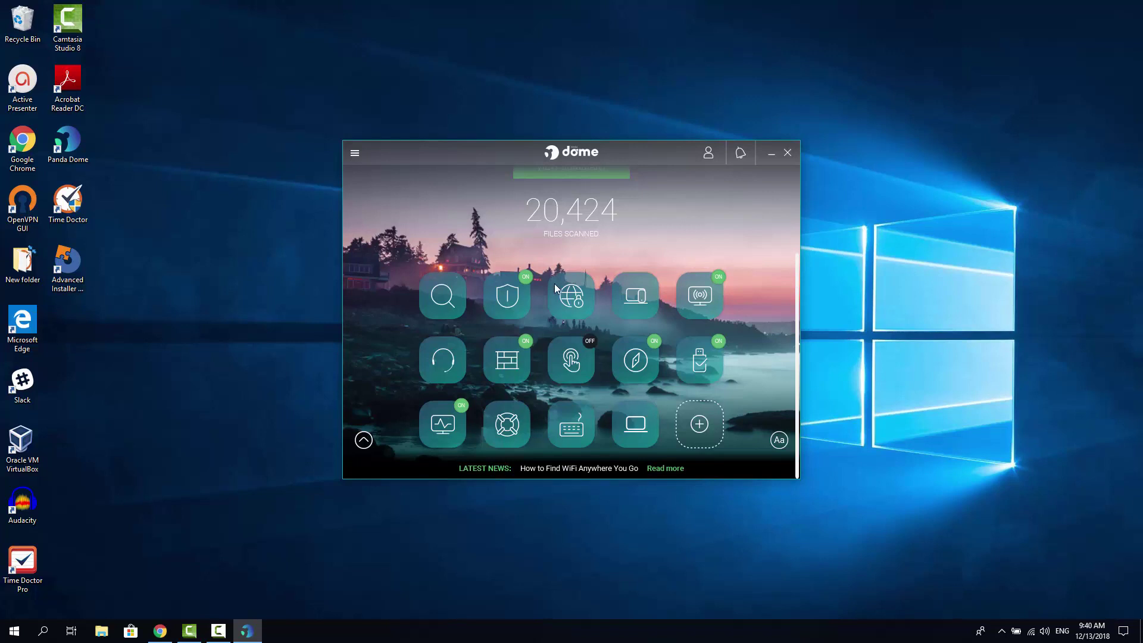
click(578, 298)
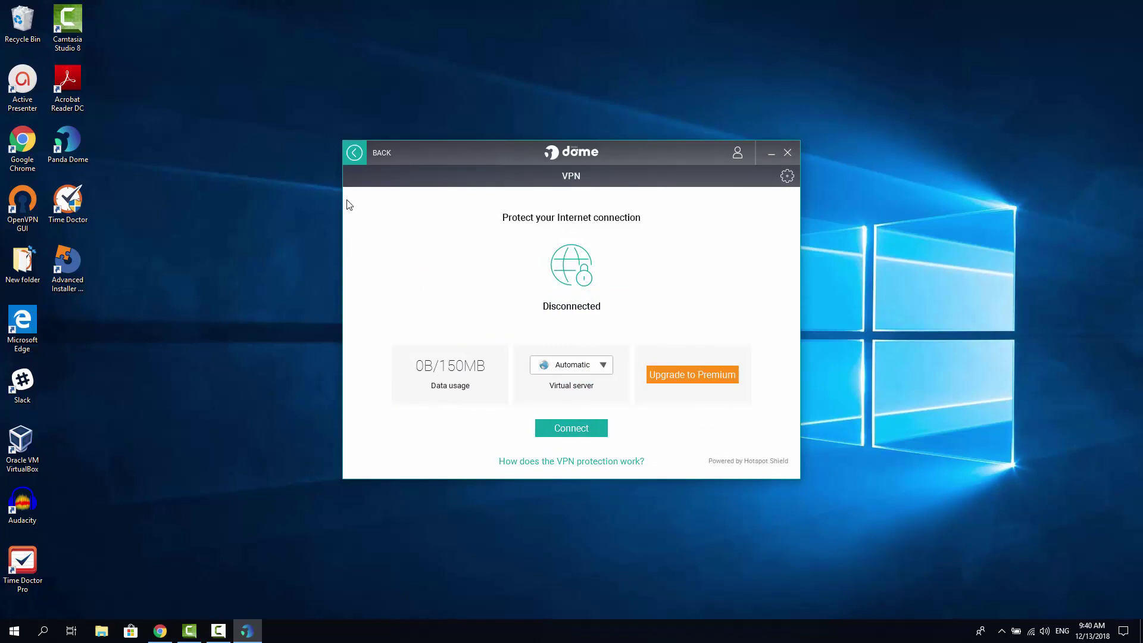
Step: Go back from VPN to the dashboard and scroll through its full feature grid
click(358, 154)
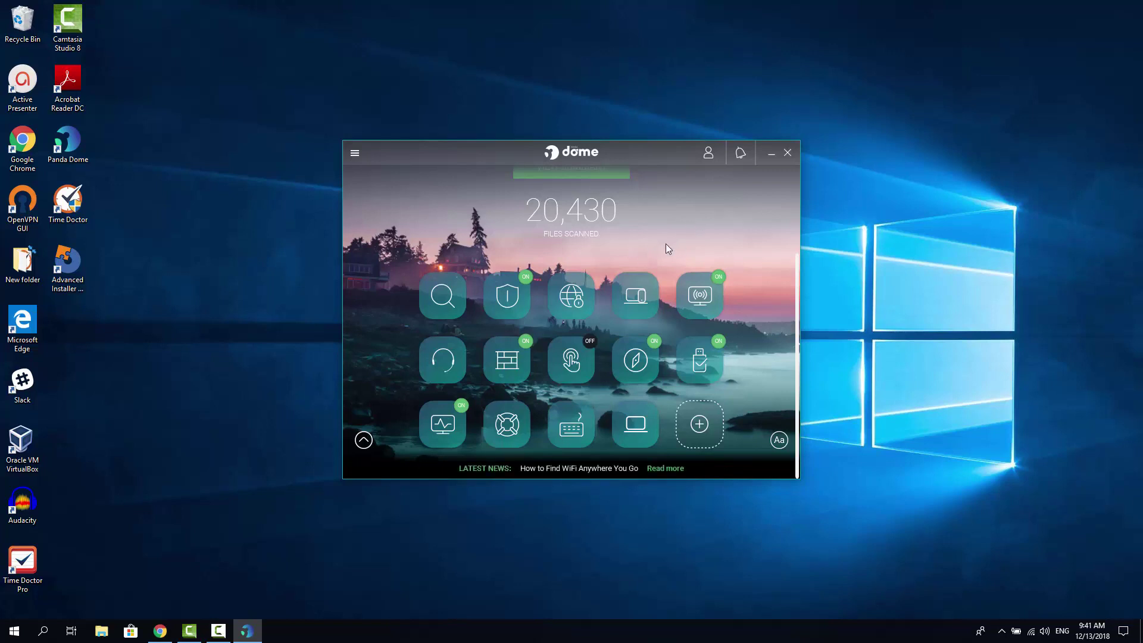
scroll(649, 244, up, 1)
scroll(640, 247, up, 1)
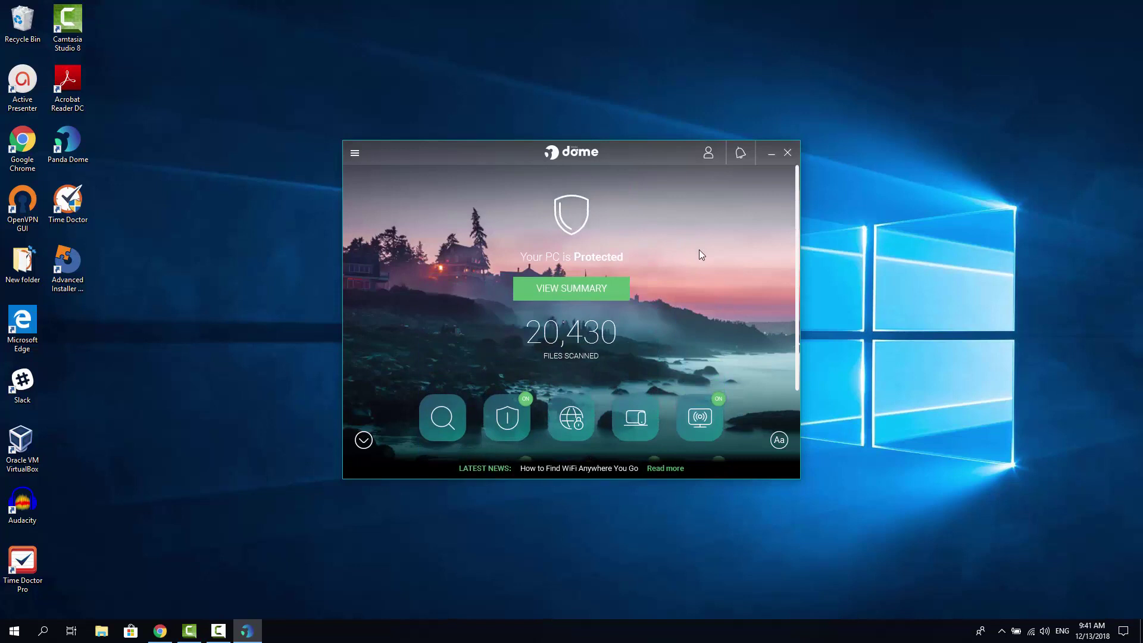
scroll(699, 249, down, 2)
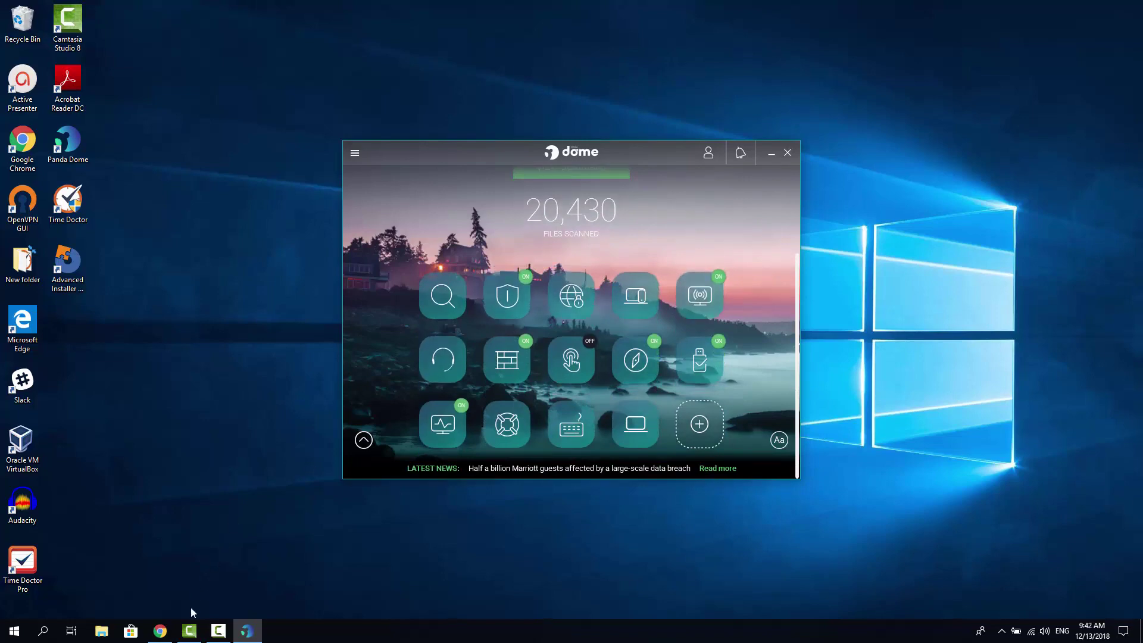
Step: Switch to Chrome's Panda discount tab and scroll to the GET YOUR DISCOUNT NOW offers
click(161, 632)
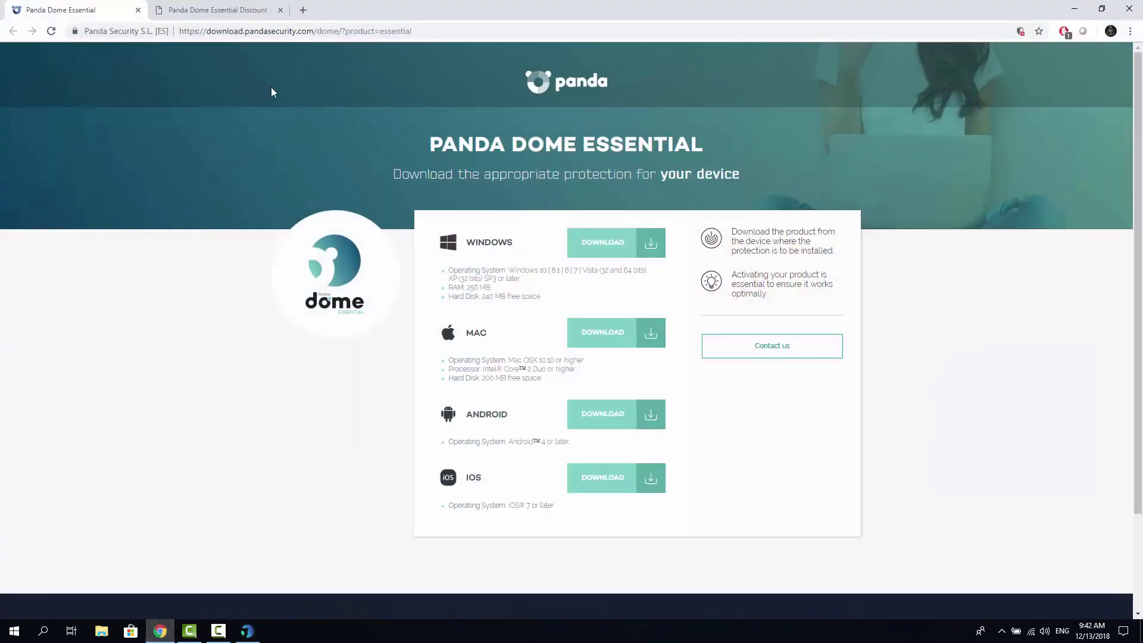
click(227, 10)
scroll(536, 204, down, 3)
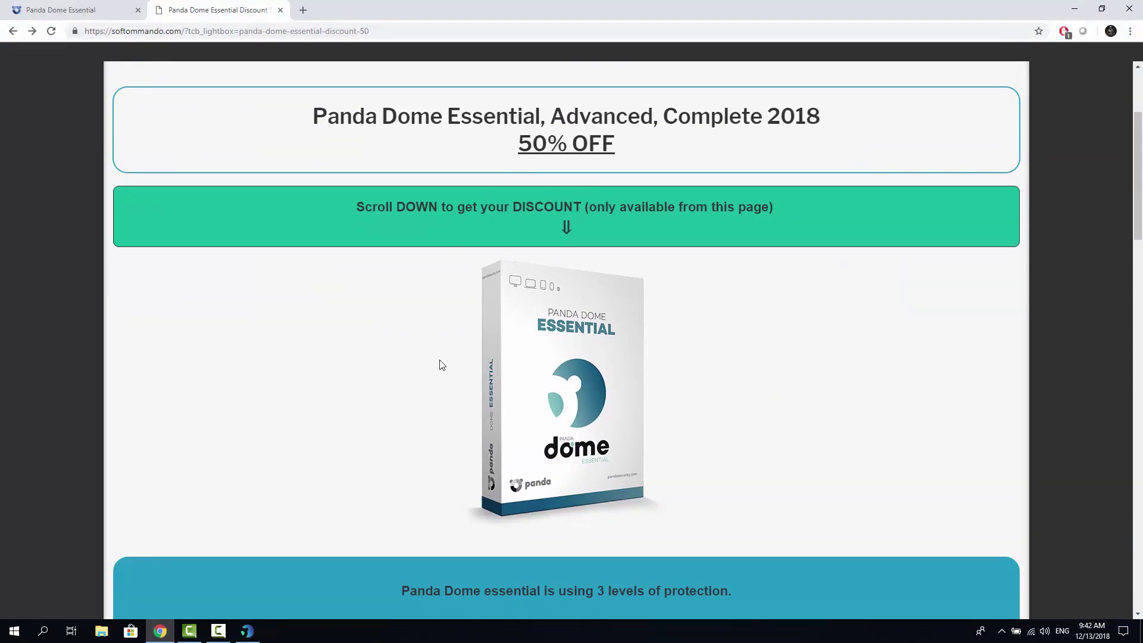
scroll(389, 370, down, 10)
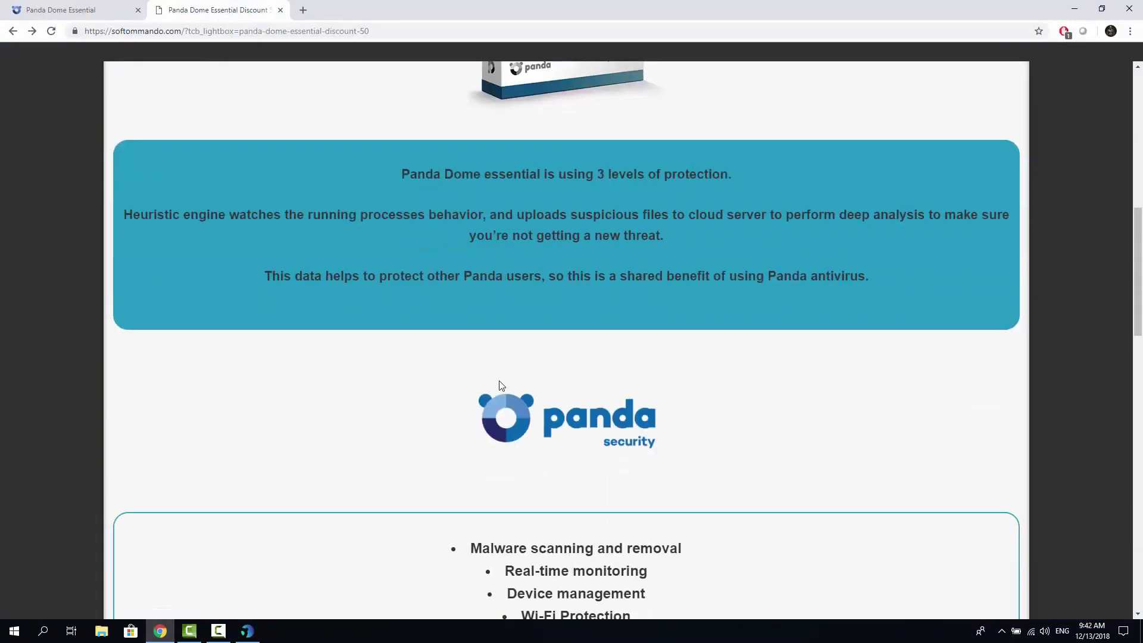
scroll(499, 398, down, 12)
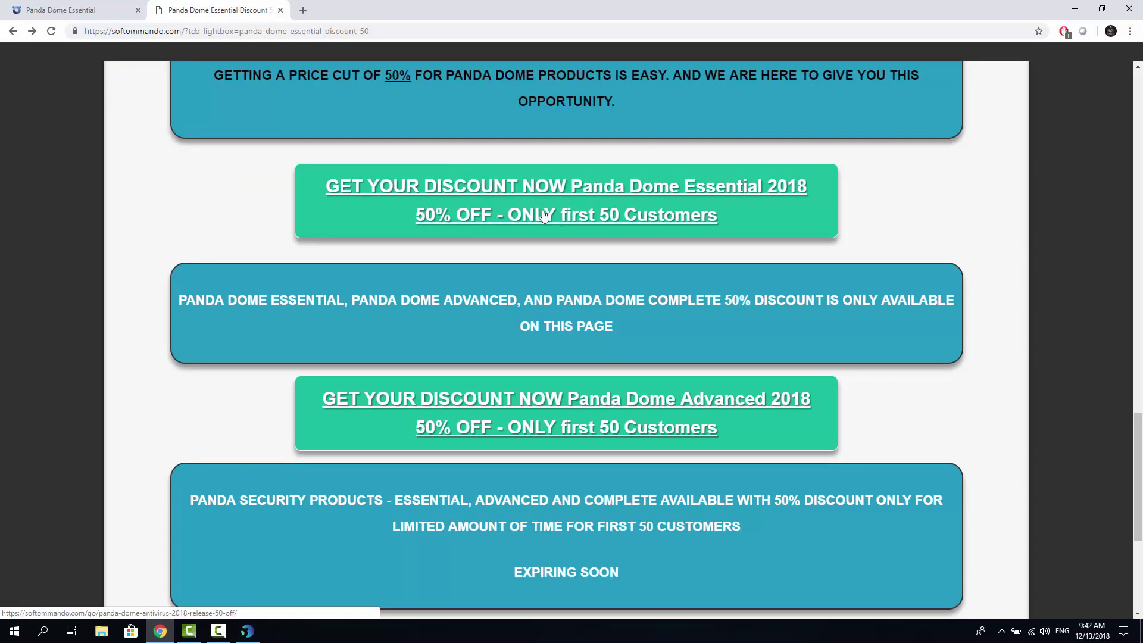
Step: Follow the Panda Dome Essential 2018 discount link and review Basic $17.49, Advanced $29.49, Complete $35.49 pricing
click(544, 215)
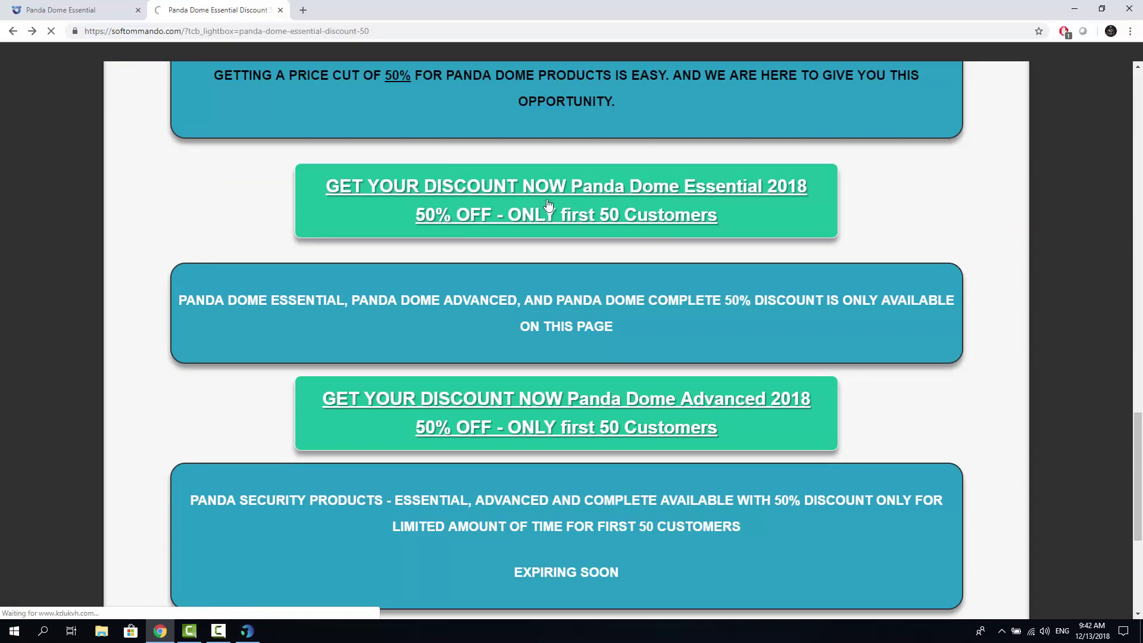
scroll(549, 214, up, 4)
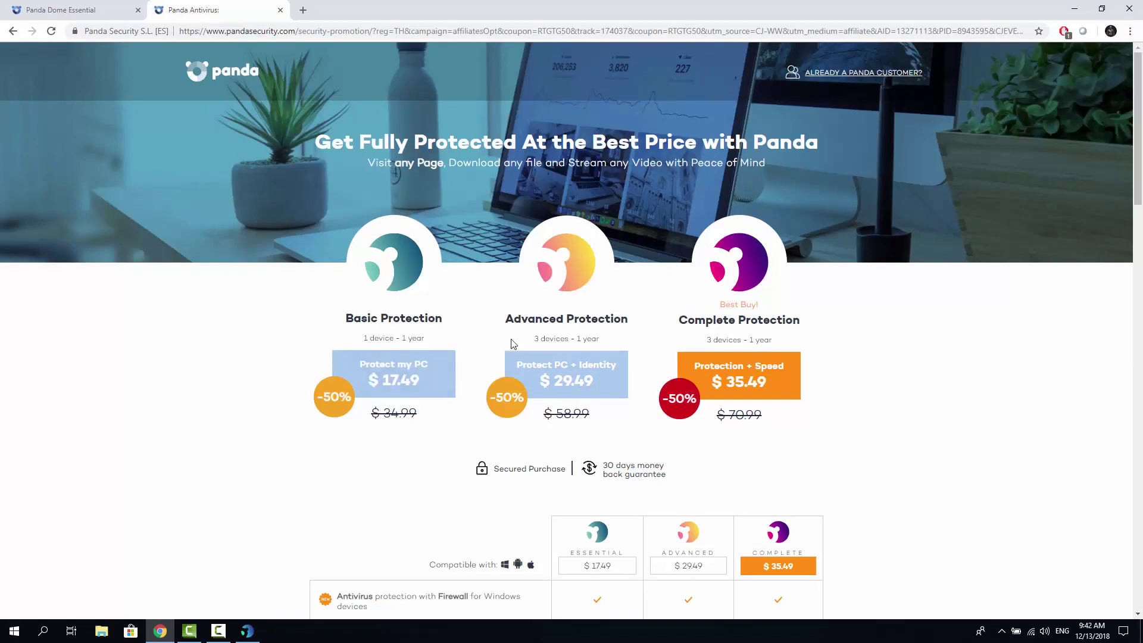
scroll(653, 334, down, 1)
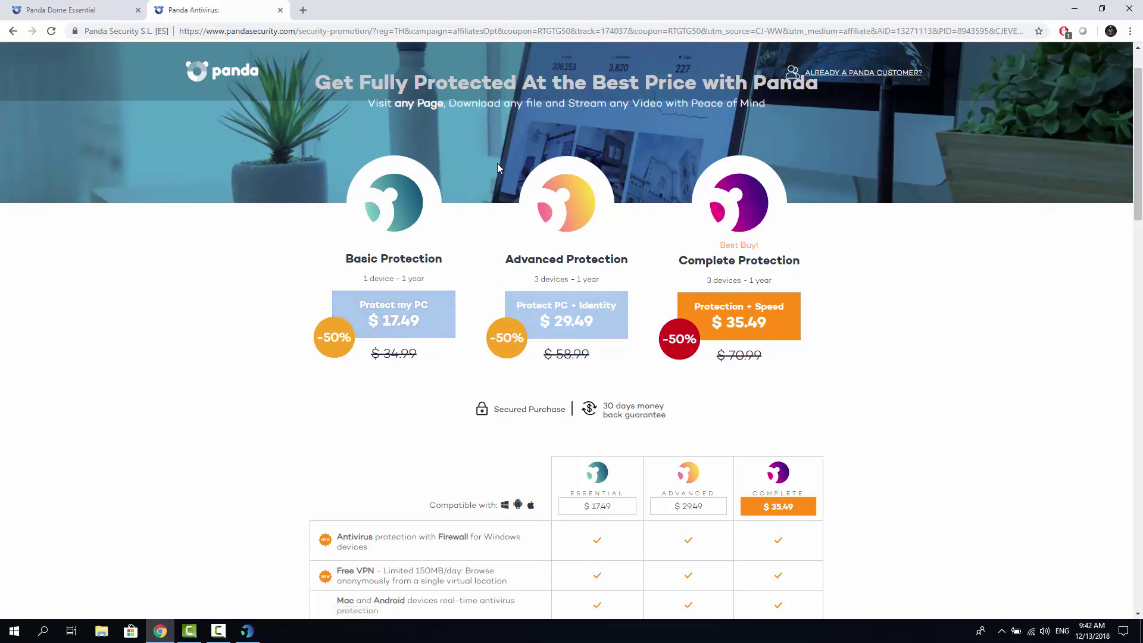
scroll(498, 169, down, 2)
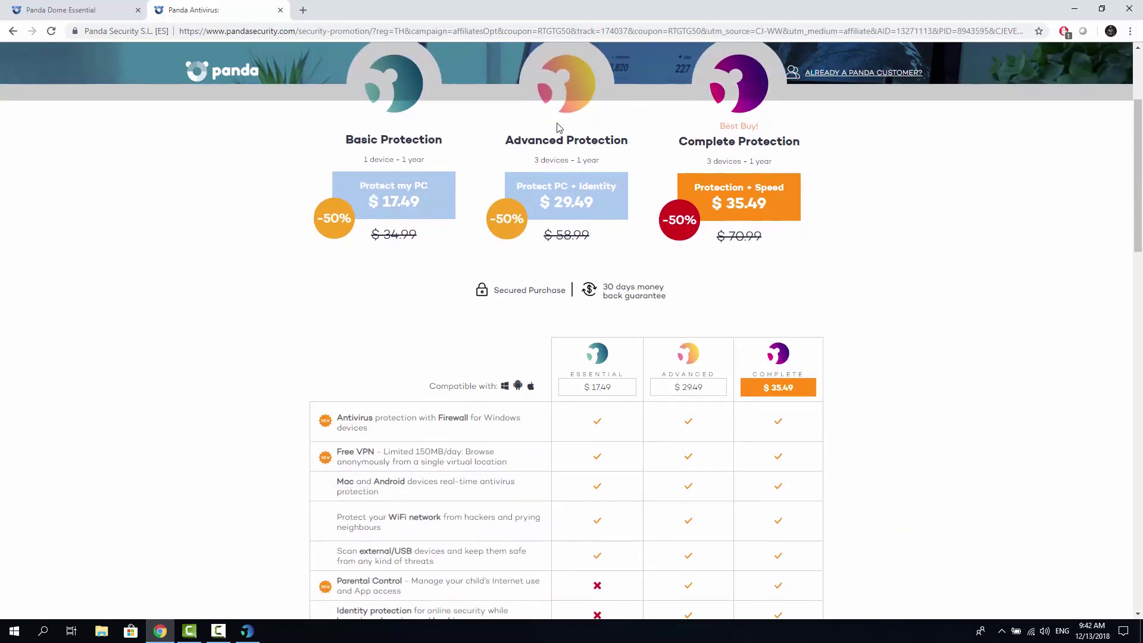
scroll(624, 145, down, 2)
scroll(768, 309, down, 2)
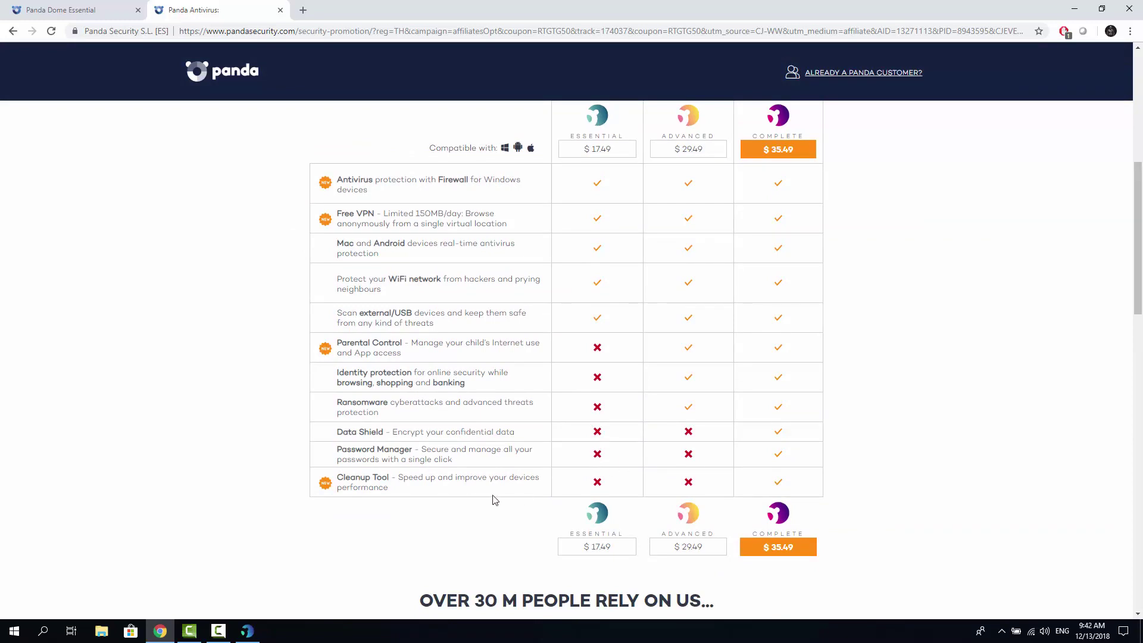
scroll(888, 274, up, 2)
scroll(878, 262, down, 2)
scroll(863, 381, up, 1)
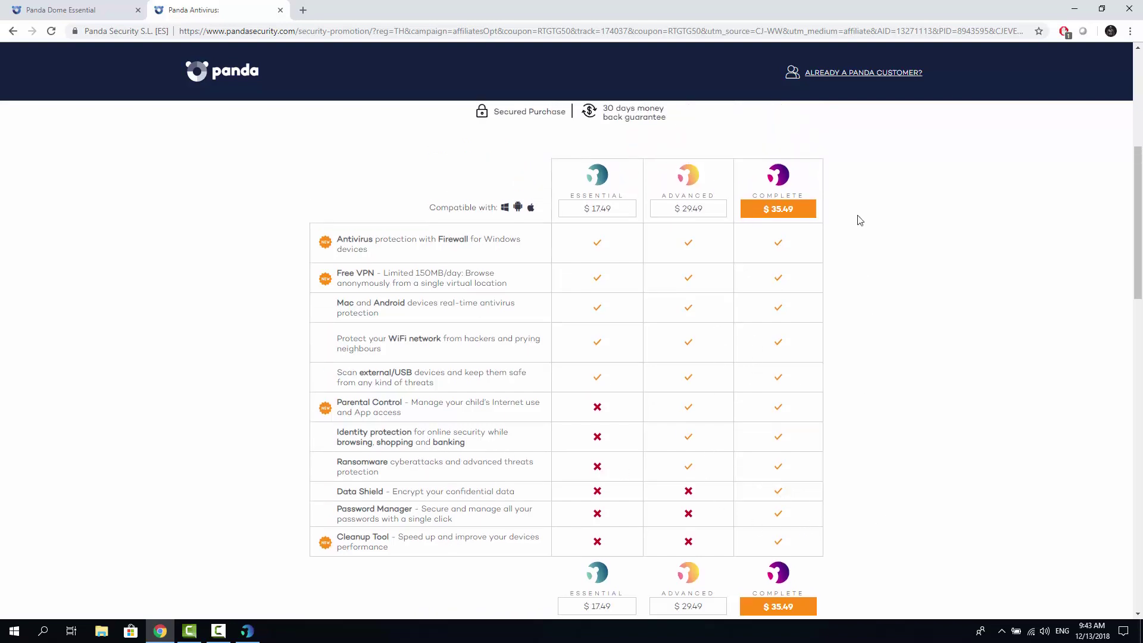
scroll(813, 202, up, 5)
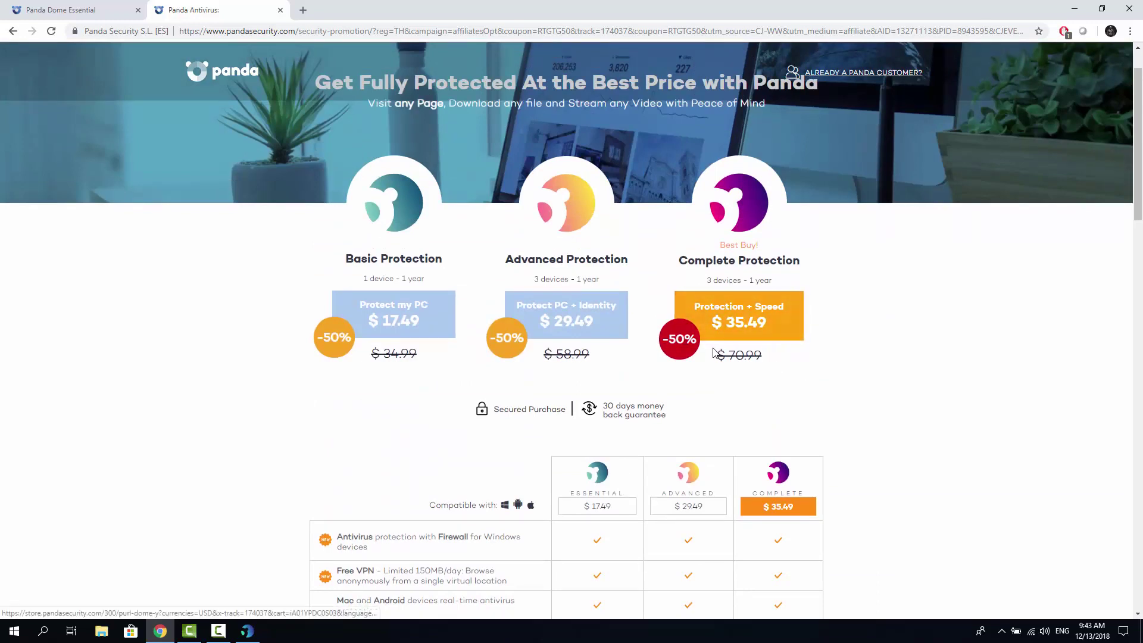
scroll(660, 348, down, 2)
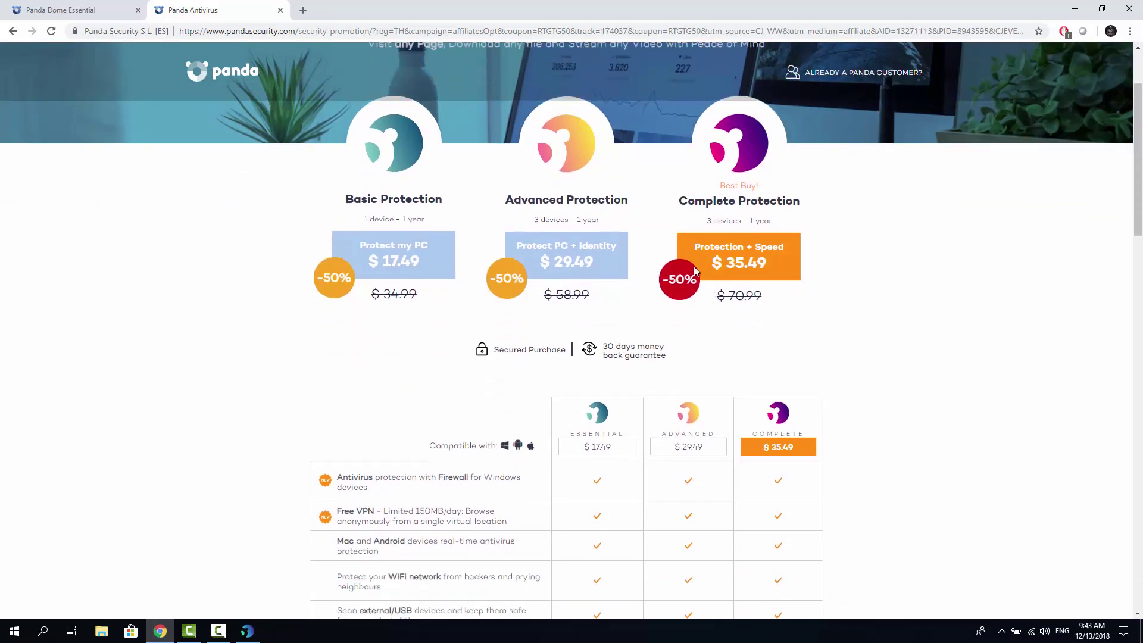